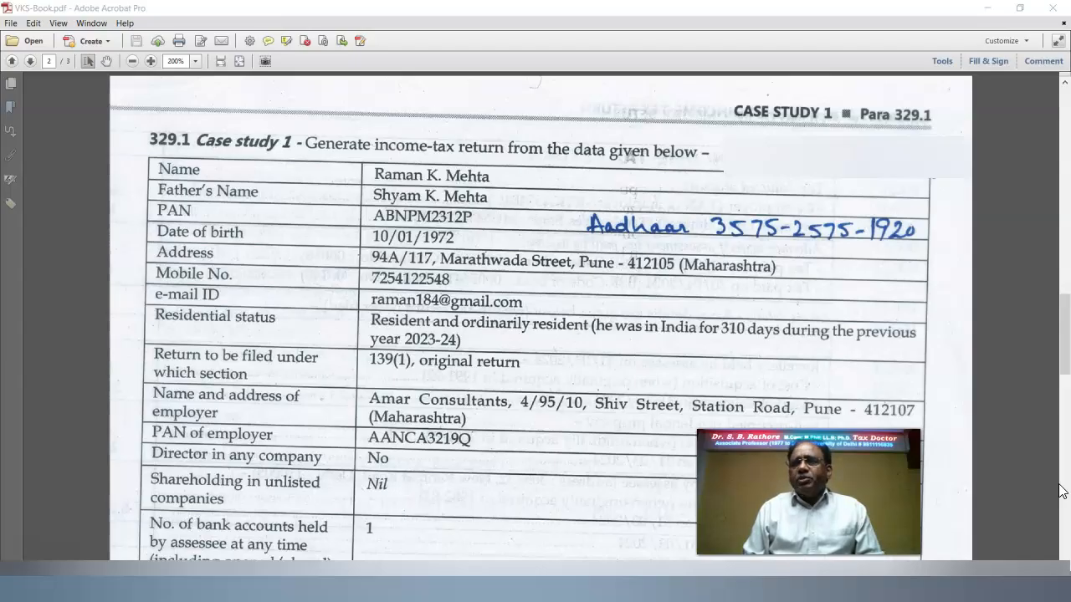
Advance the case study in VKS-Book.pdf to the bank account and salary income details.
click(1063, 491)
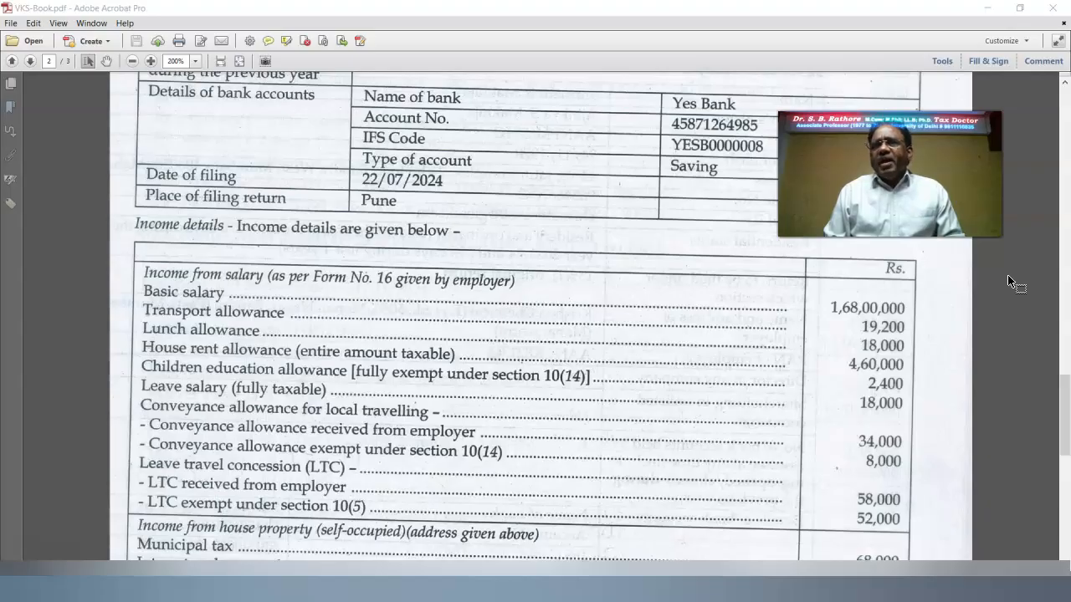
Scroll page 2 of the PDF down to the house property, other sources and deduction rows.
scroll(1008, 281, down, 5)
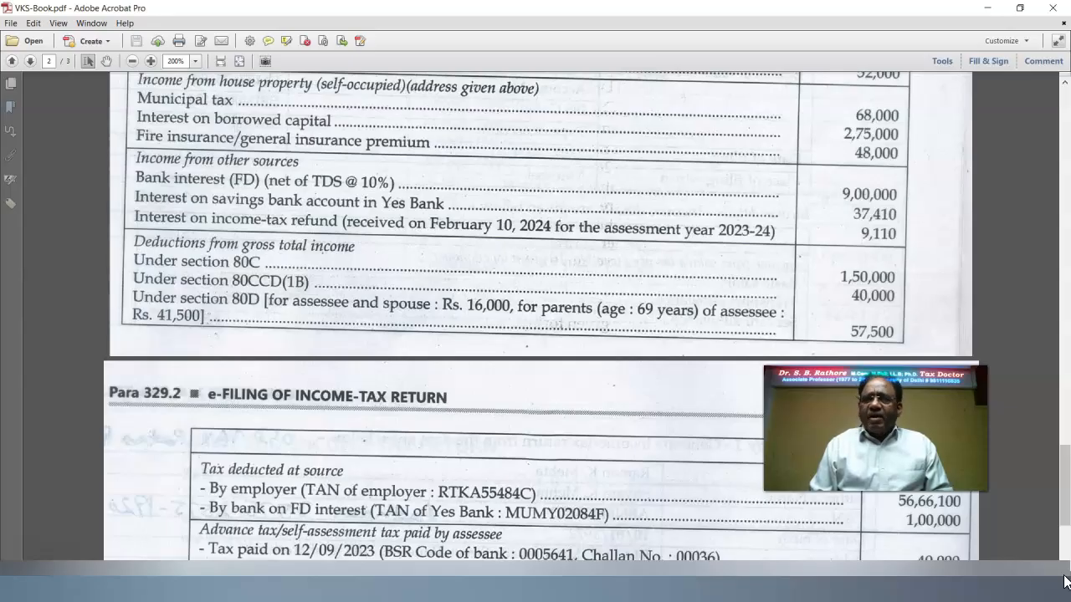
Scroll to the 80C, 80CCD(1B), 80D deductions and tax deducted at source rows.
scroll(728, 160, down, 3)
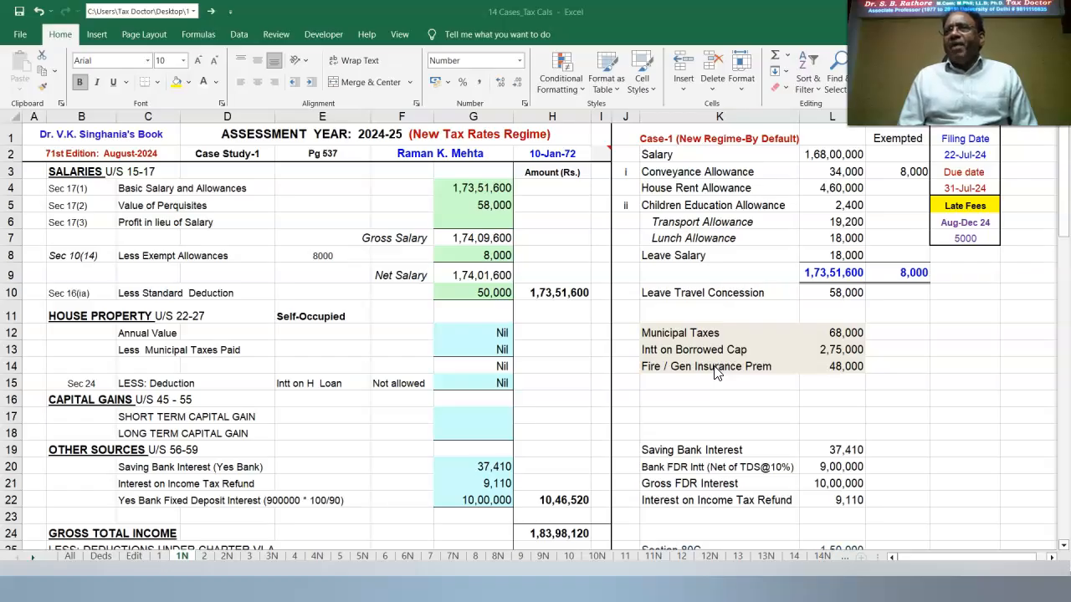
Review sheet 1N's Case Study-1 computation down to the tax payable of 3,30,350.
key(Escape)
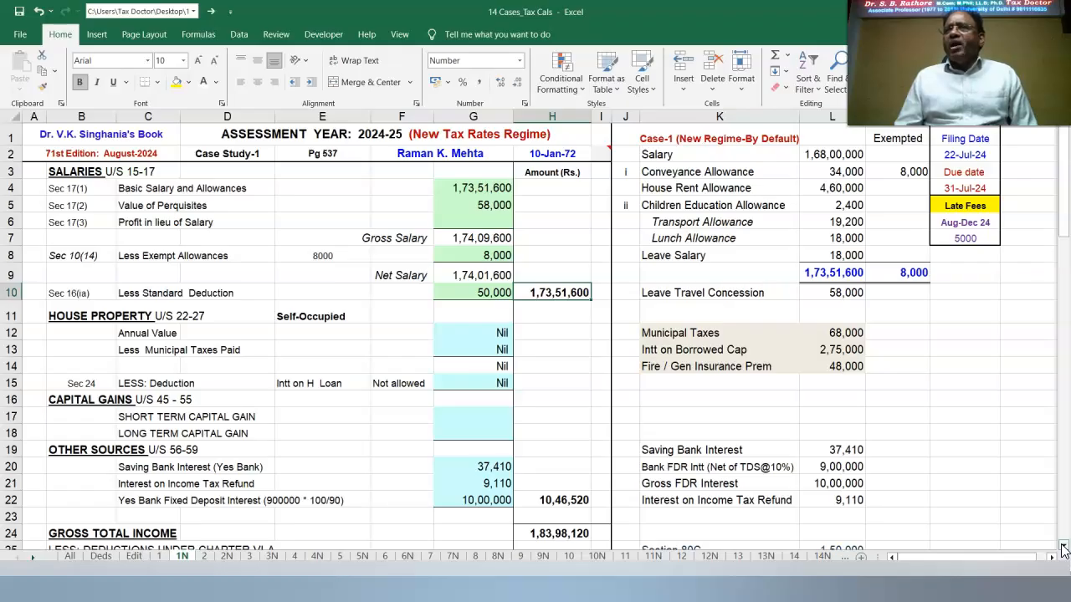
scroll(1064, 550, down, 8)
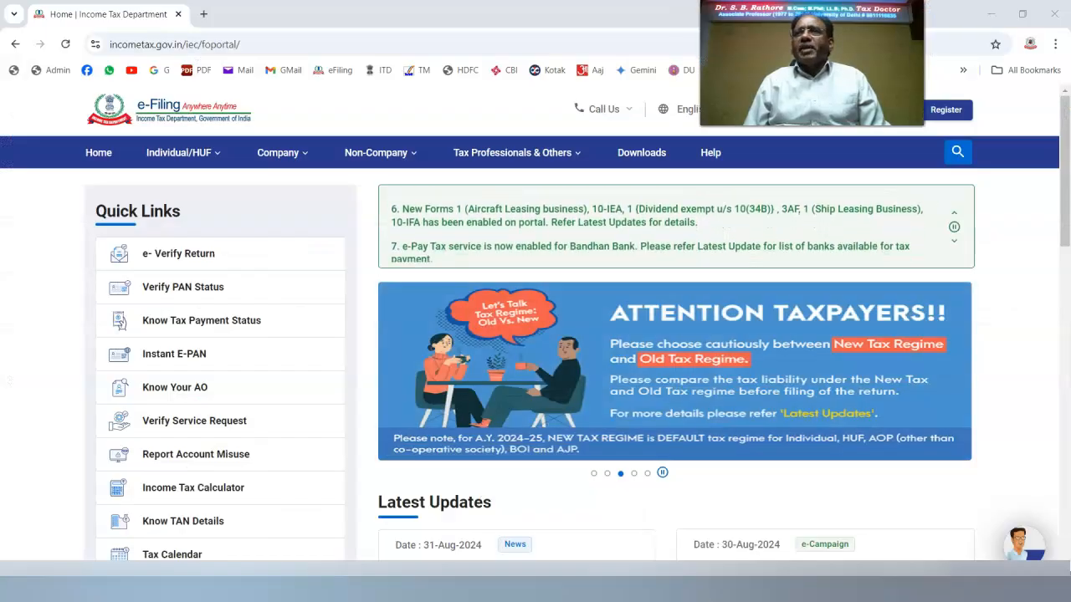
Download the ITR 2 'Utility Excel Based' file from the portal's Downloads page.
click(644, 154)
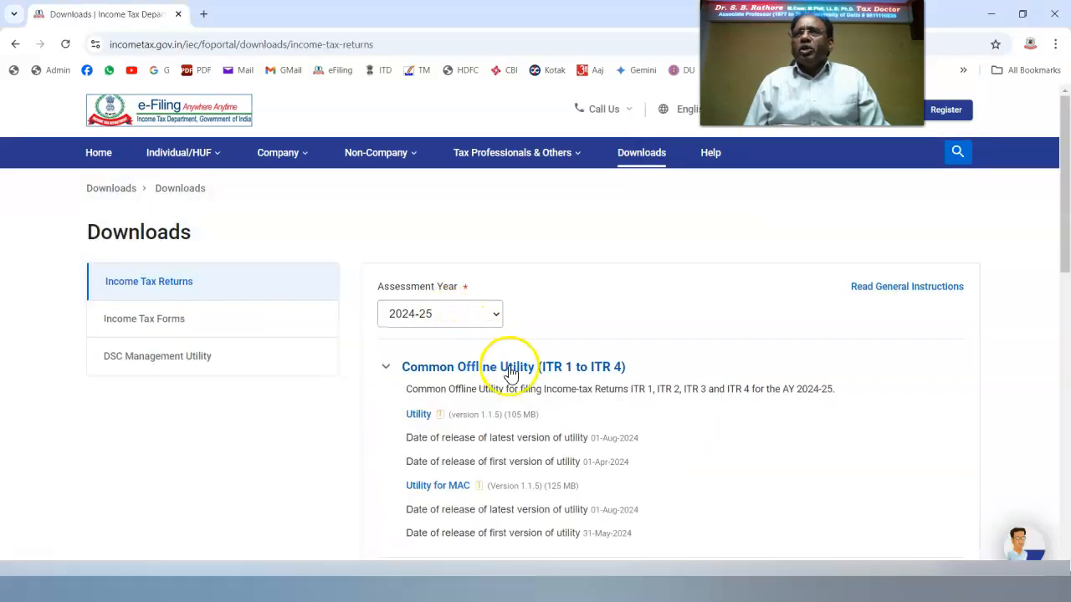
scroll(594, 456, down, 4)
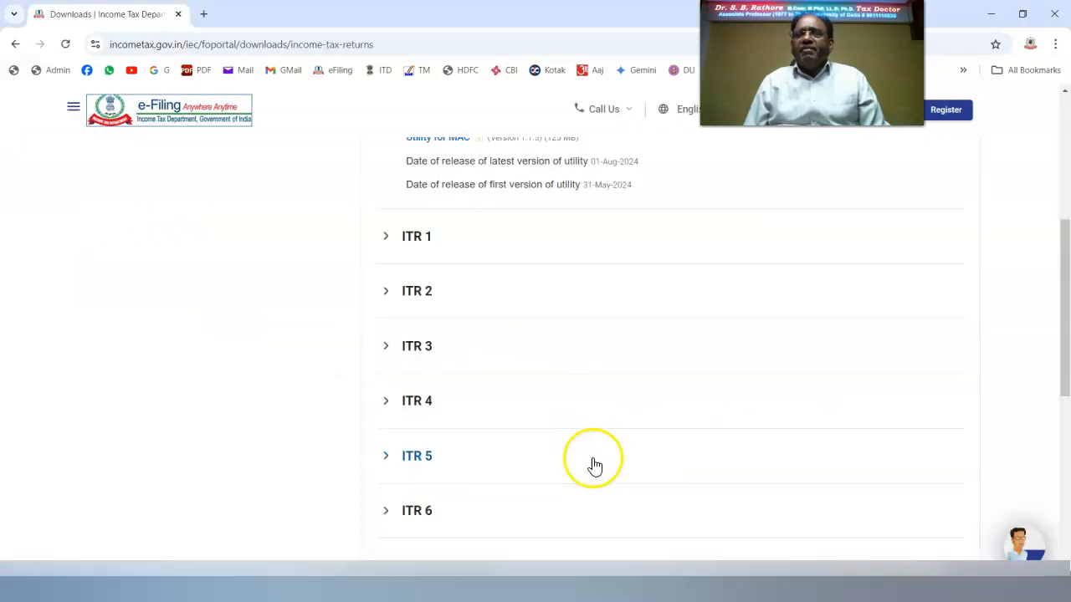
click(422, 295)
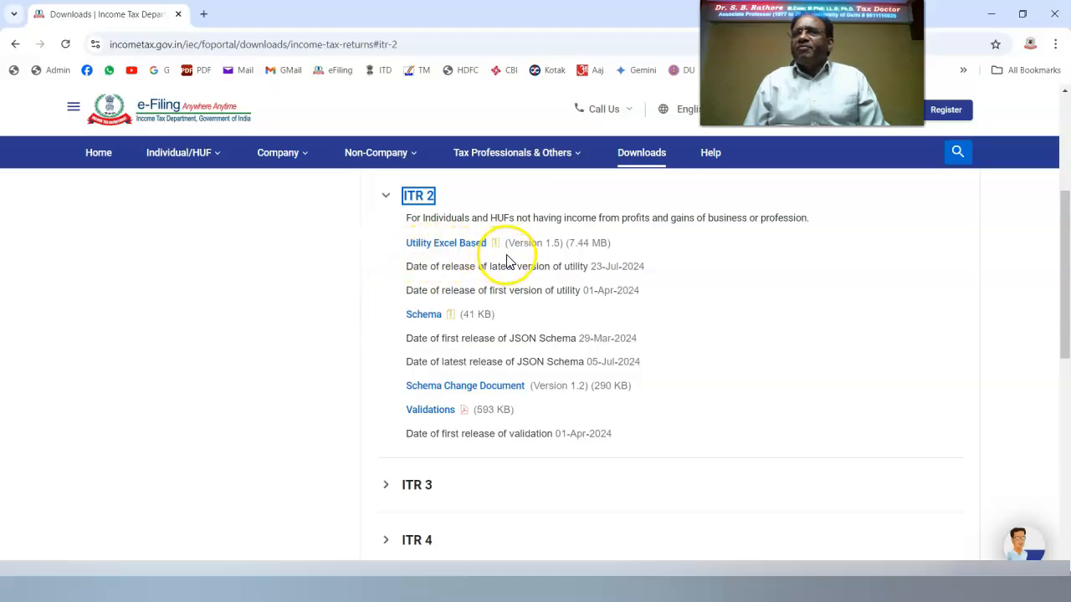
click(474, 246)
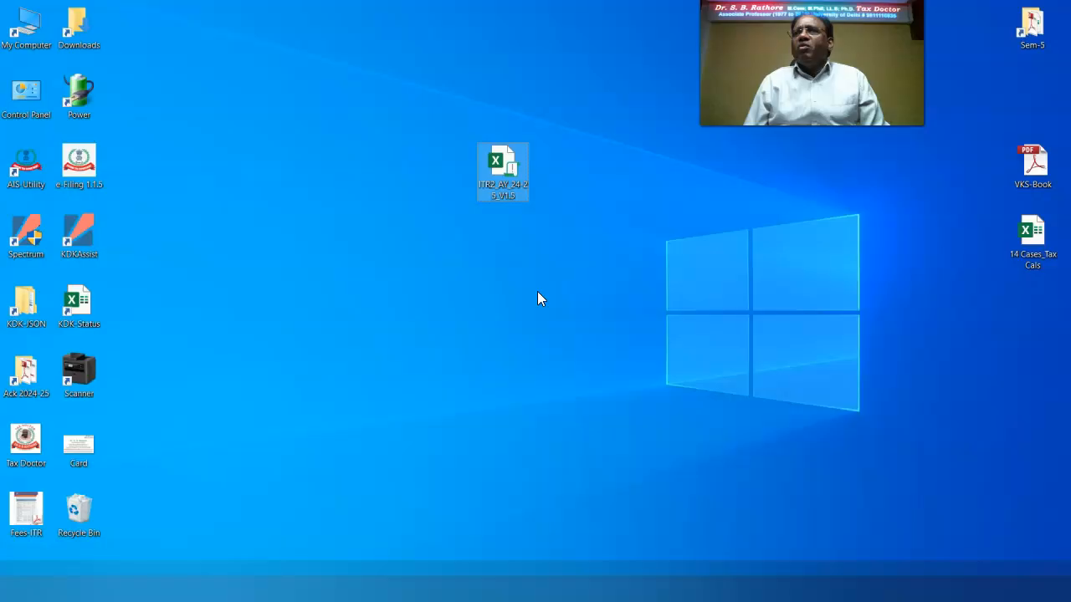
Rename the downloaded ITR2 AY 24-25 V1.5 utility to Case-1 and open it in Excel.
right_click(508, 168)
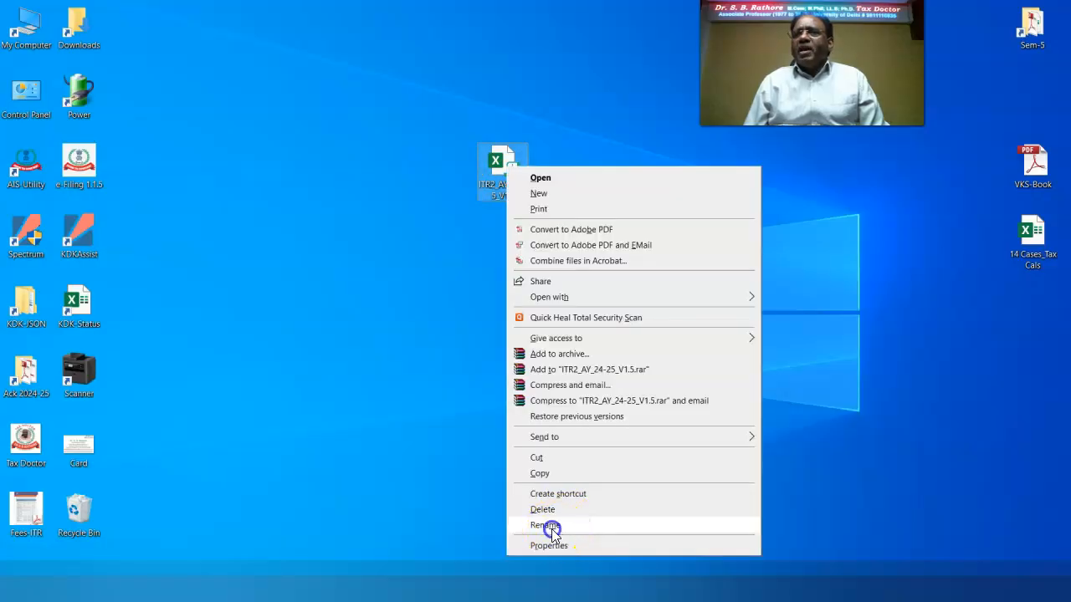
click(546, 525)
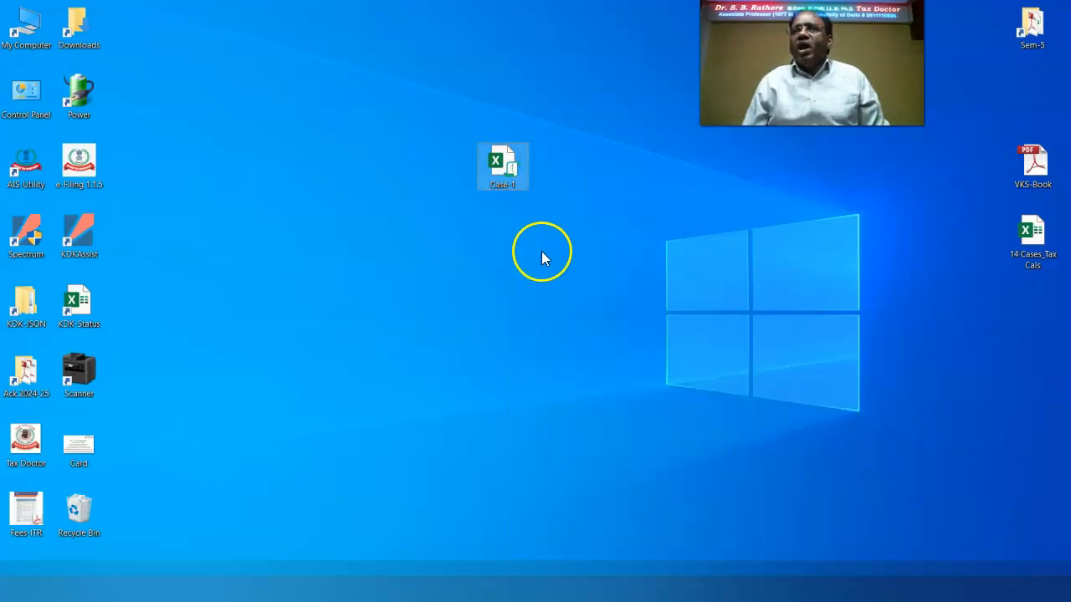
right_click(518, 170)
click(565, 184)
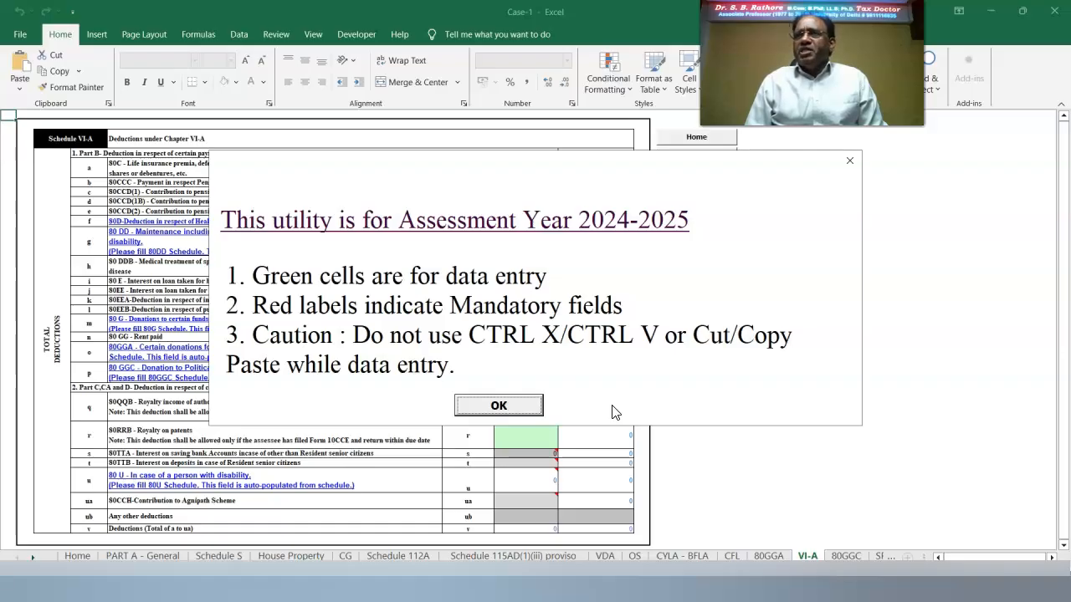
Dismiss the Assessment Year 2024-2025 notice and go to the PART A - General sheet.
click(510, 406)
scroll(440, 410, down, 10)
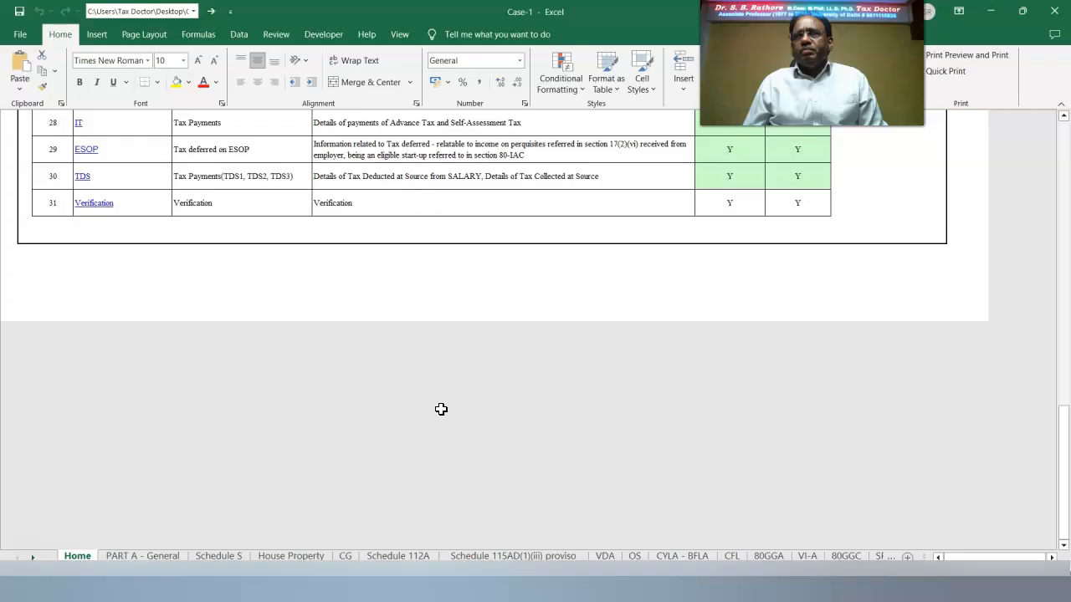
scroll(441, 410, up, 10)
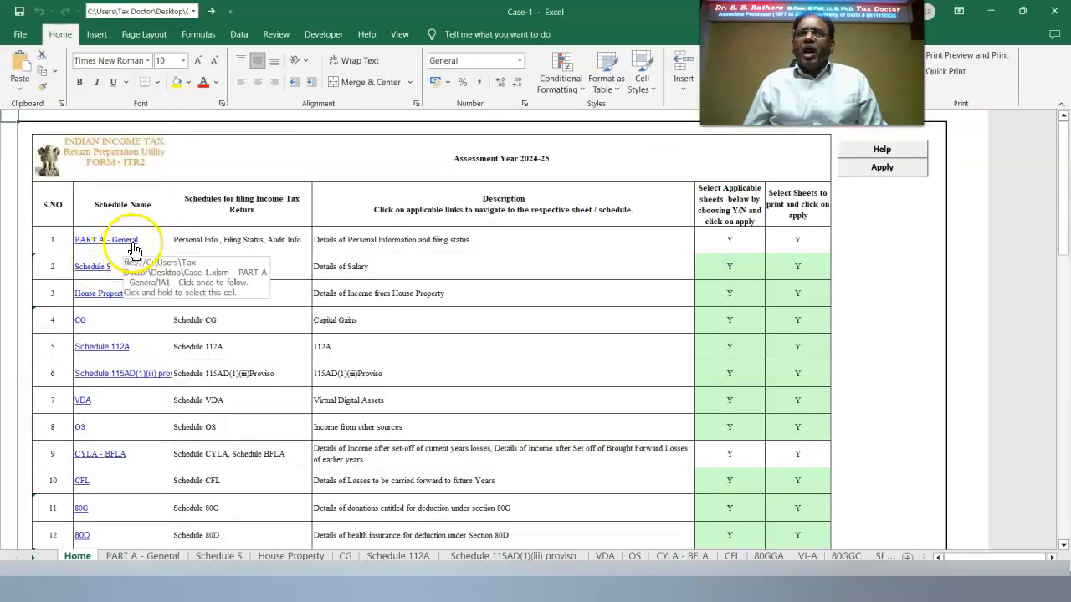
click(127, 243)
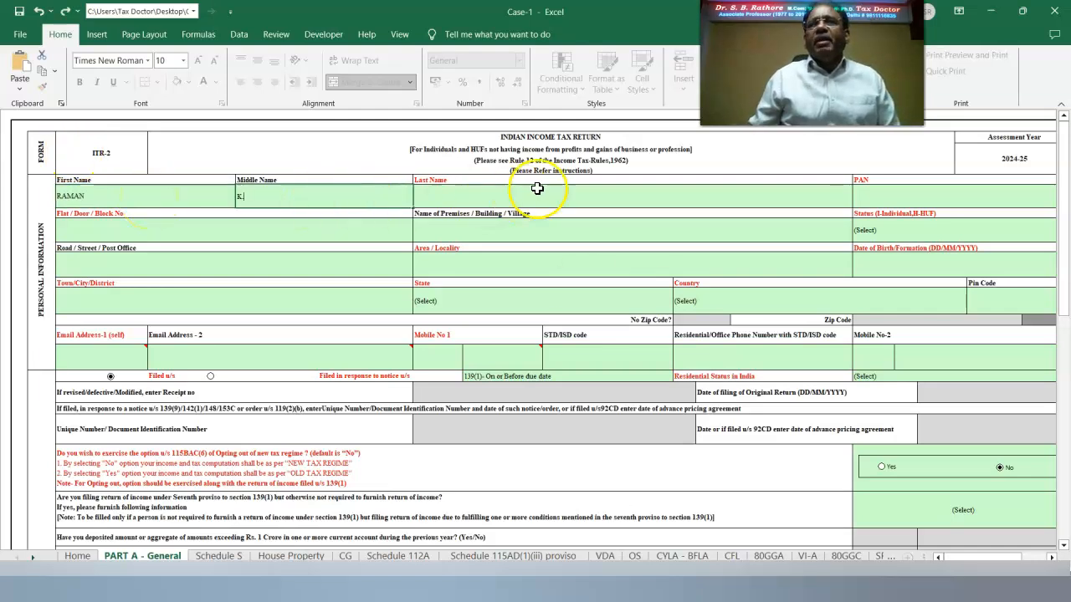
Enter the taxpayer's name, PAN, status I-INDIVIDUAL and date of birth.
click(584, 283)
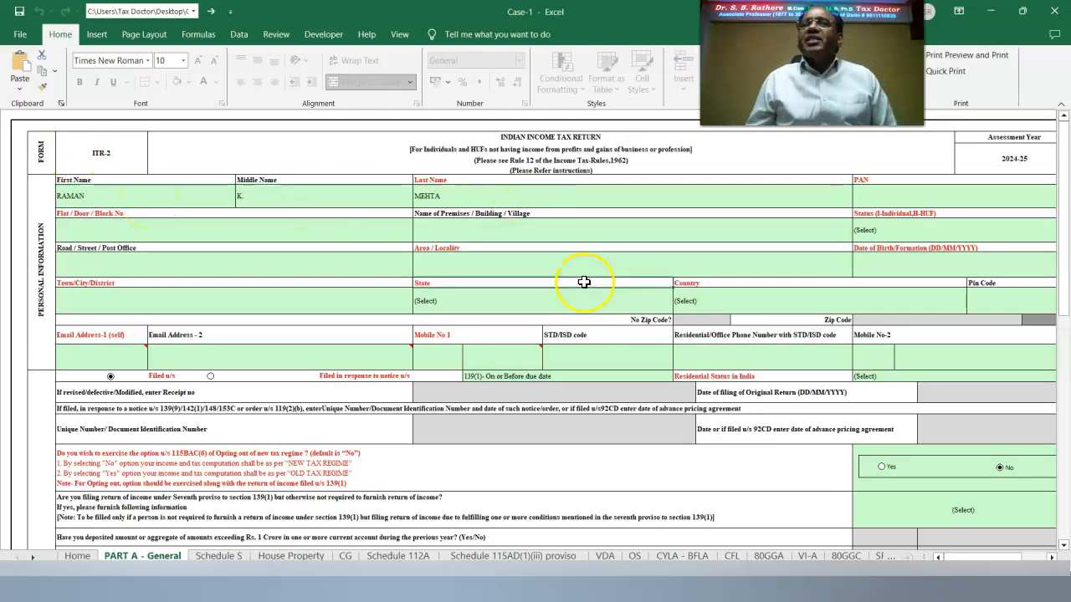
click(889, 195)
click(801, 438)
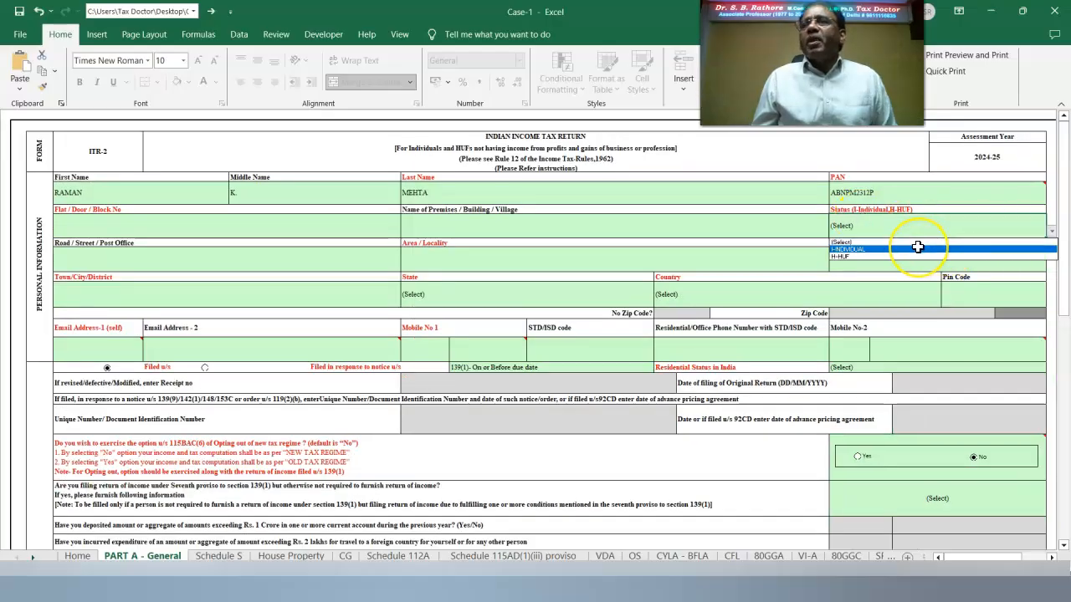
click(918, 247)
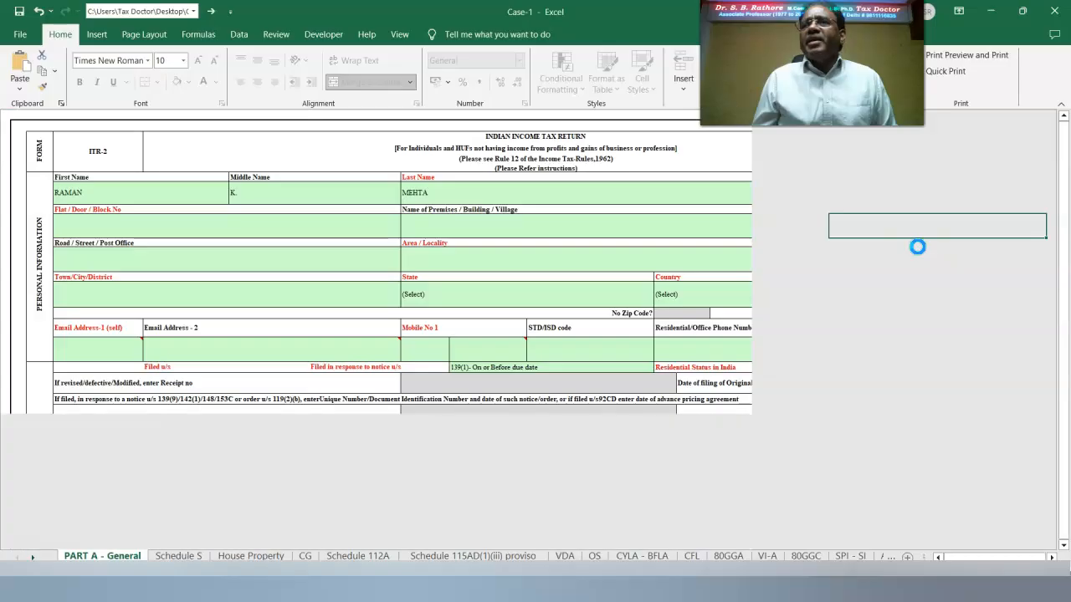
click(866, 266)
click(853, 360)
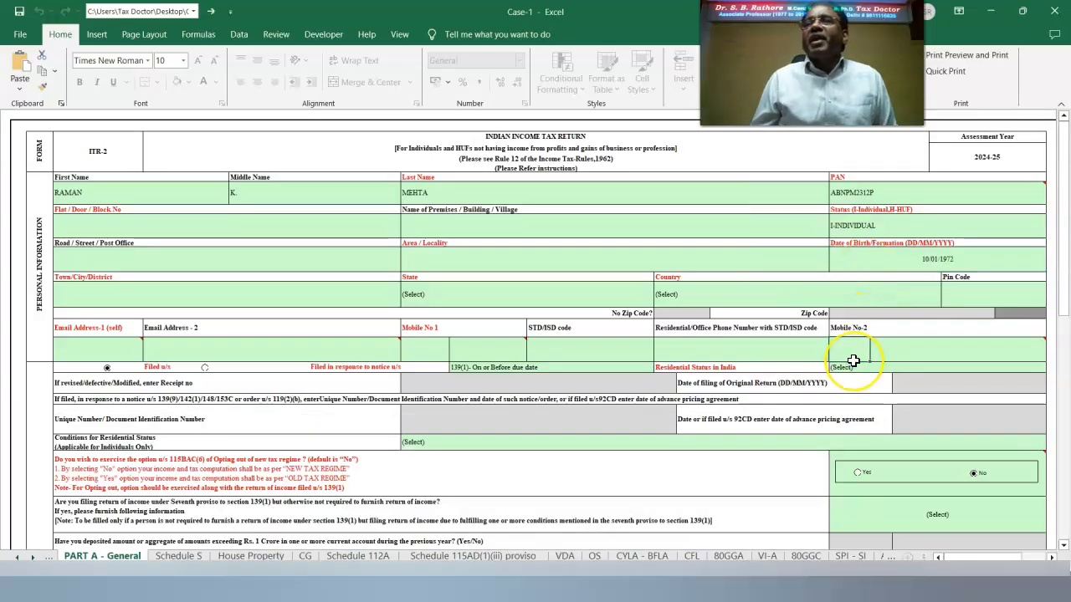
Fill in the Road / Street entry and copy it into the Area / Locality cell.
click(98, 258)
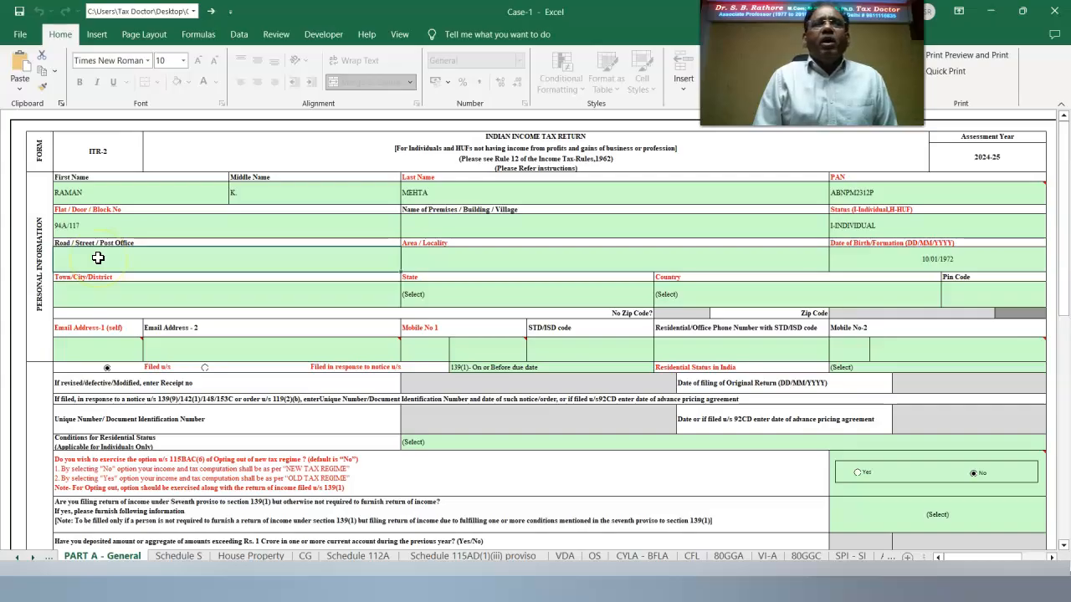
click(134, 243)
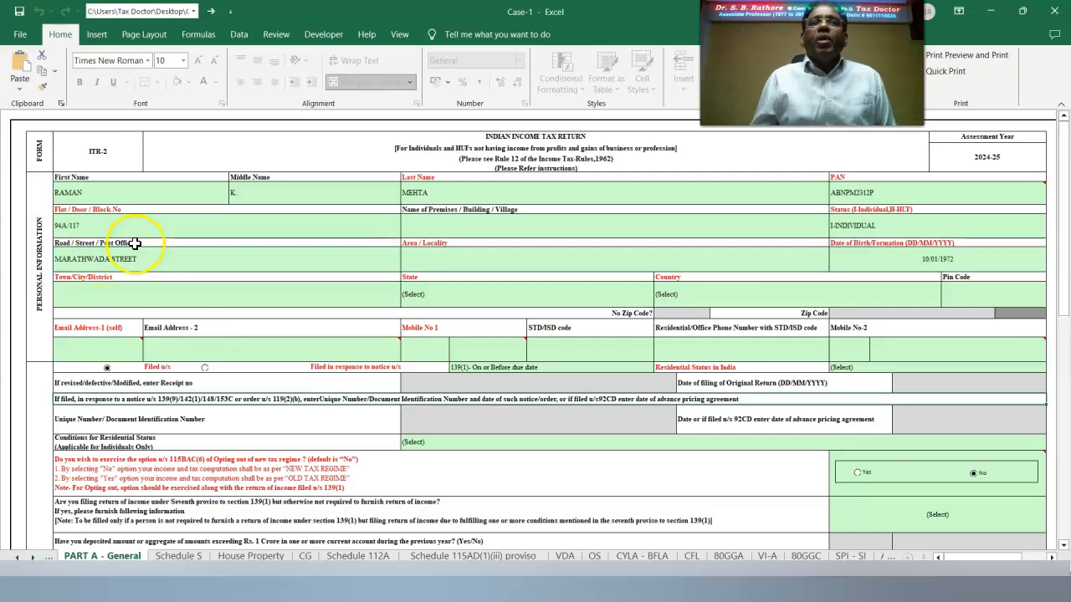
click(174, 241)
key(ctrl+c)
click(490, 275)
key(ctrl+v)
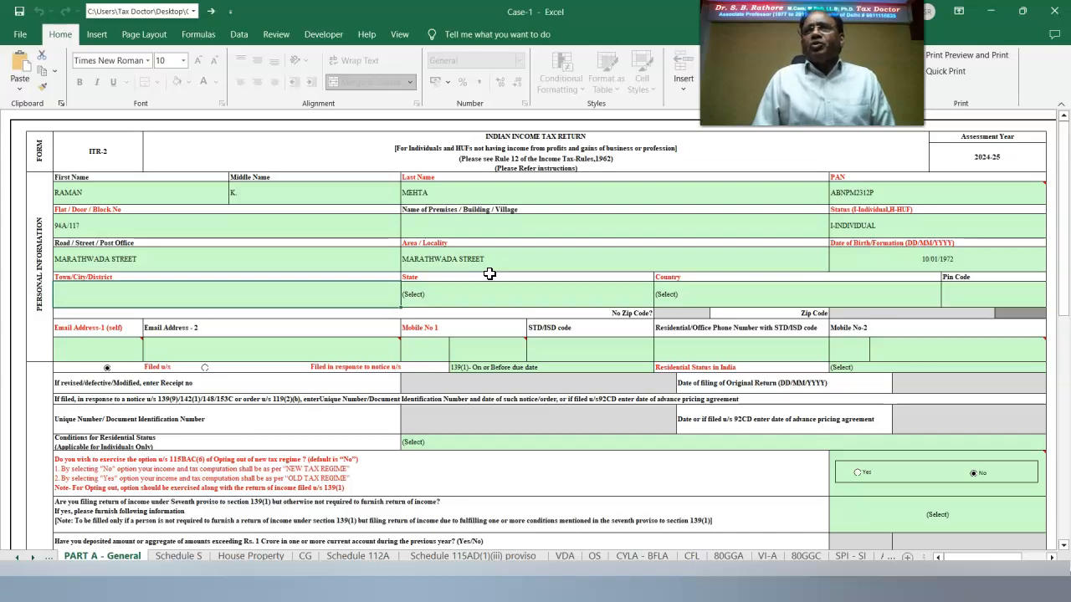
click(141, 292)
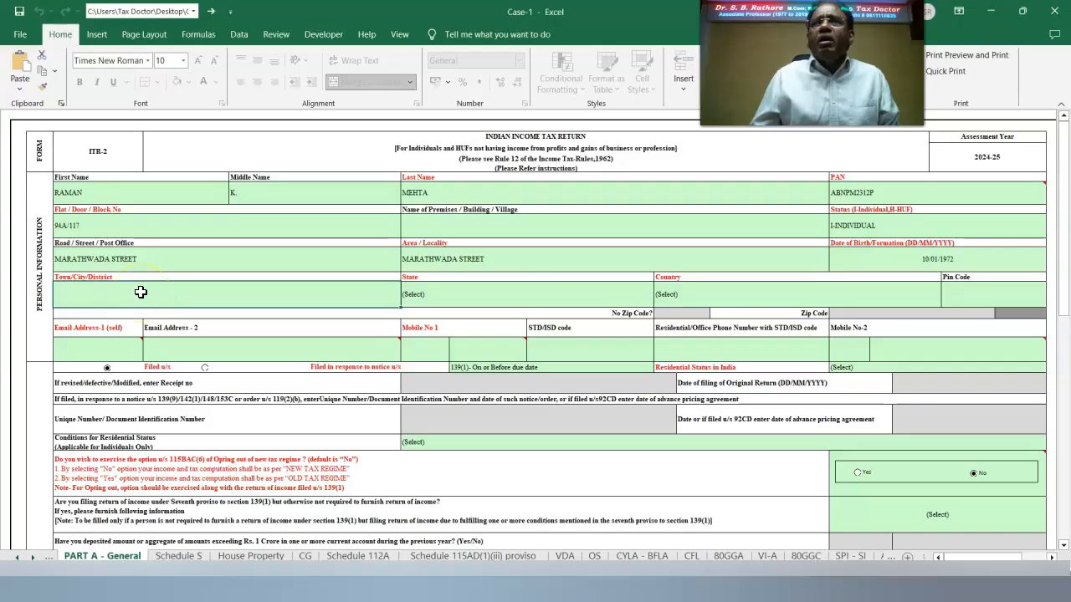
text(PUNE)
click(663, 305)
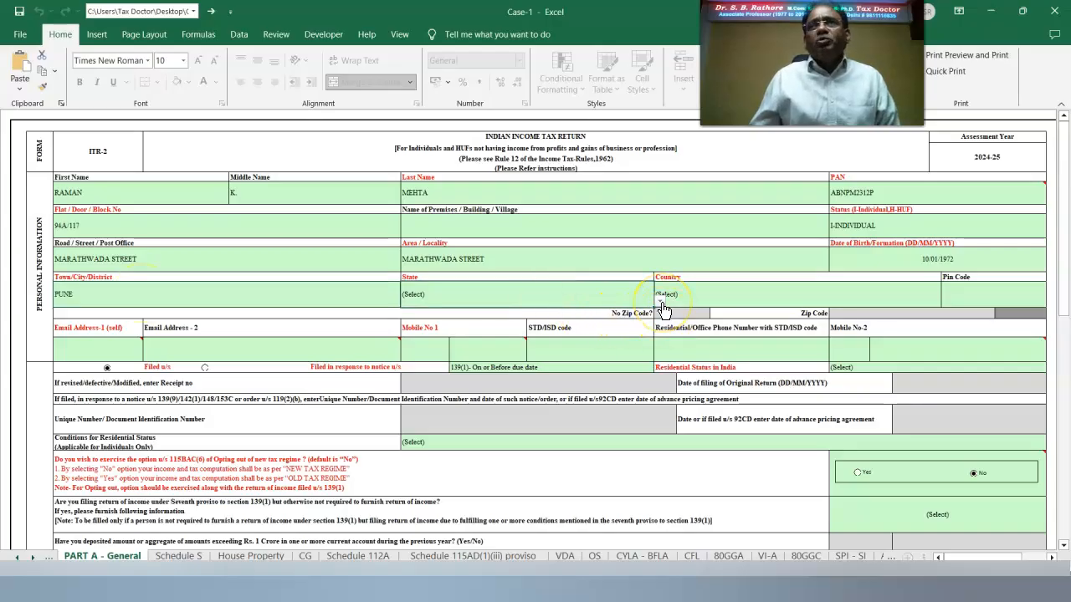
click(660, 303)
scroll(442, 363, down, 3)
click(446, 366)
click(706, 298)
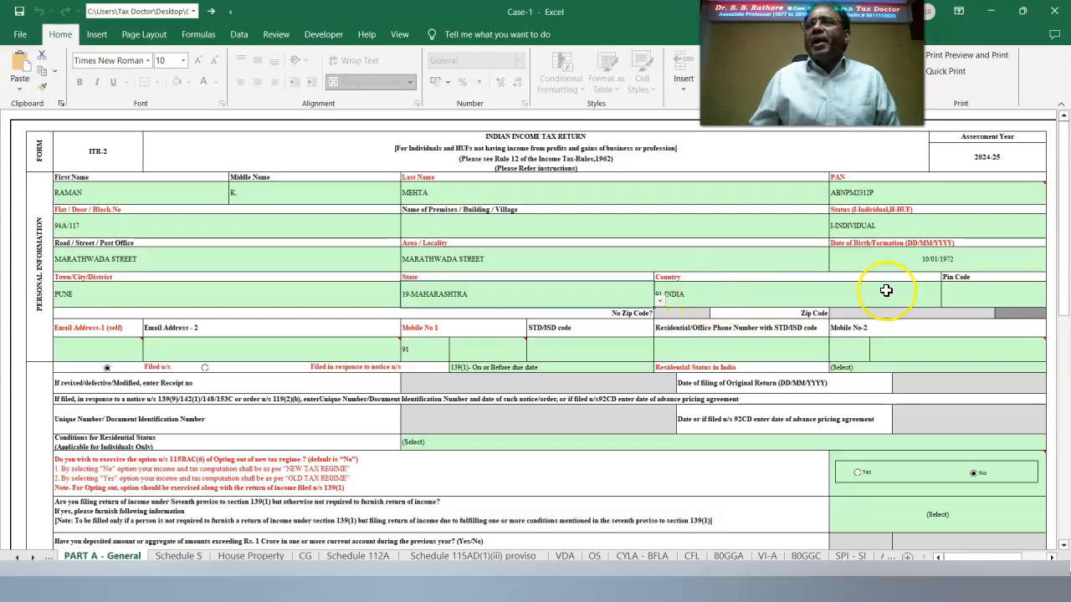
click(968, 289)
text(412105)
click(921, 379)
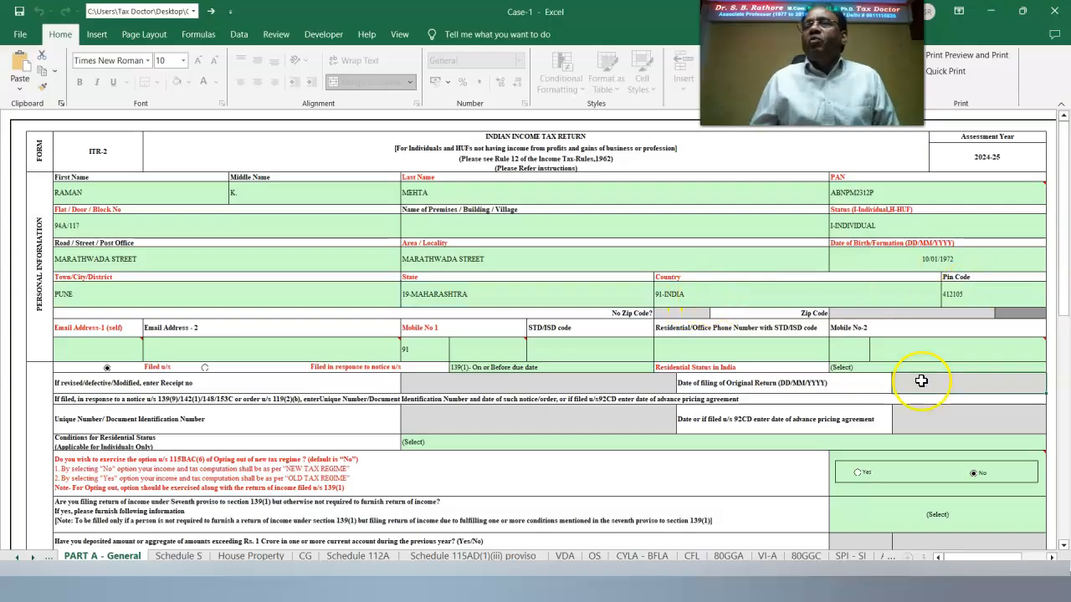
click(68, 348)
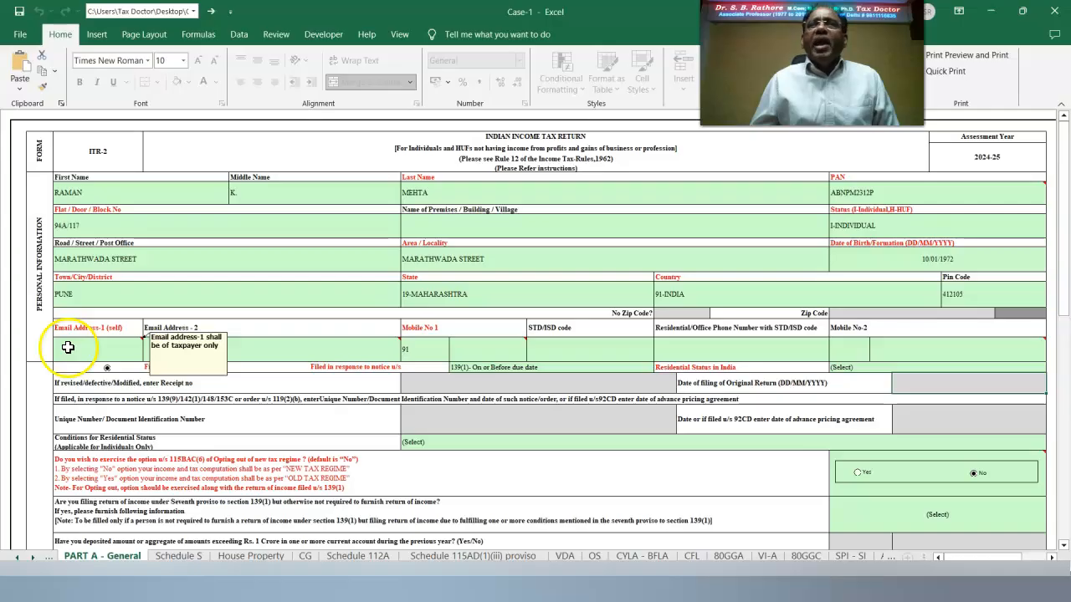
click(319, 433)
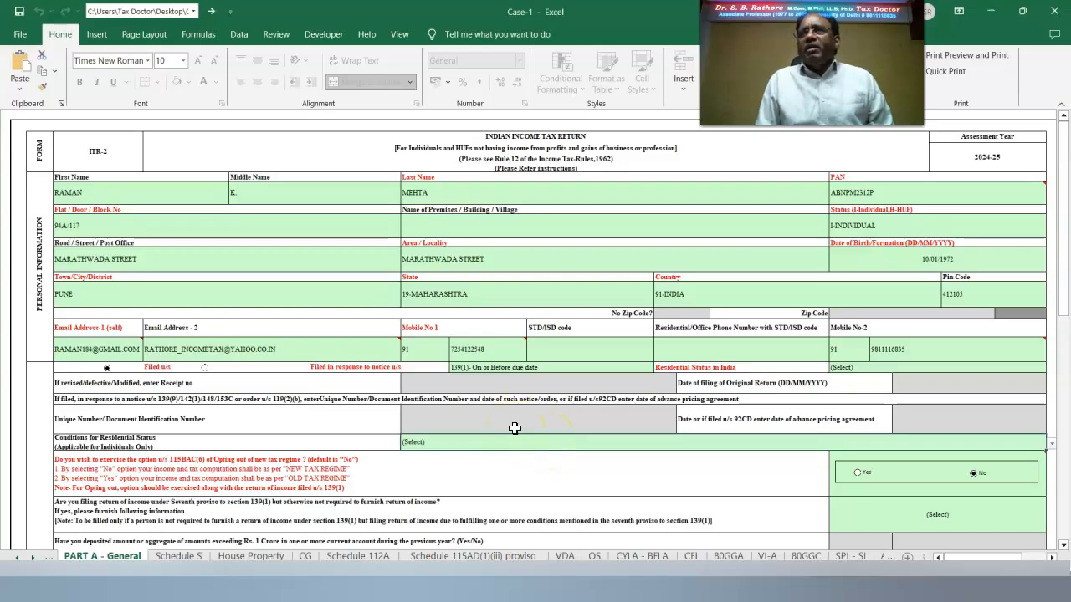
click(191, 369)
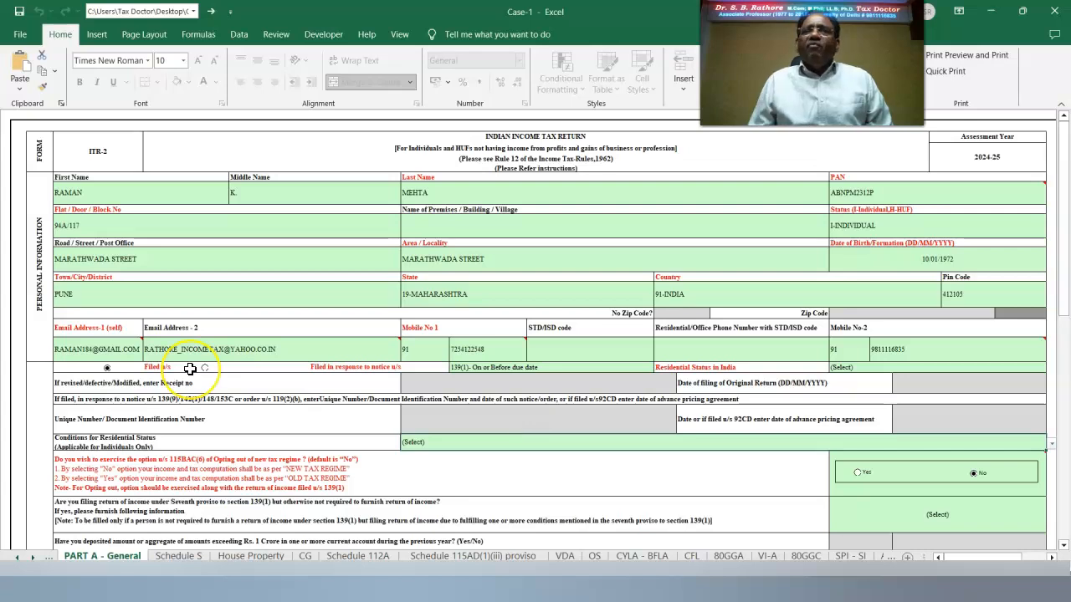
click(500, 369)
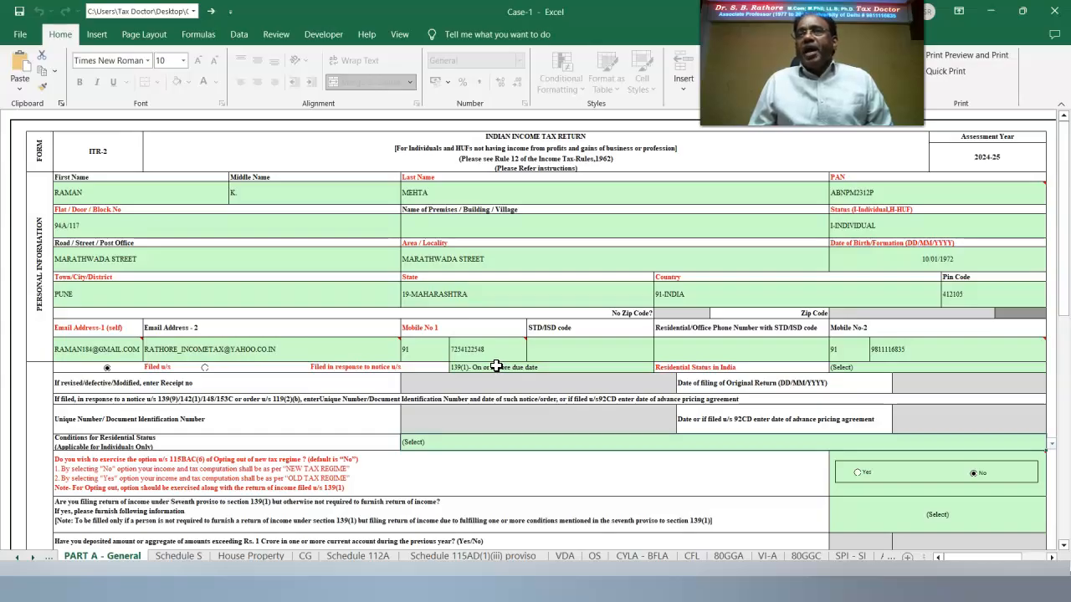
click(502, 363)
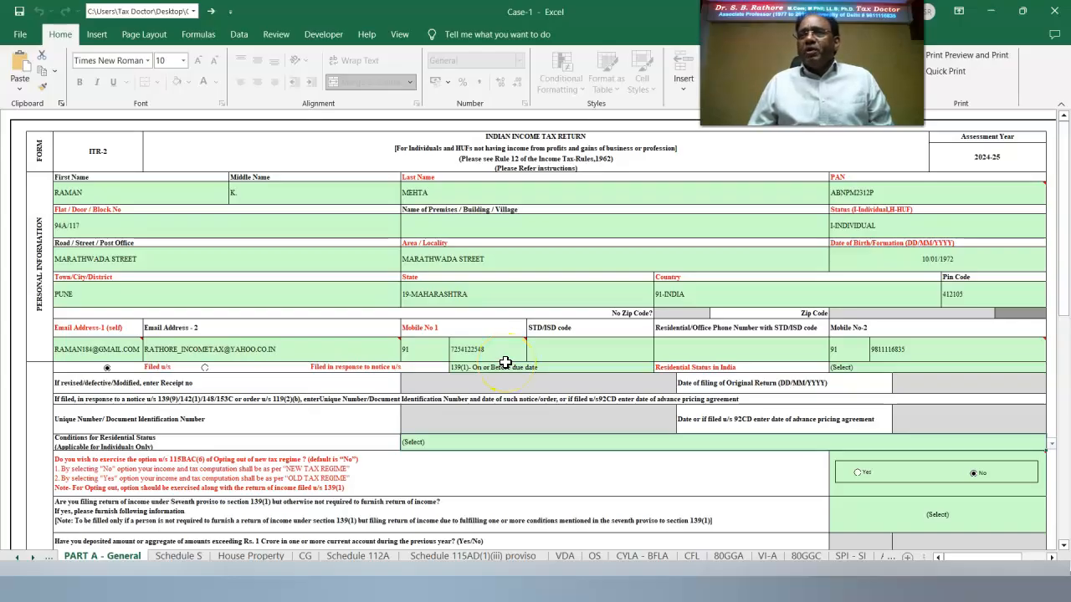
click(1047, 368)
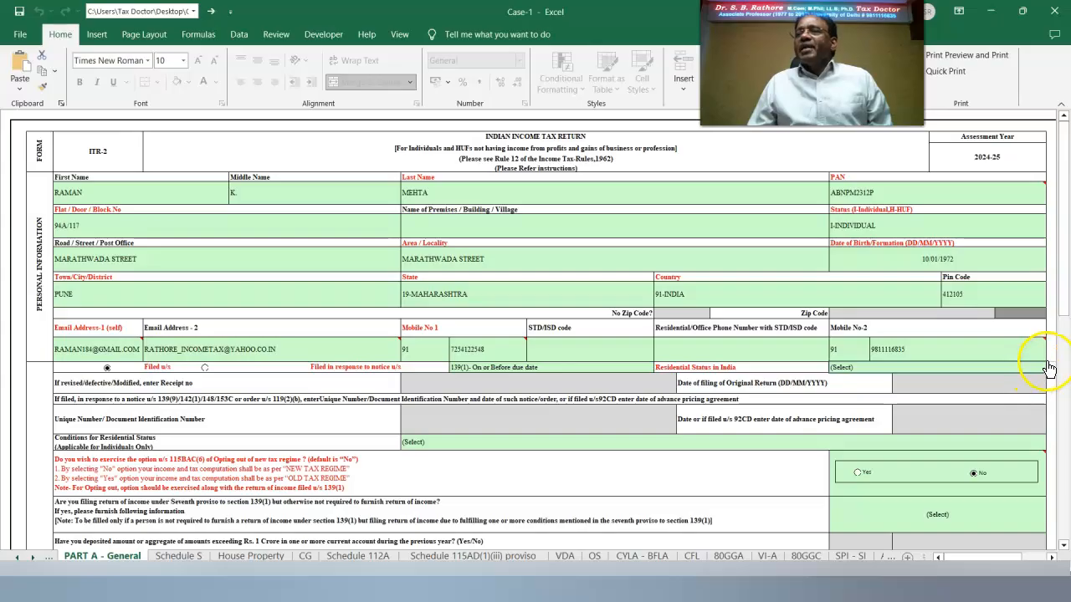
Set RES - Resident under the 182-days section 6(1)(a) condition and choose Yes for 115BAC(6).
click(912, 384)
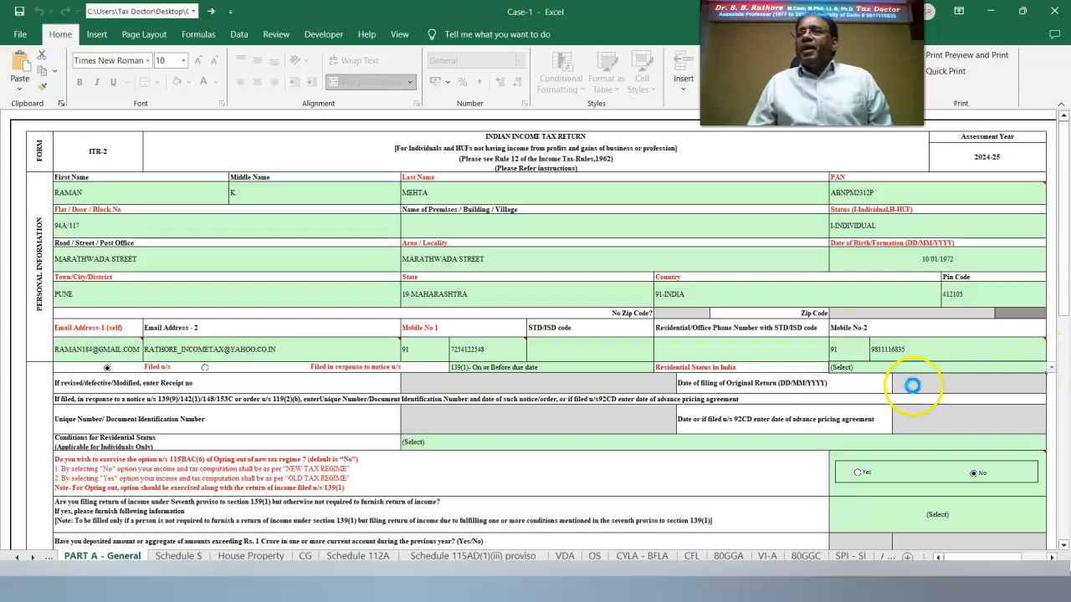
click(412, 442)
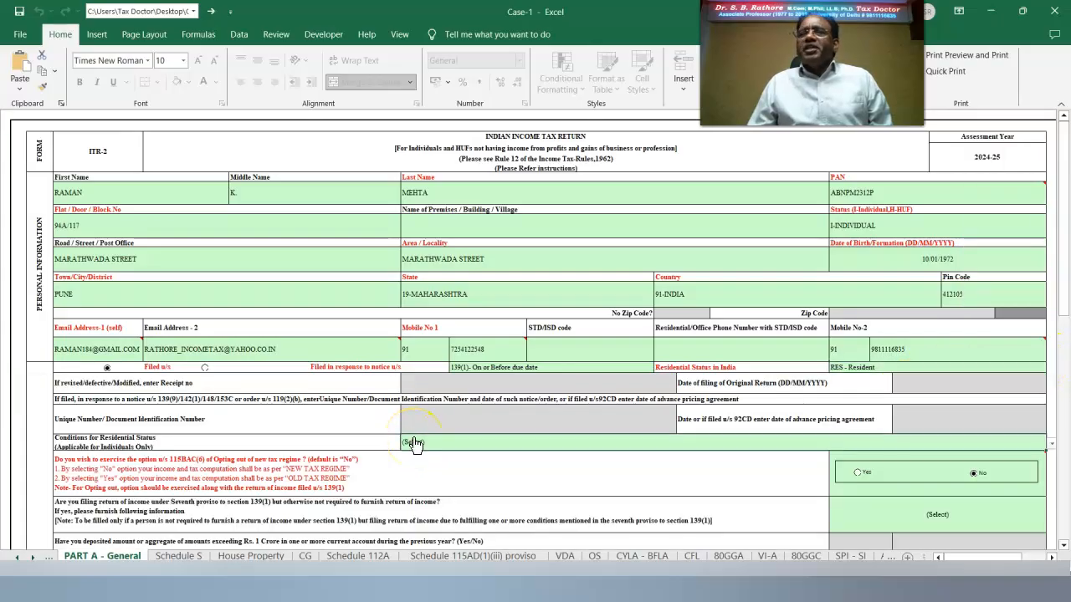
click(1050, 445)
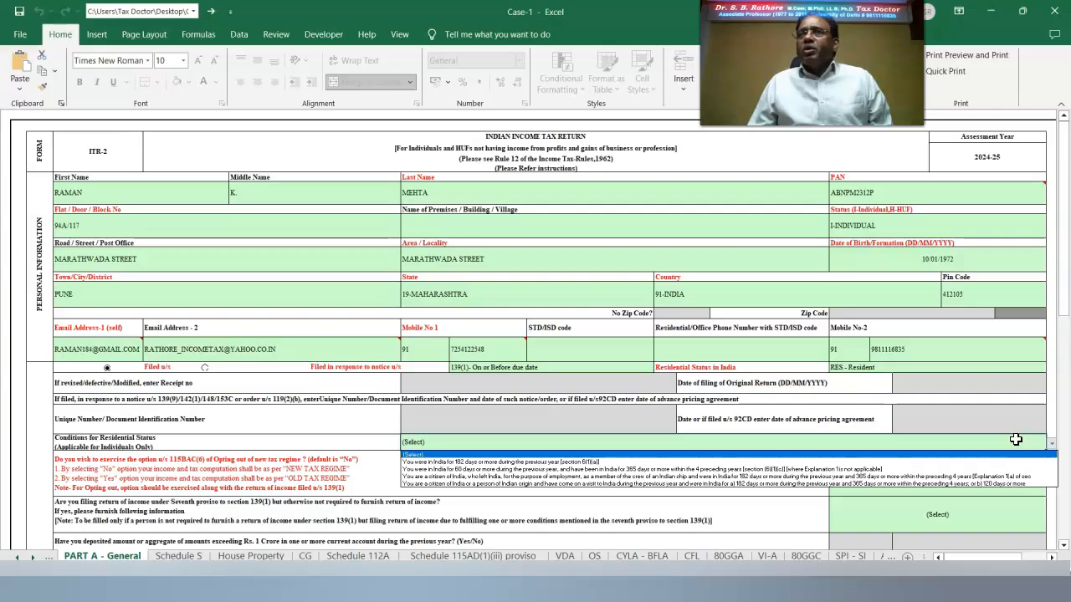
click(962, 462)
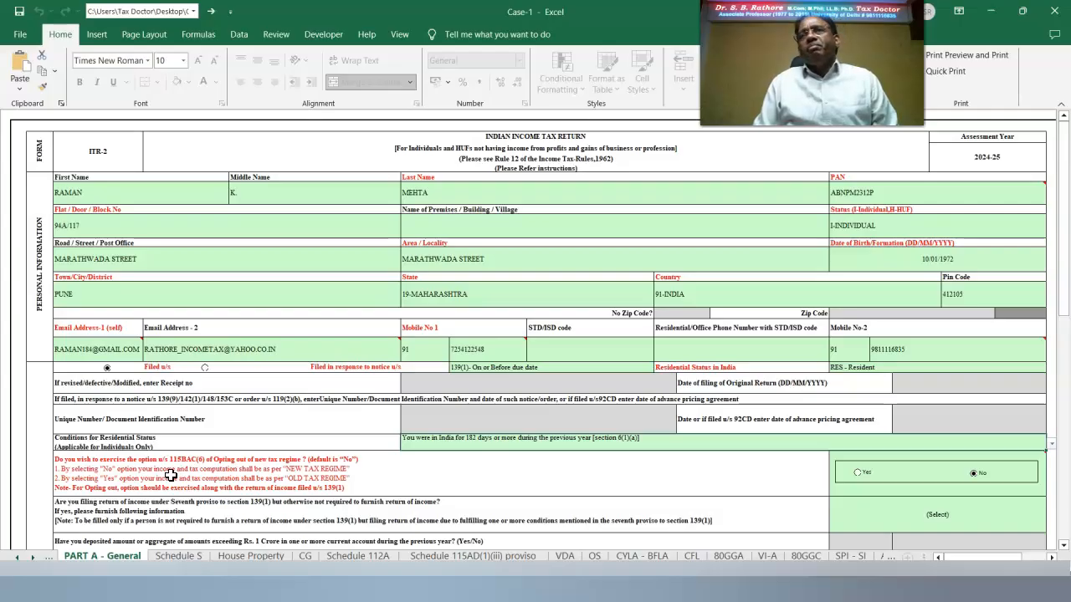
click(910, 486)
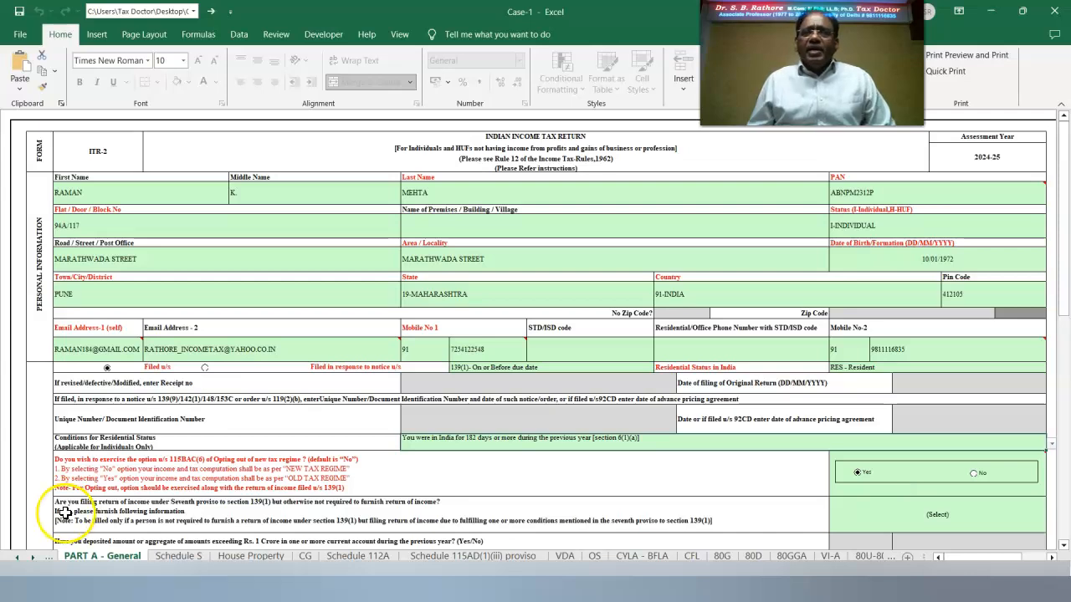
Answer No to the seventh proviso question.
click(983, 520)
click(1053, 527)
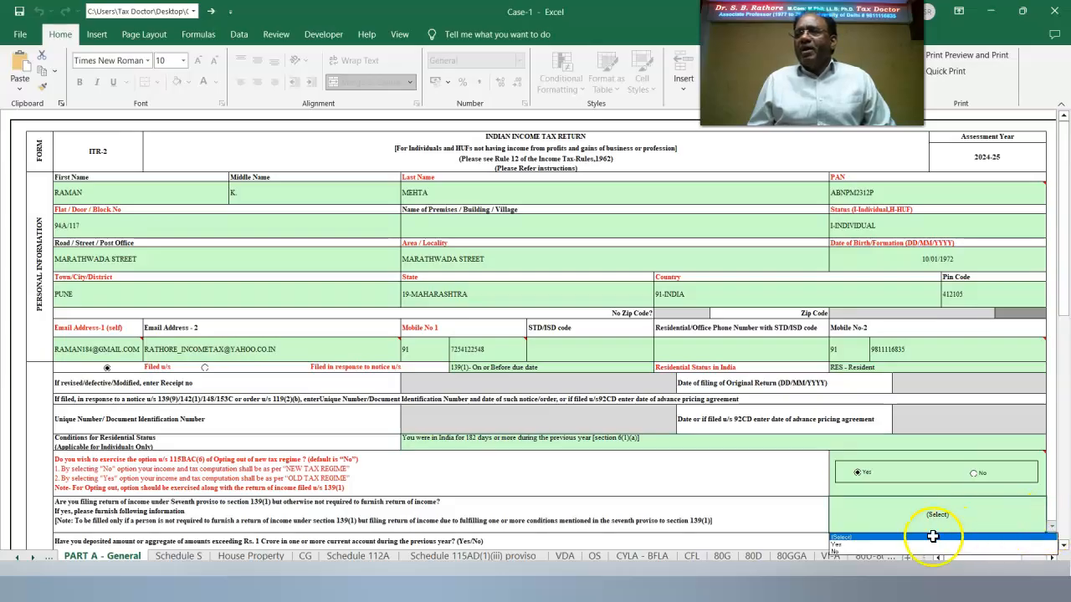
click(870, 553)
scroll(916, 262, down, 5)
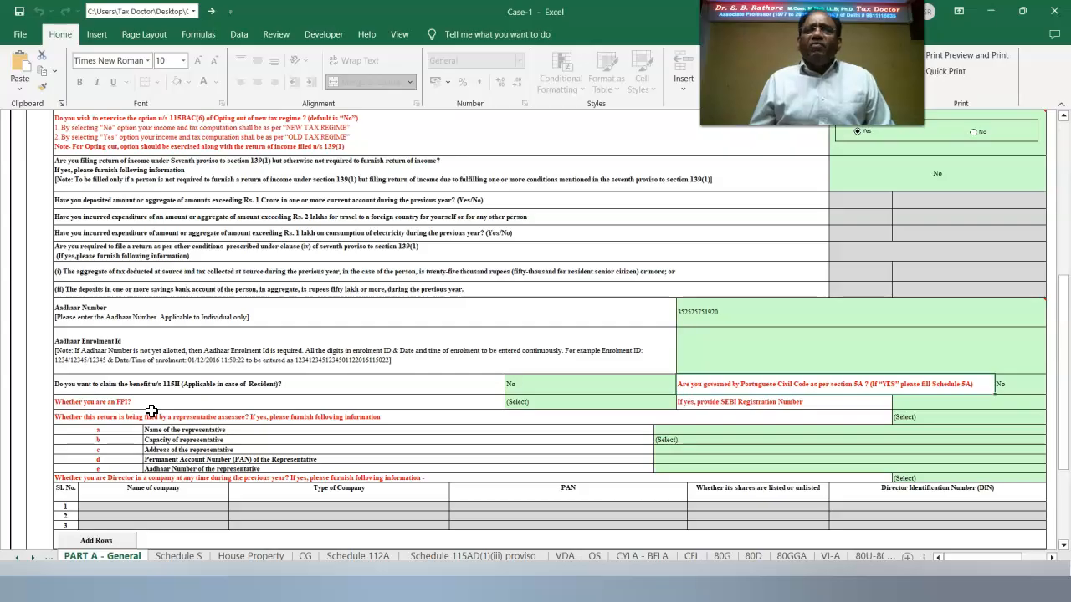
click(475, 403)
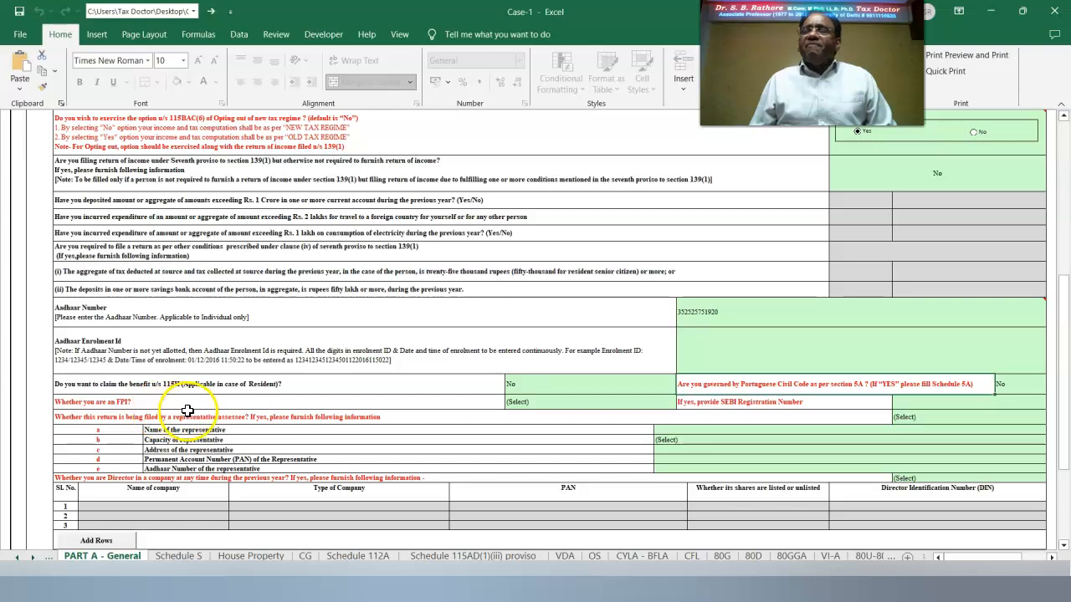
Answer No to the FPI question and N-No to the representative-assessee question.
click(540, 405)
click(681, 402)
click(602, 427)
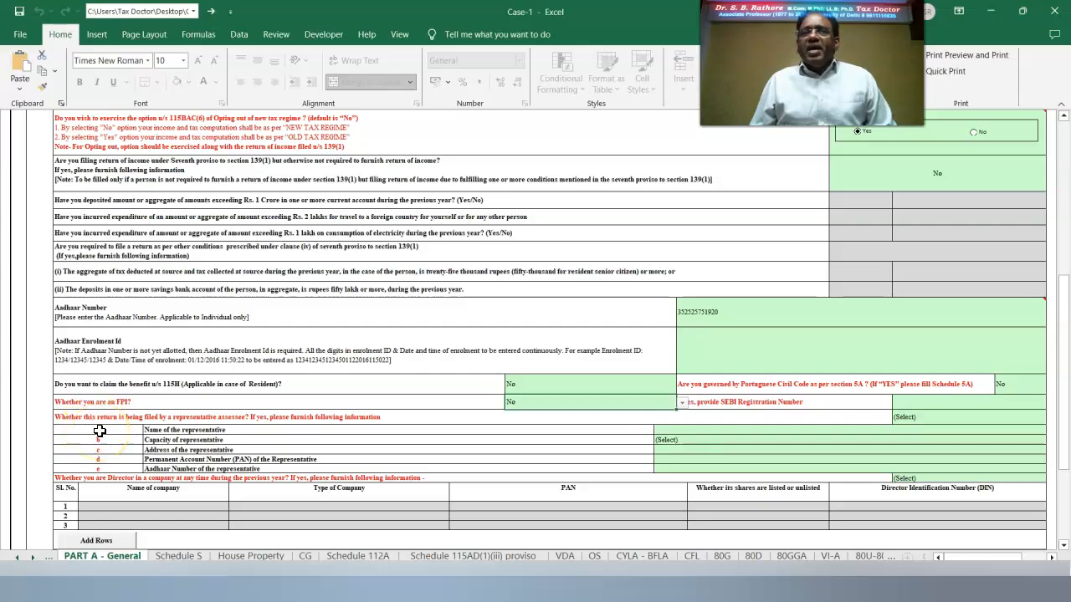
click(889, 418)
click(1052, 421)
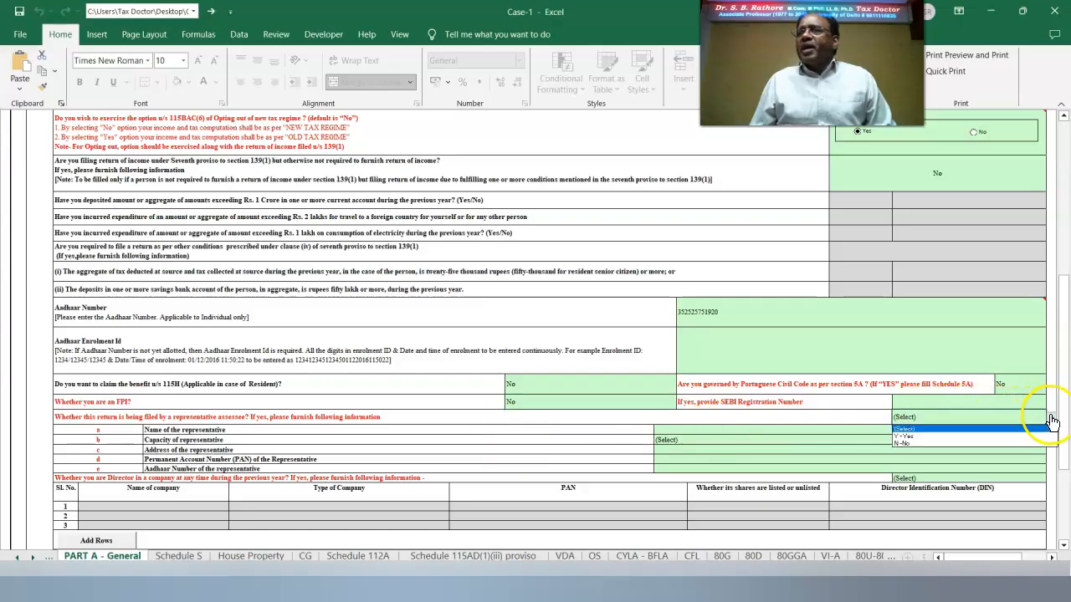
click(920, 436)
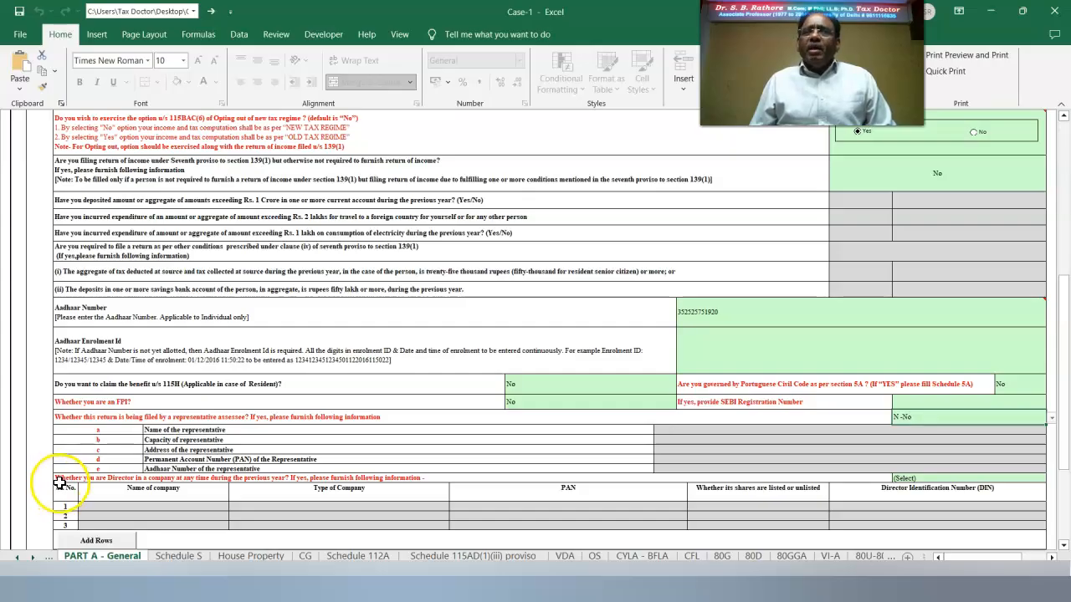
Enter No for the company-director question.
click(904, 478)
text(No)
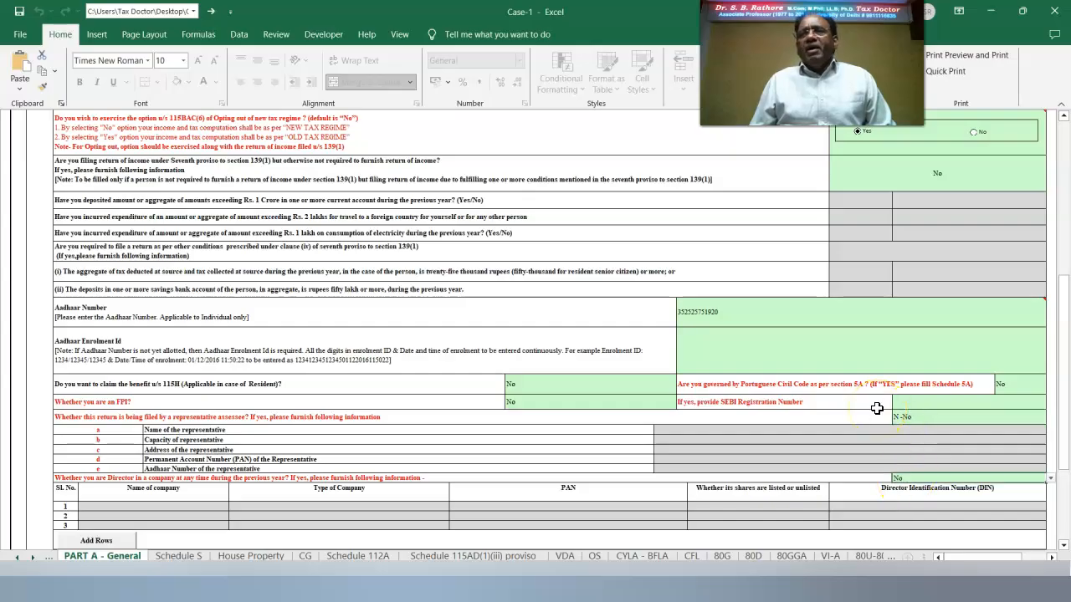
scroll(876, 408, down, 3)
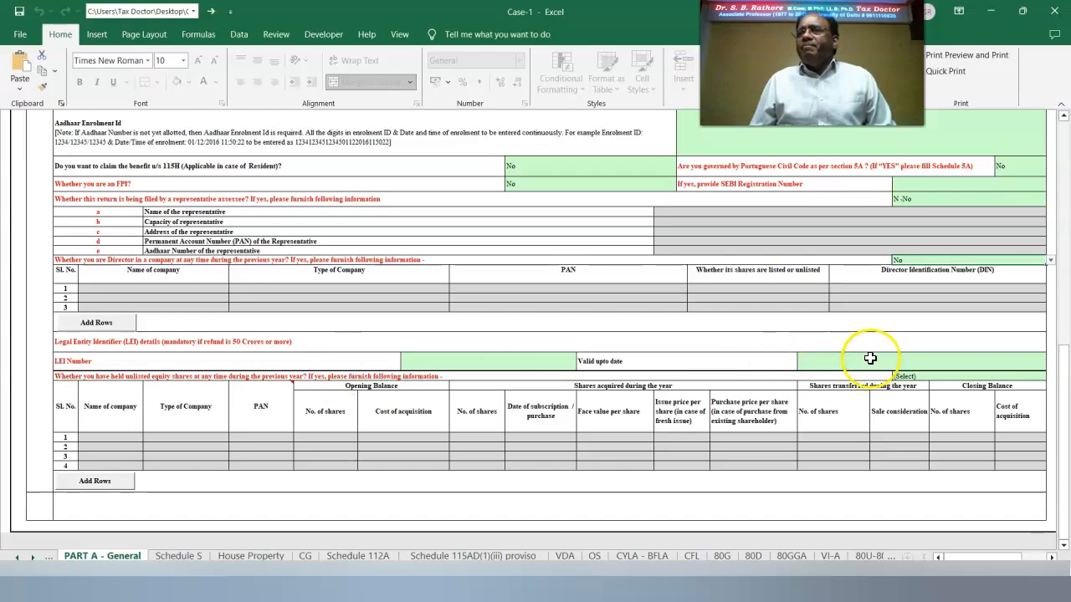
click(904, 378)
scroll(951, 351, up, 15)
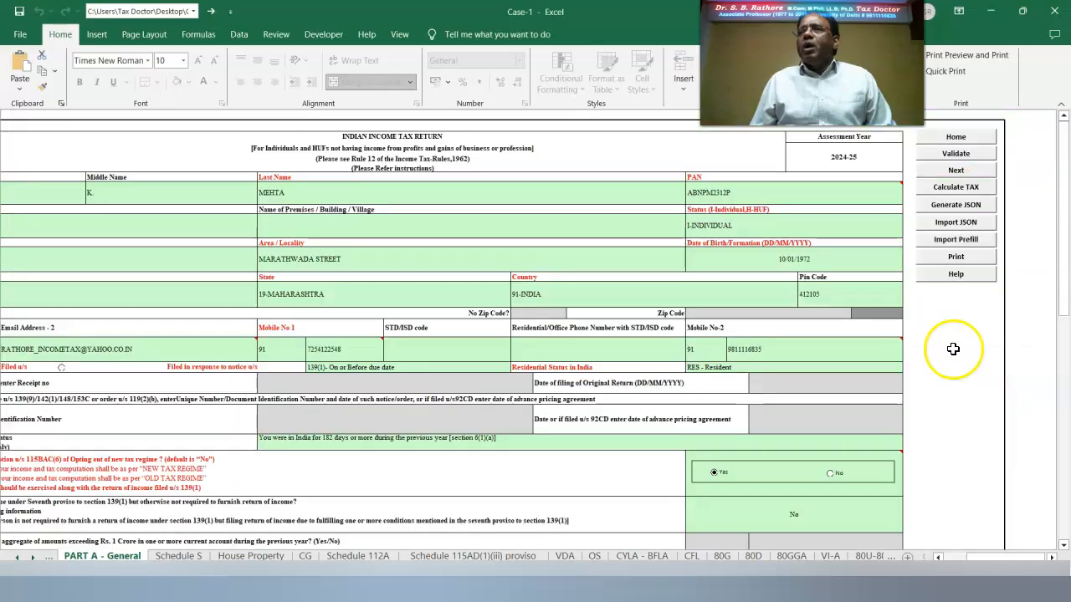
Run Validate on Part A – General, accept the OK alert, and go Next to Verification.
click(954, 155)
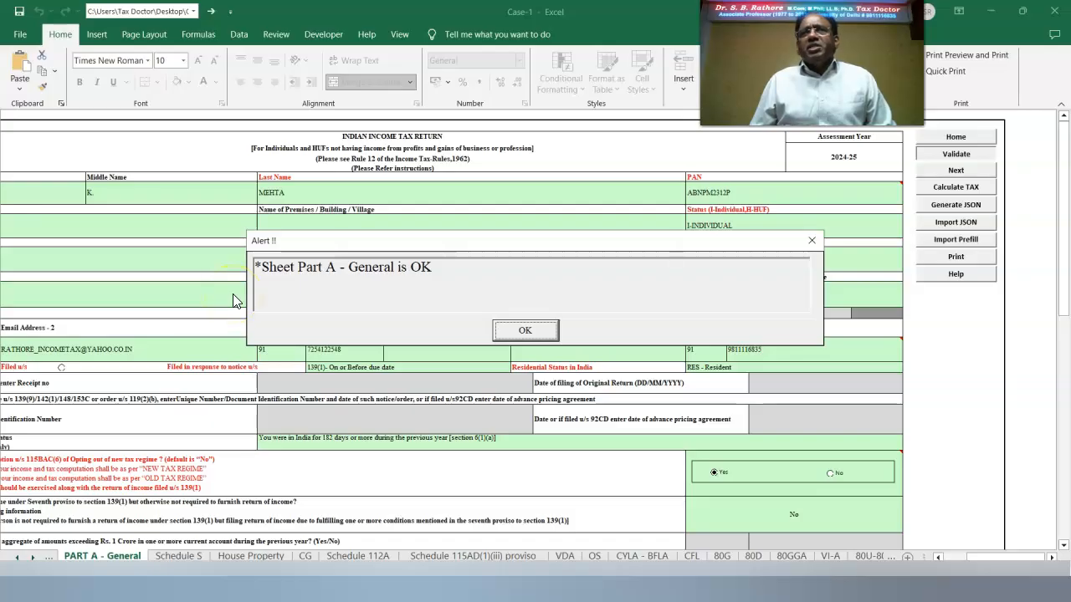
click(527, 329)
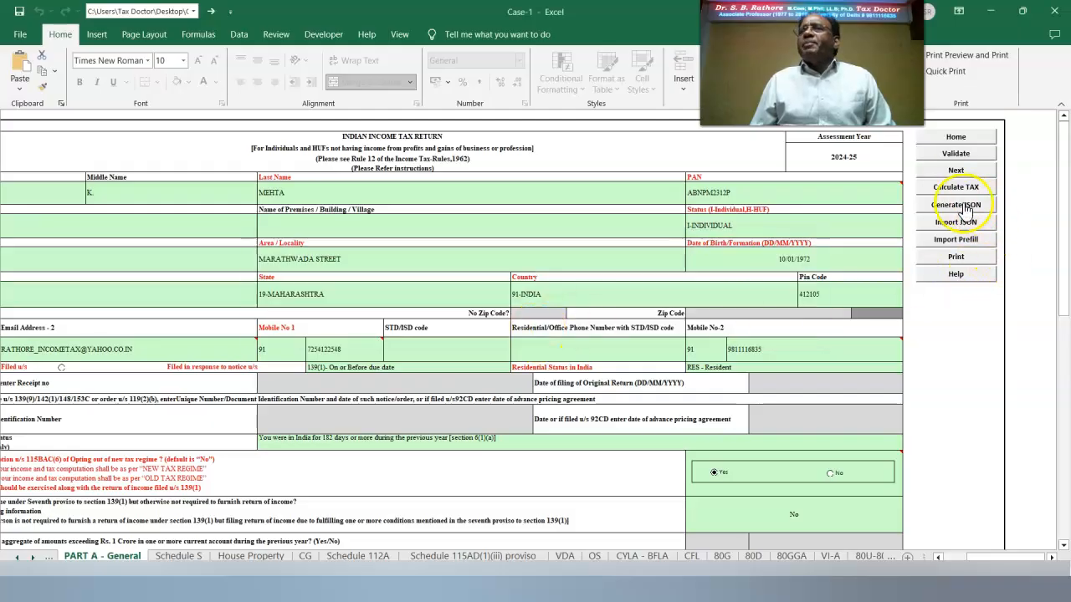
click(954, 171)
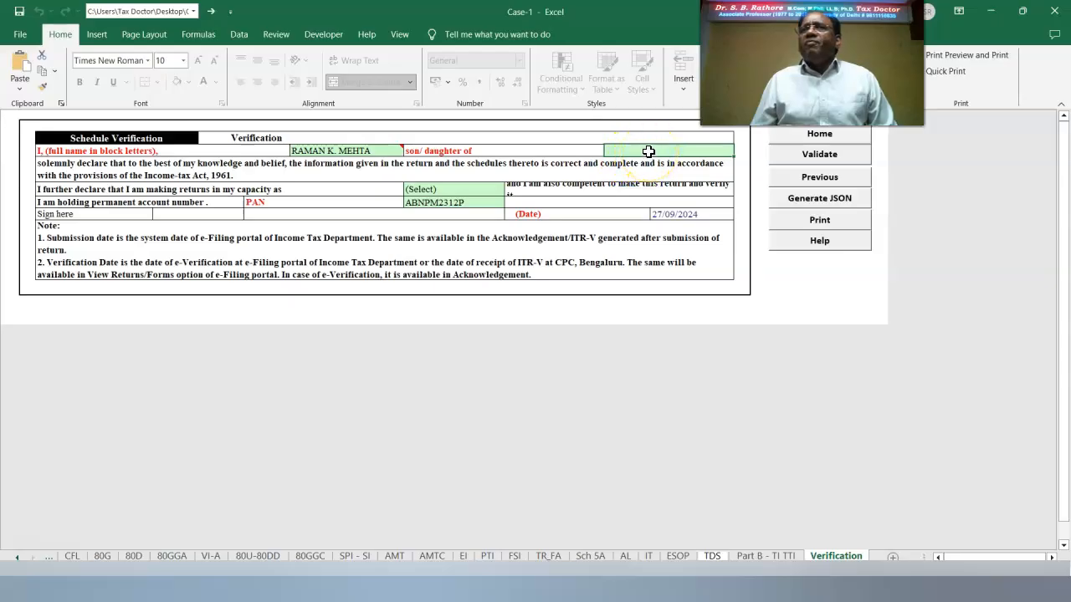
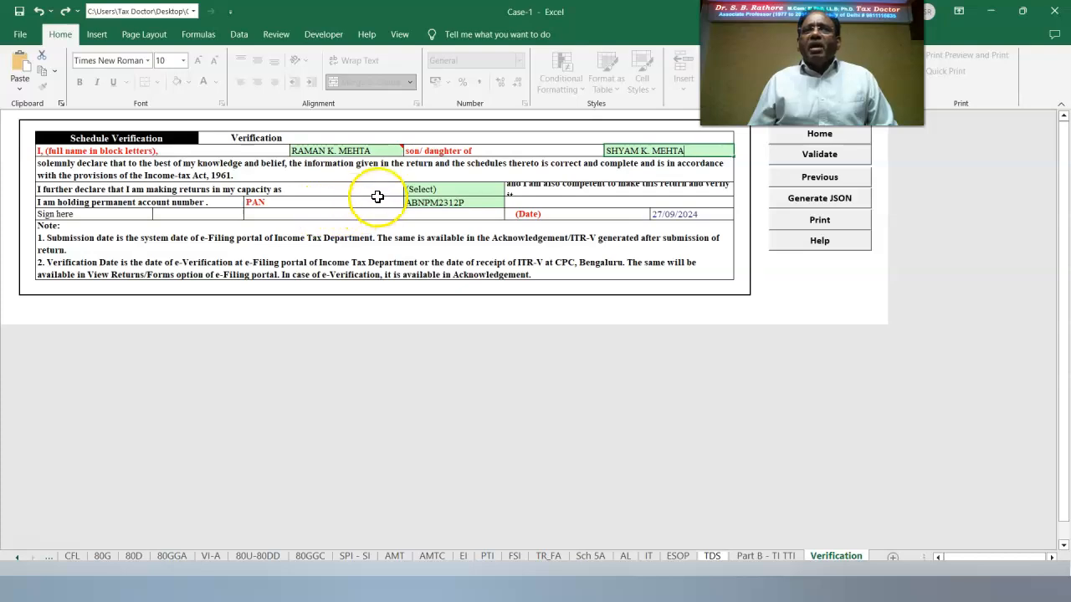
On the Verification sheet, enter the father's name and set the capacity to Self.
click(428, 189)
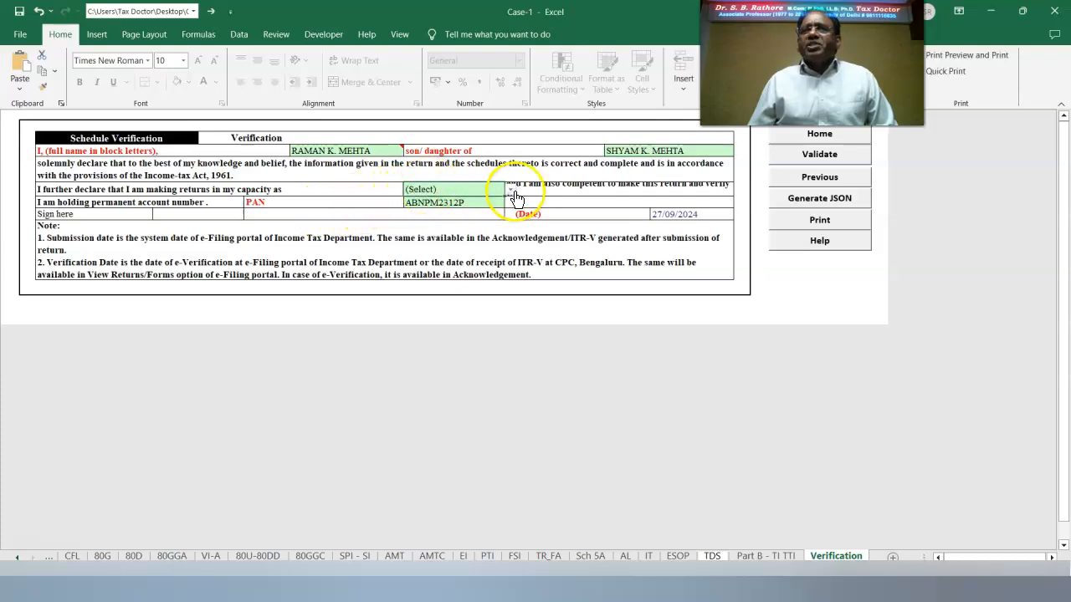
click(511, 191)
click(452, 210)
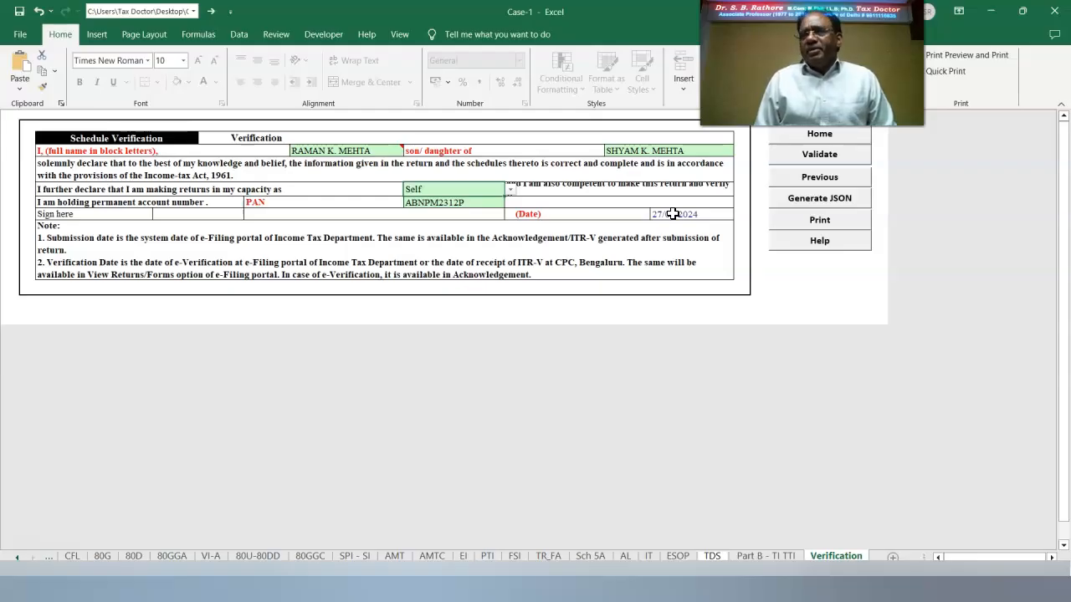
Validate the Verification sheet, acknowledge the confirmation and return to the Home sheet.
click(803, 166)
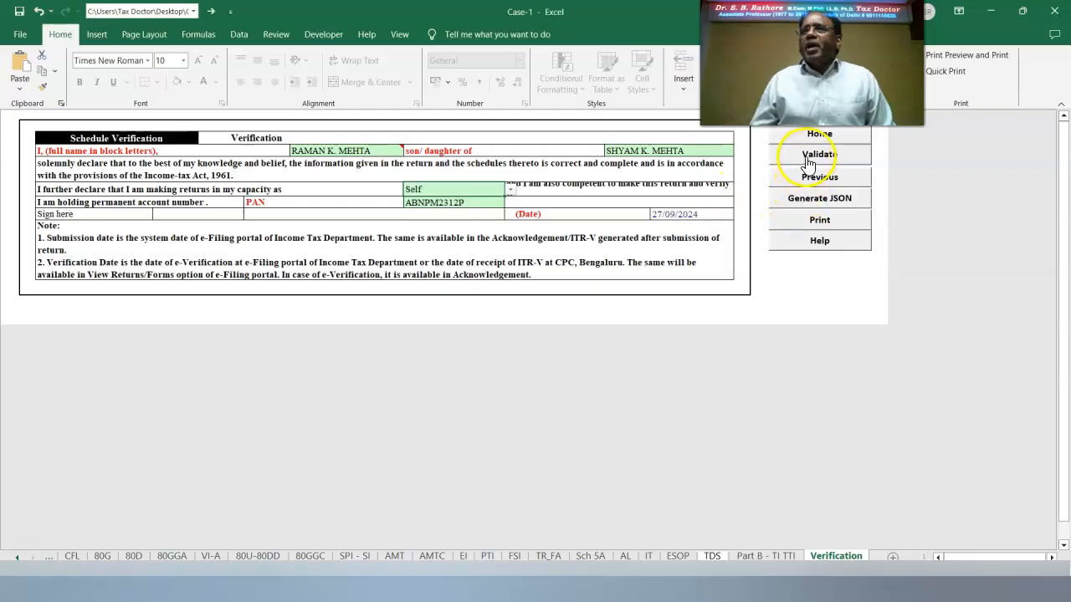
click(810, 161)
click(525, 330)
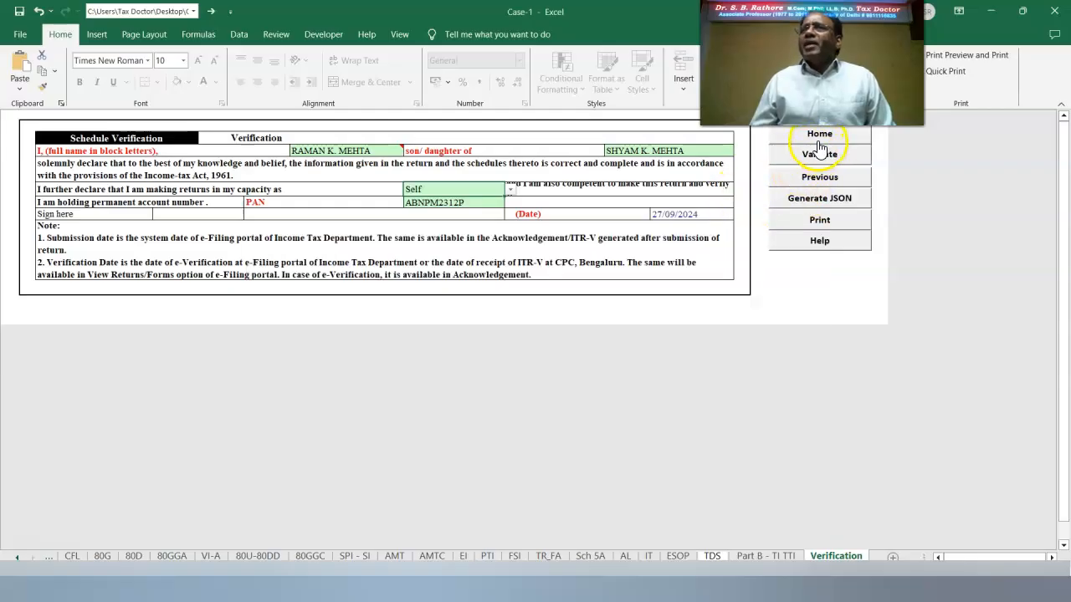
click(817, 133)
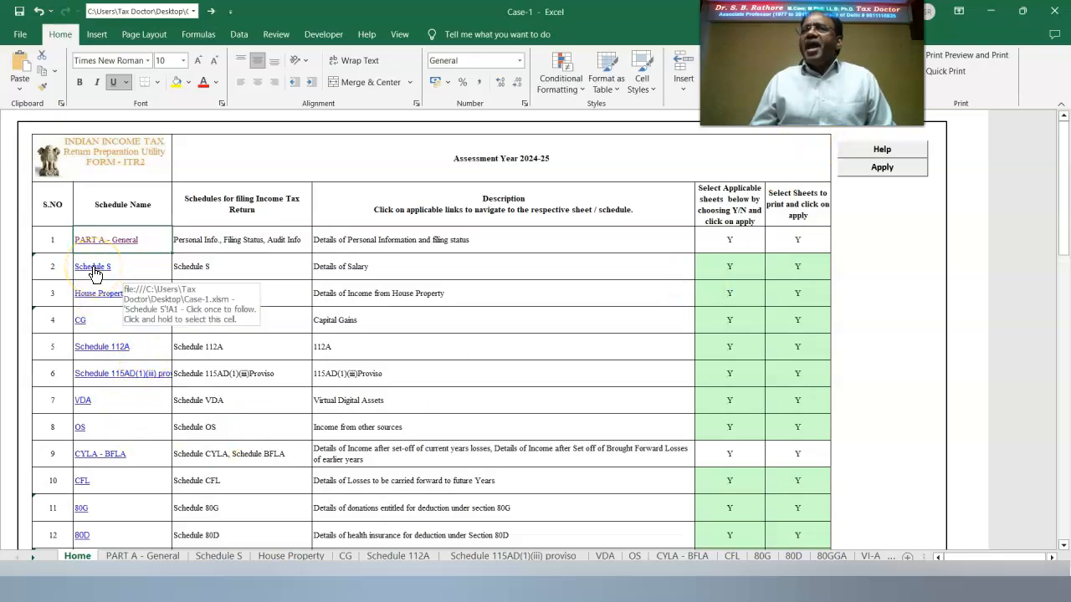
In Schedule S, set the nature of employer to OTHERS.
click(94, 269)
click(318, 191)
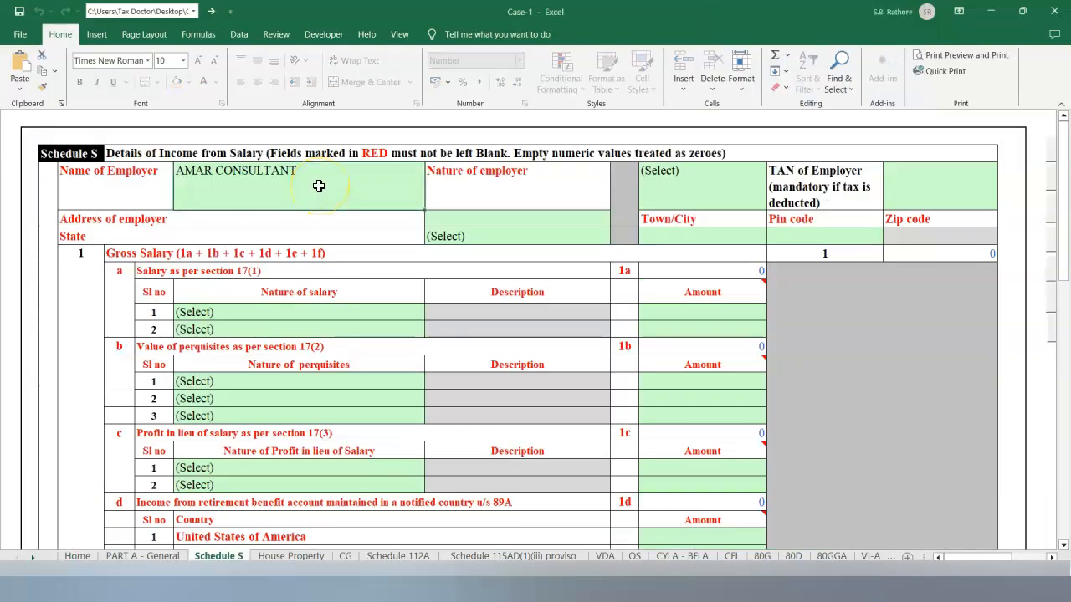
click(698, 190)
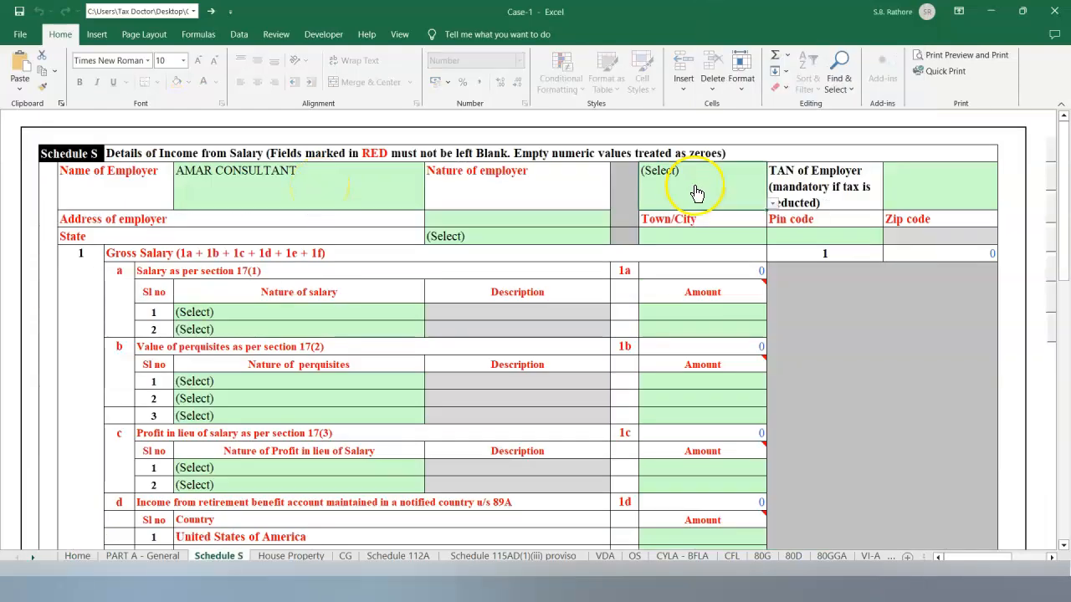
click(774, 204)
click(697, 304)
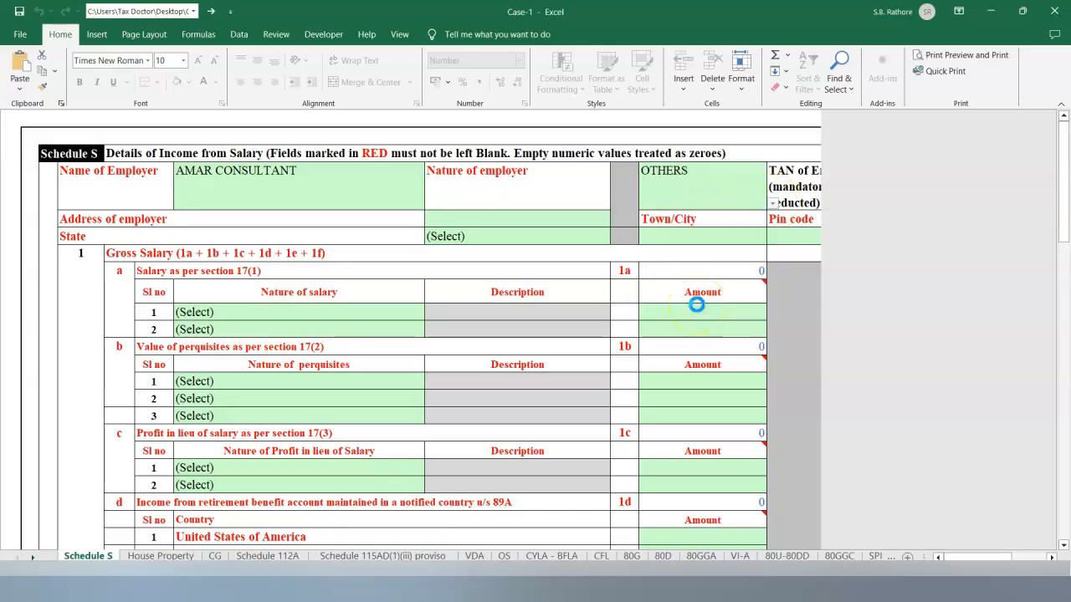
Paste the employer's TAN and enter the employer's address.
click(927, 180)
click(894, 287)
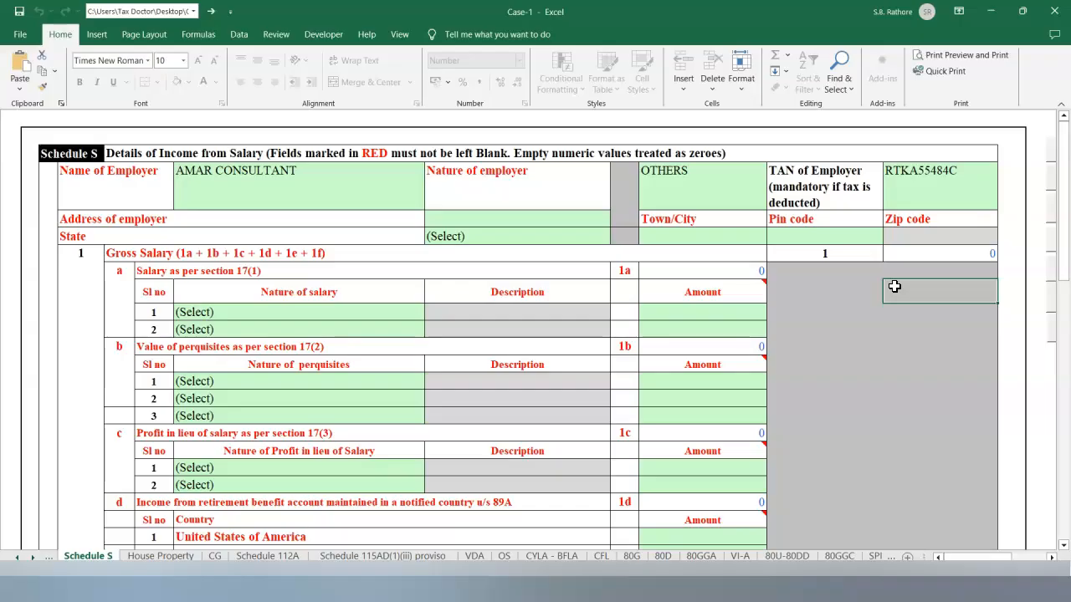
click(562, 327)
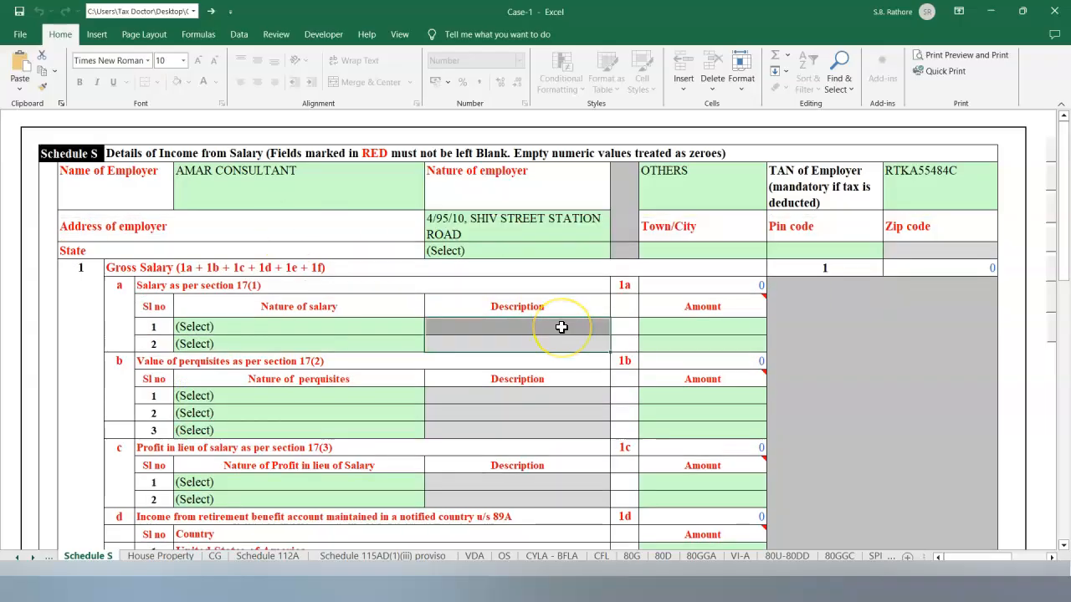
click(497, 291)
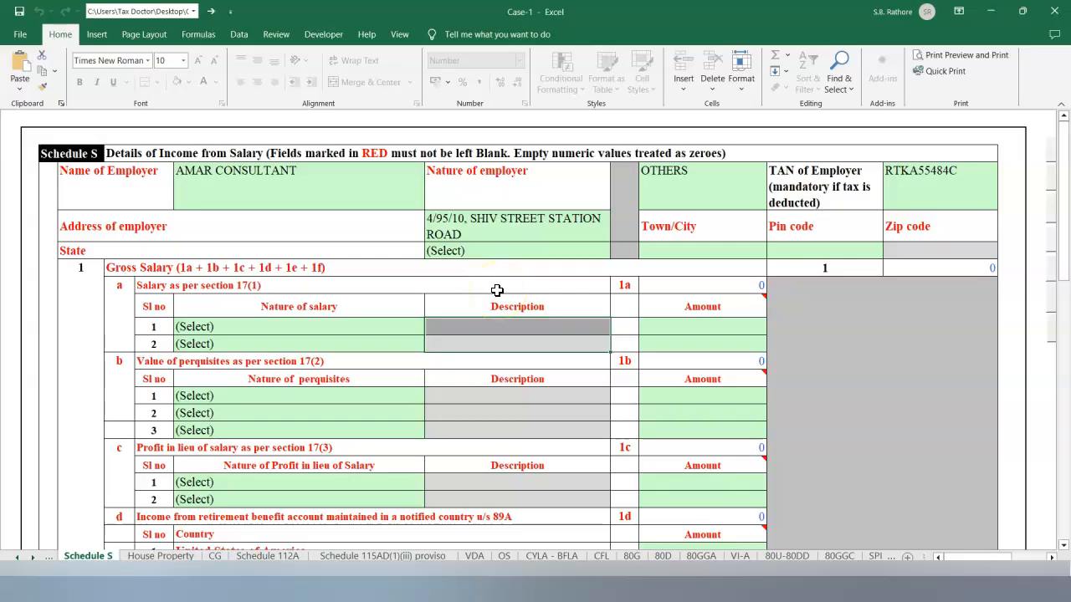
Set the employer's state to 19-MAHARASHTRA, town to PUNE, and enter the pin code.
click(461, 254)
click(616, 252)
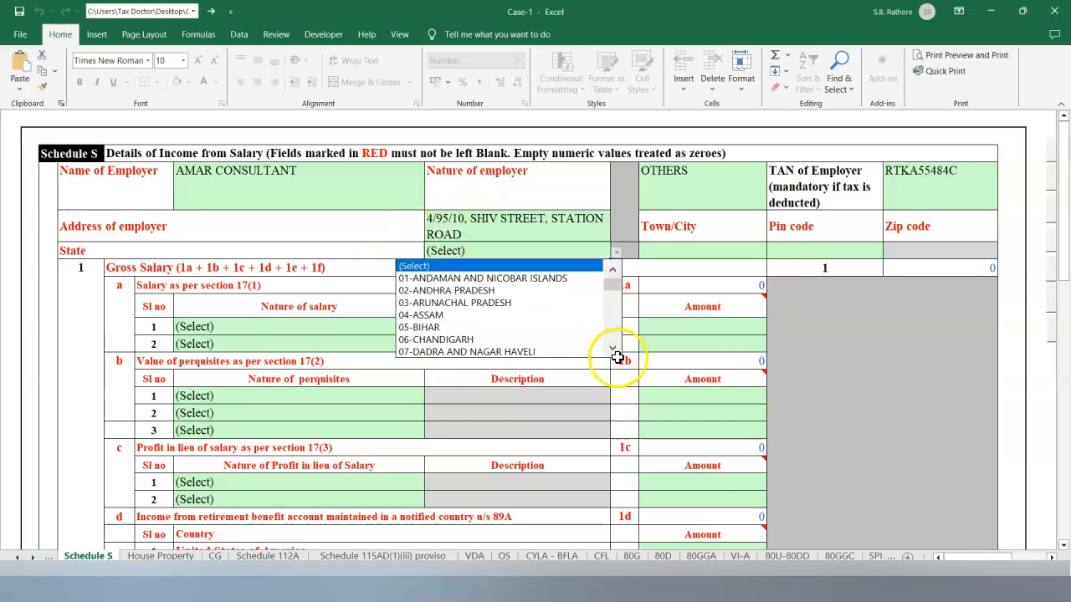
click(612, 352)
click(613, 351)
click(612, 351)
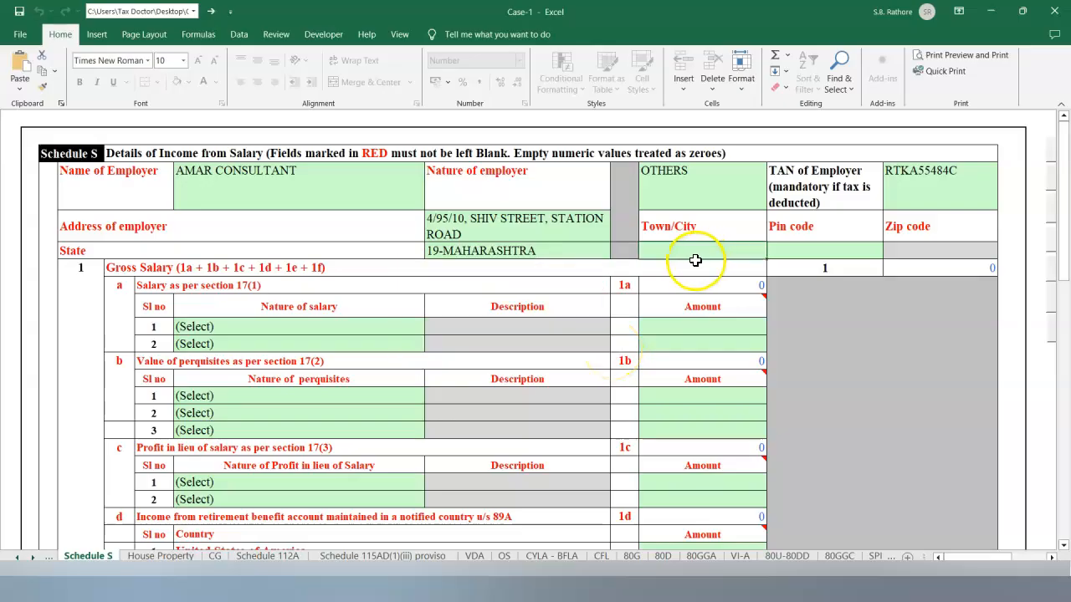
text(PUNE)
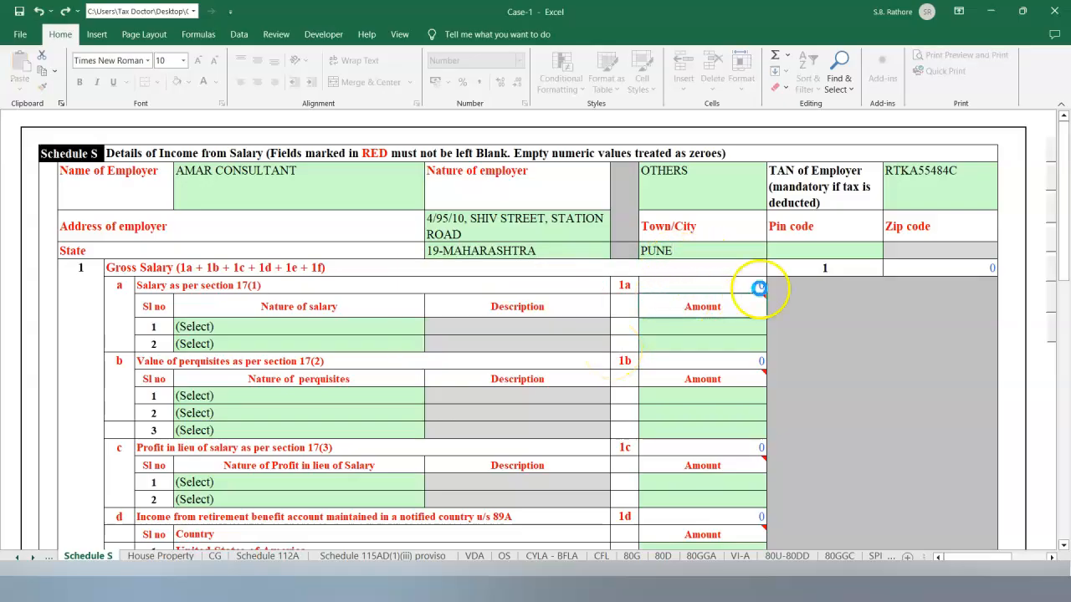
click(815, 251)
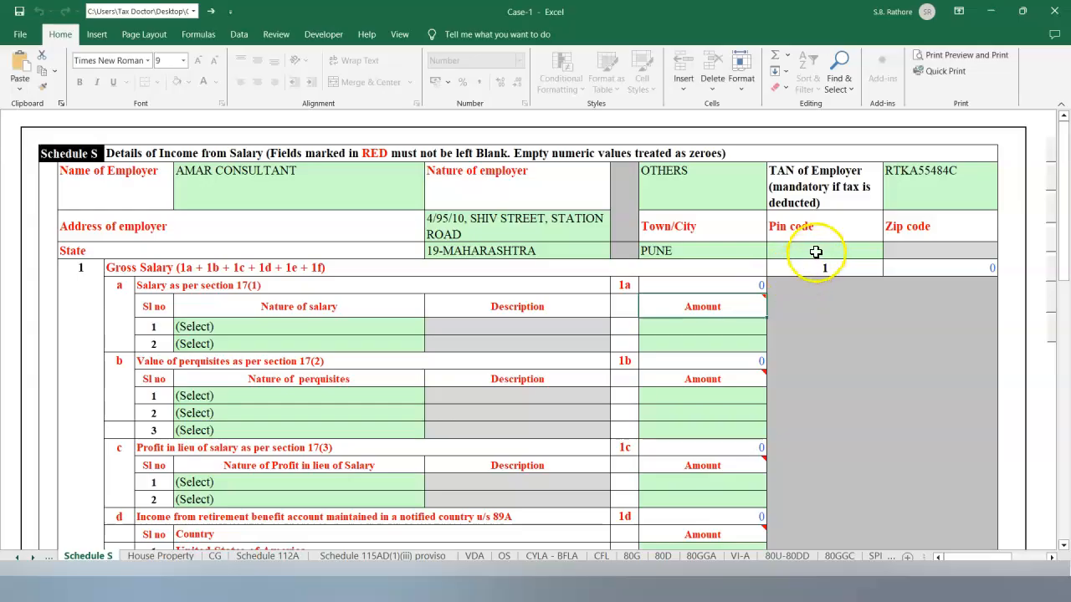
text(412107)
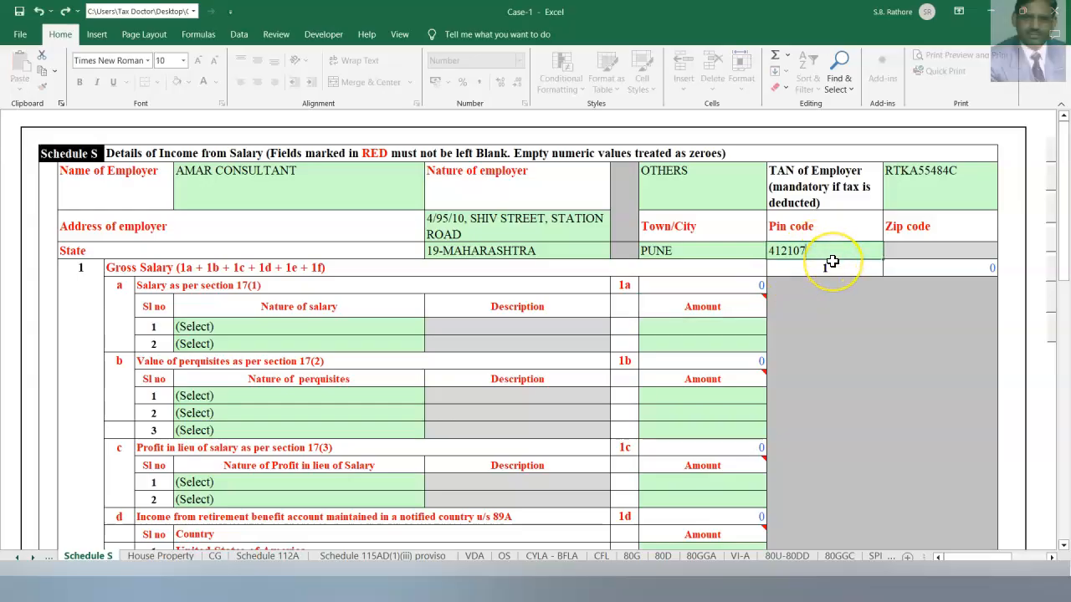
click(408, 328)
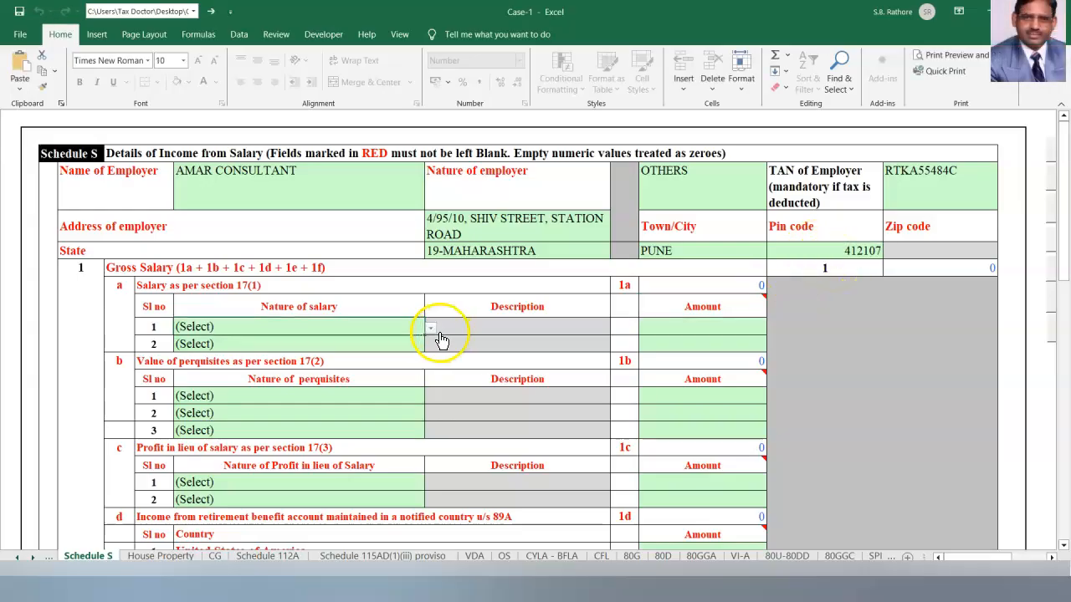
Enter Basic Salary 16800000 and Conveyance Allowance 34000 as the first salary rows.
click(430, 329)
click(363, 352)
click(799, 424)
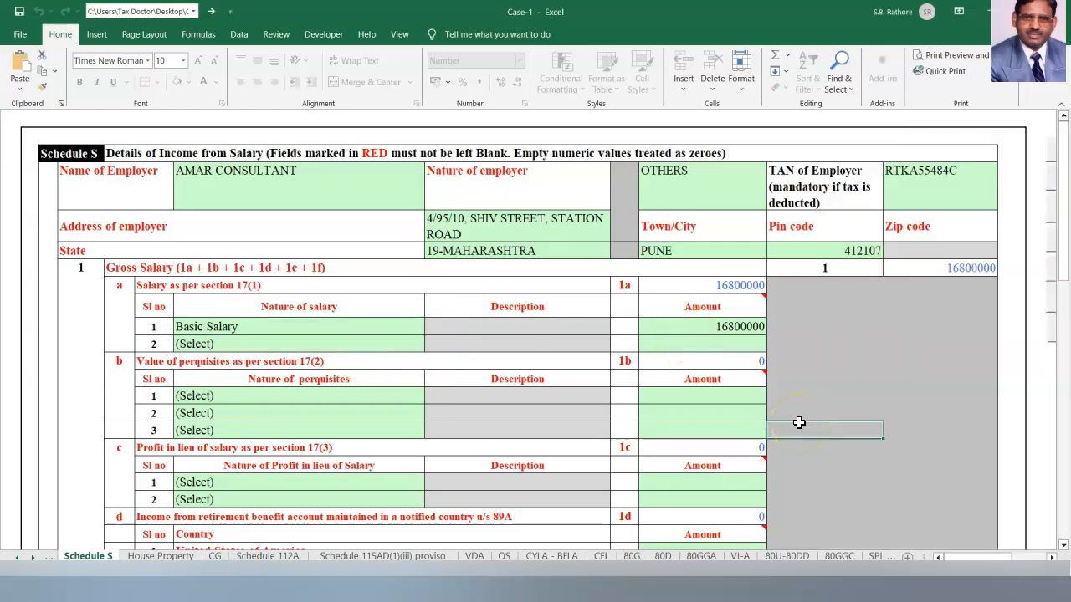
click(698, 347)
text(34000)
click(503, 366)
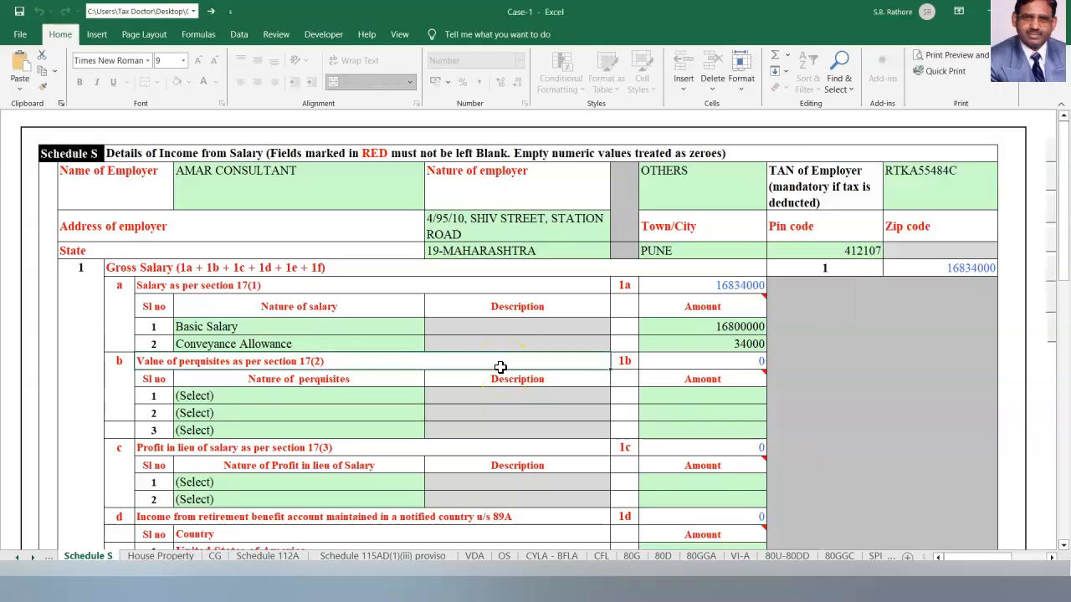
scroll(500, 366, down, 8)
Add 4 more salary rows under section 17(1).
click(323, 282)
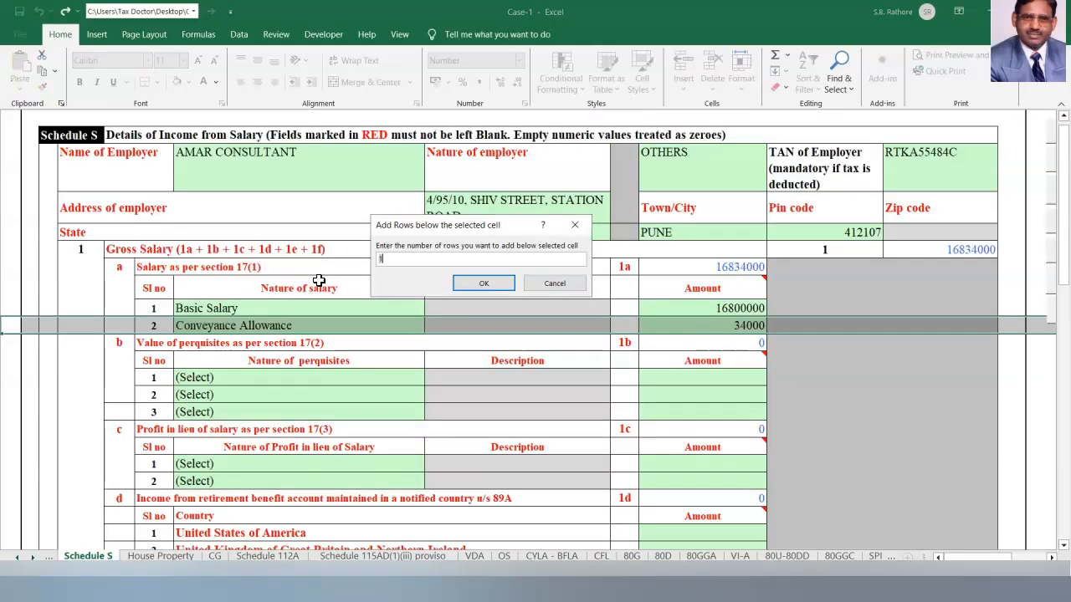
click(326, 276)
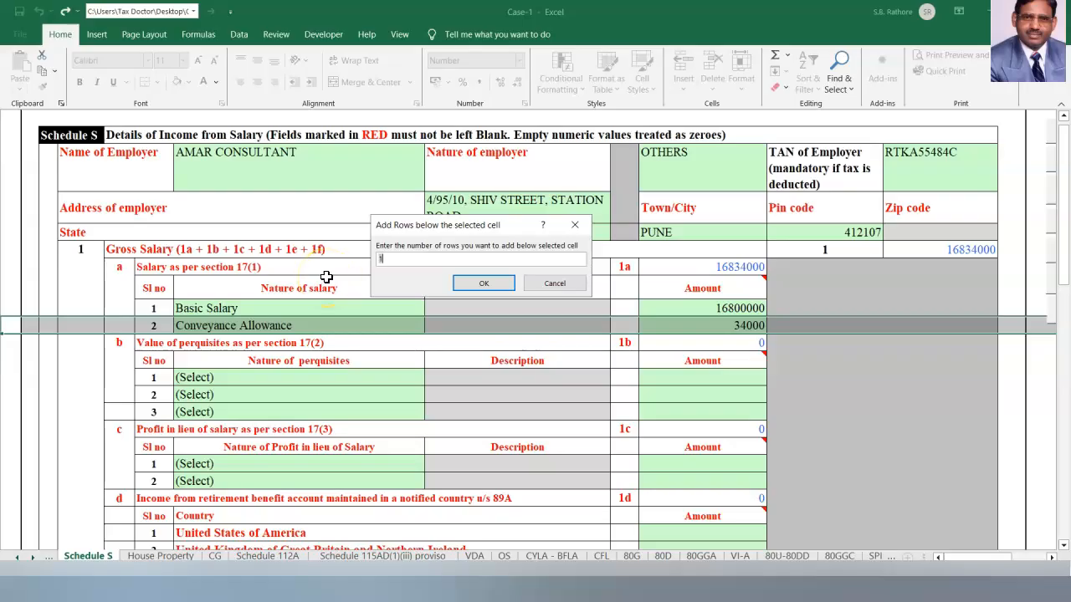
text(4)
click(709, 363)
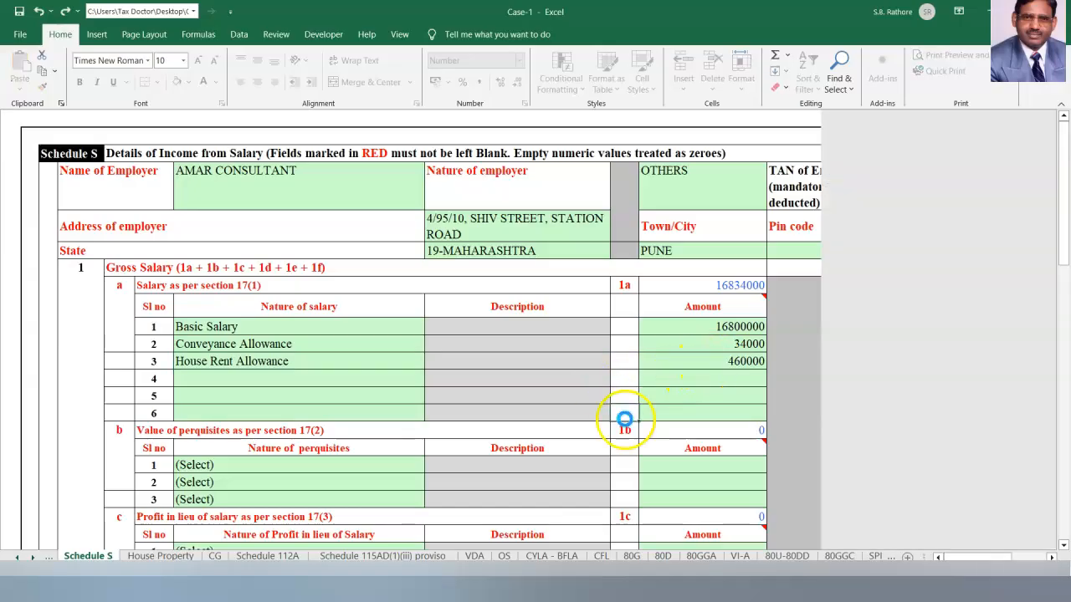
Add Children Education Allowance 2400, Other Allowance 37200 and Leave Encashment 18000.
click(299, 379)
click(430, 379)
click(376, 466)
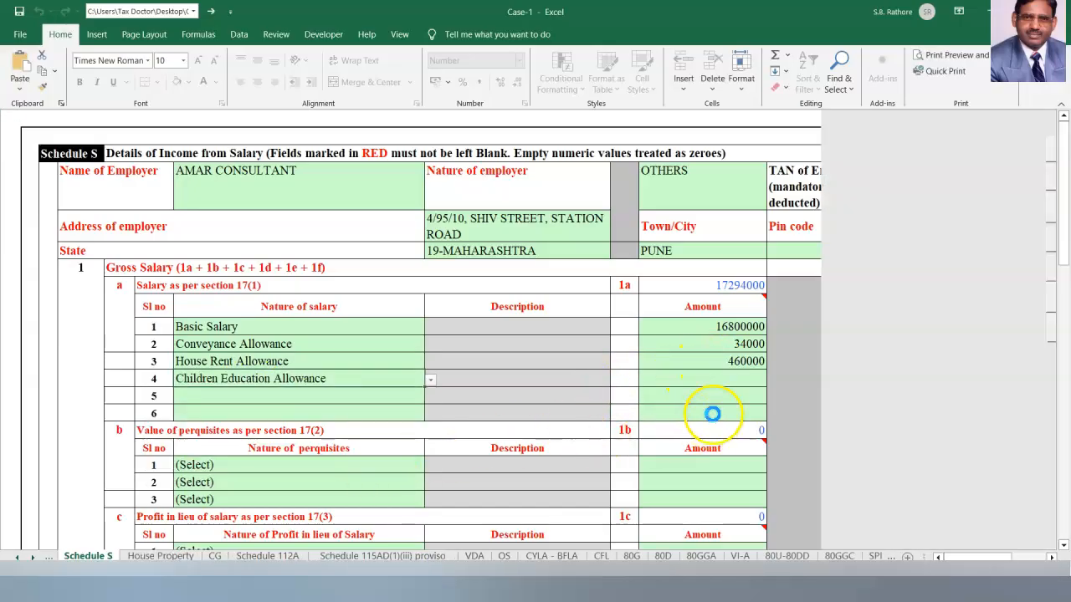
click(720, 378)
text(2400)
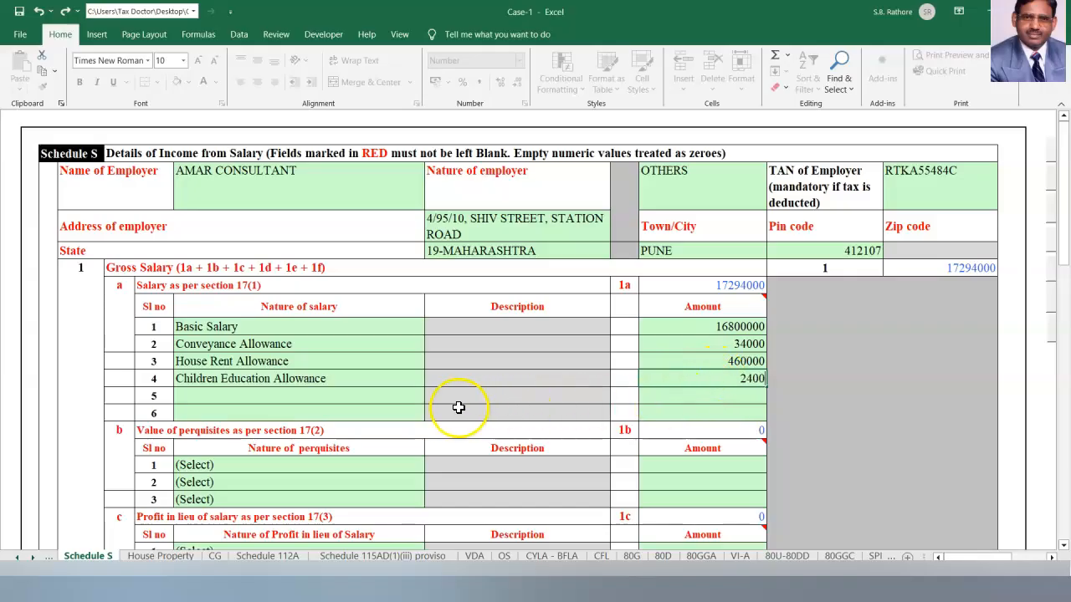
click(393, 396)
click(429, 397)
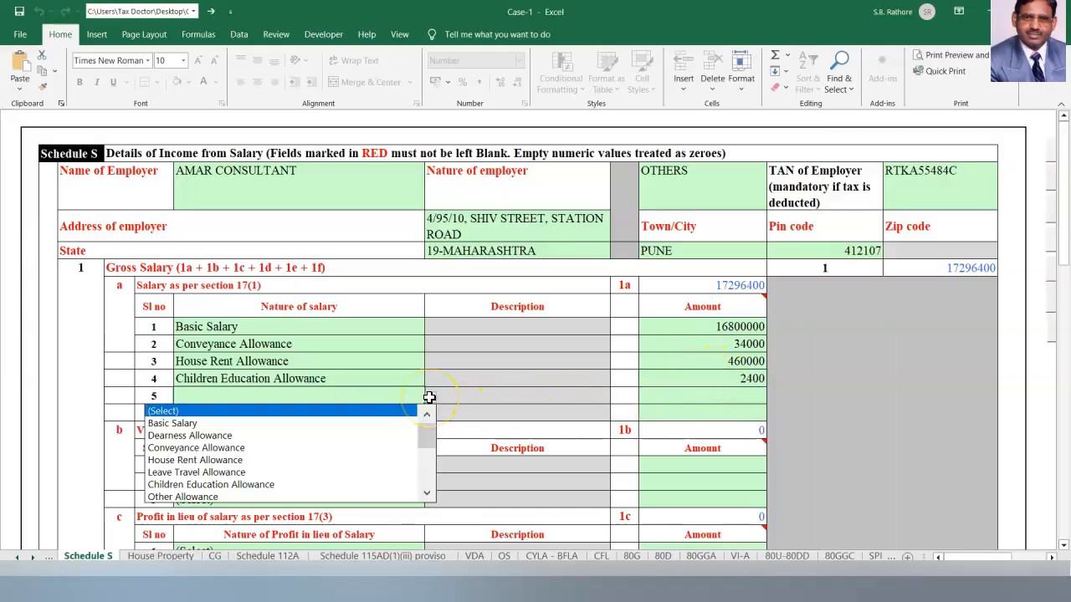
click(268, 496)
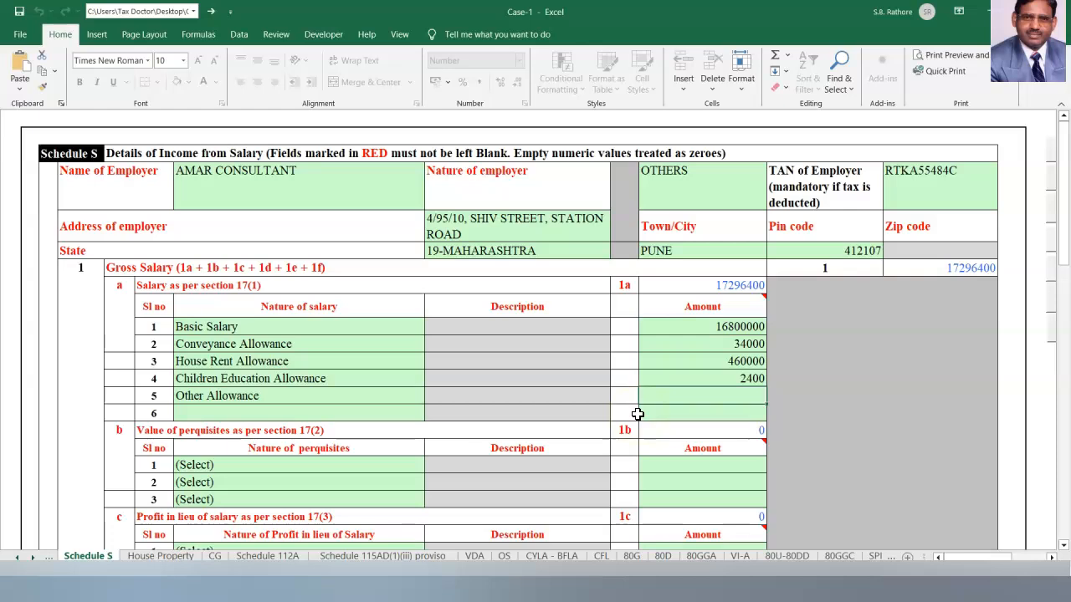
text(37200)
click(876, 425)
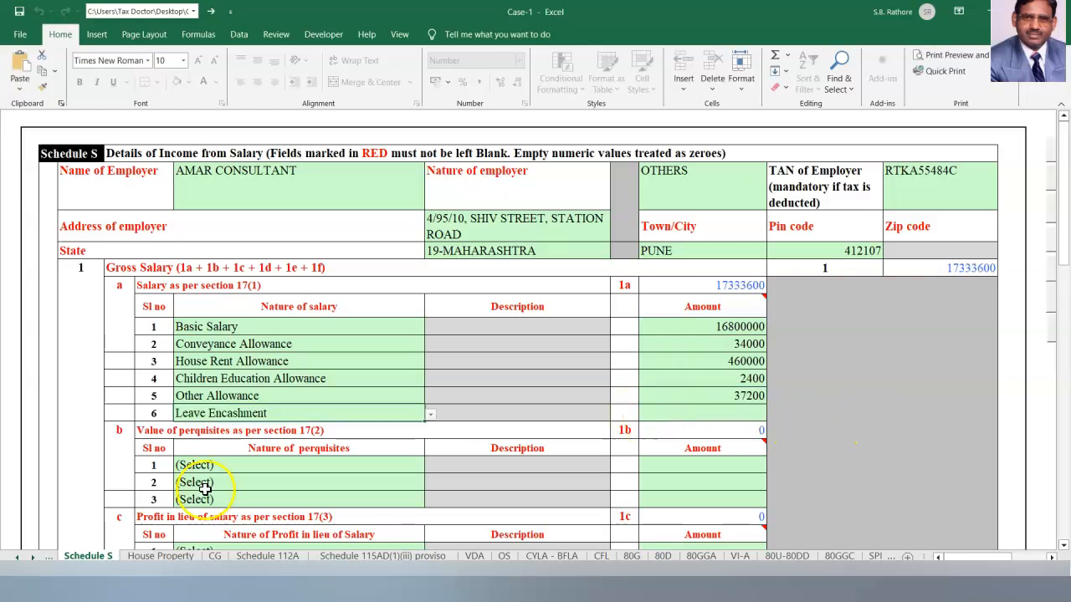
click(718, 461)
click(722, 411)
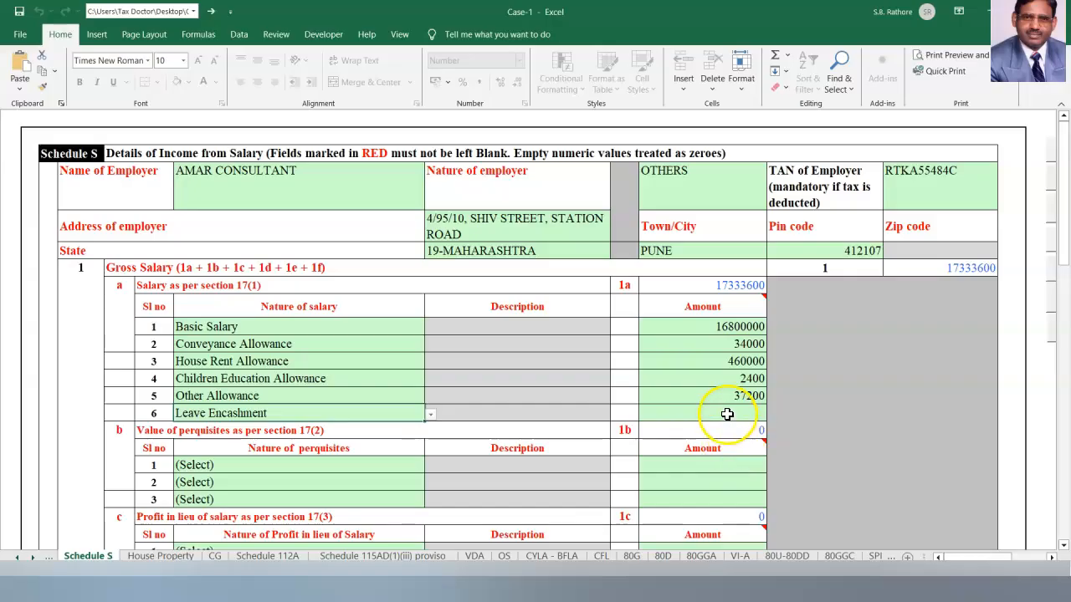
Add a Free or concessional travel perquisite of 58000.
click(760, 448)
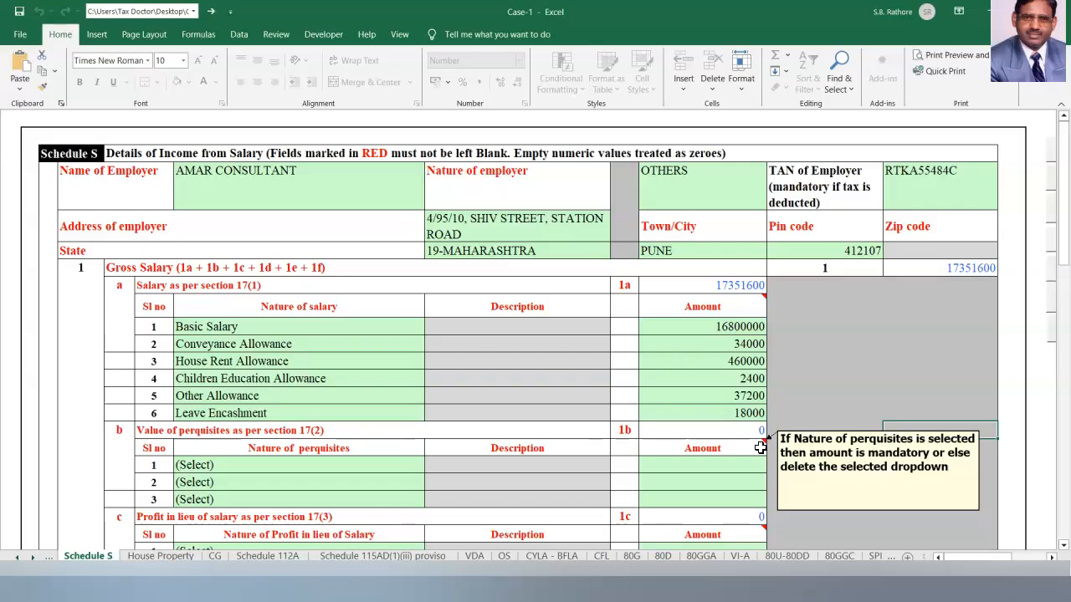
click(227, 464)
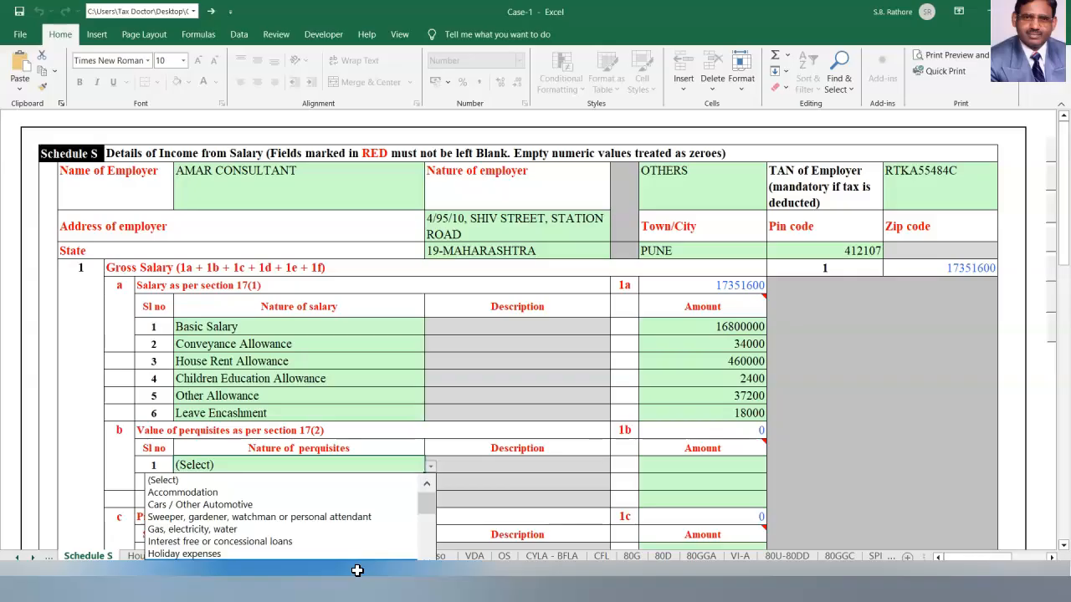
click(358, 570)
click(721, 466)
text(58000)
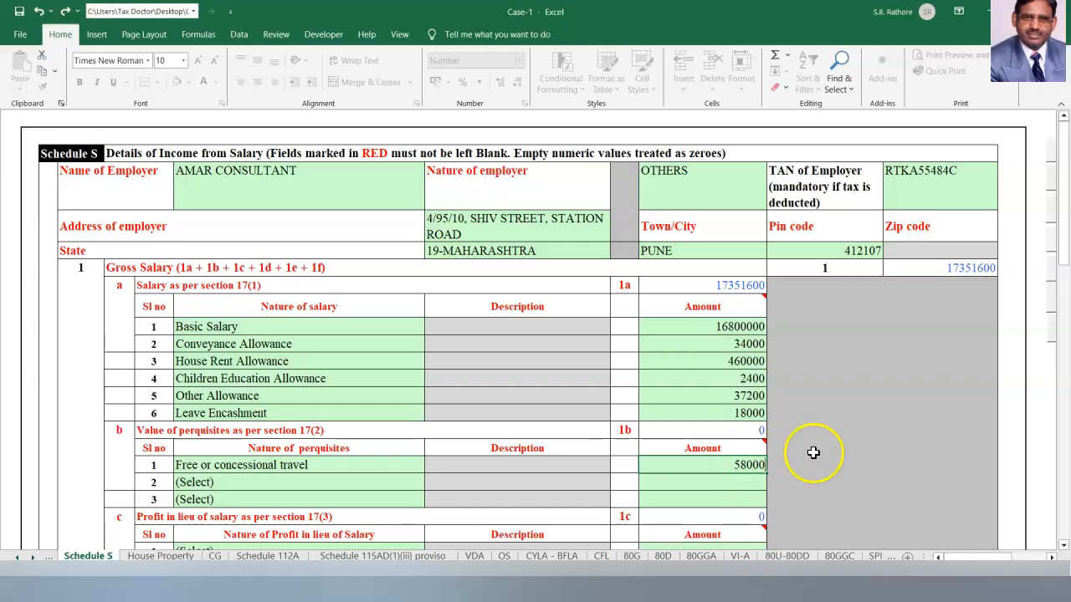
click(876, 446)
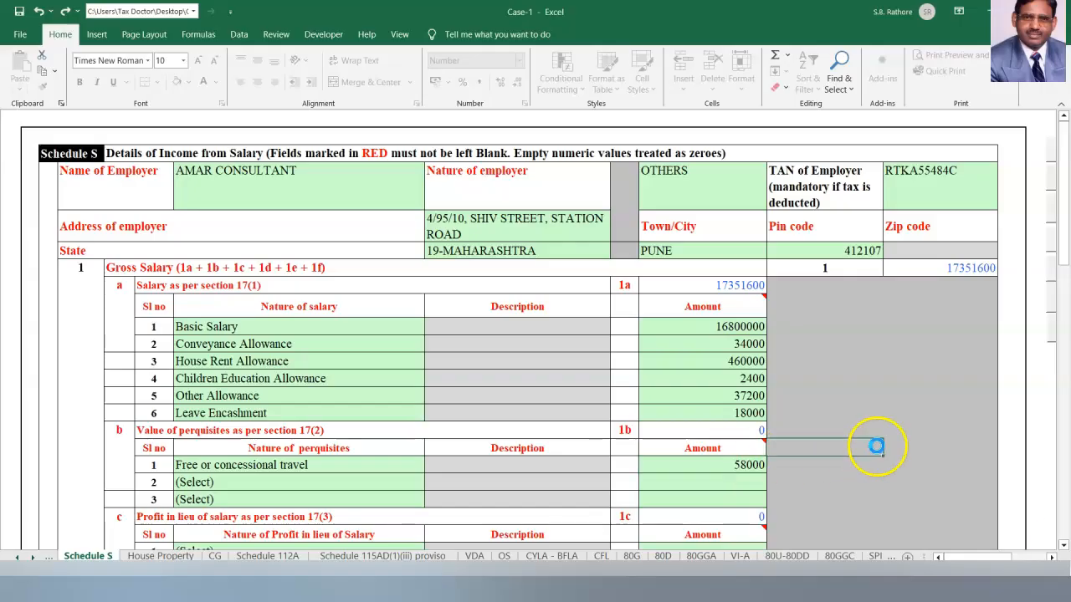
In section 3 row 1, choose Sec 10(14)(i) and enter 8000 as the exempt amount.
click(1062, 546)
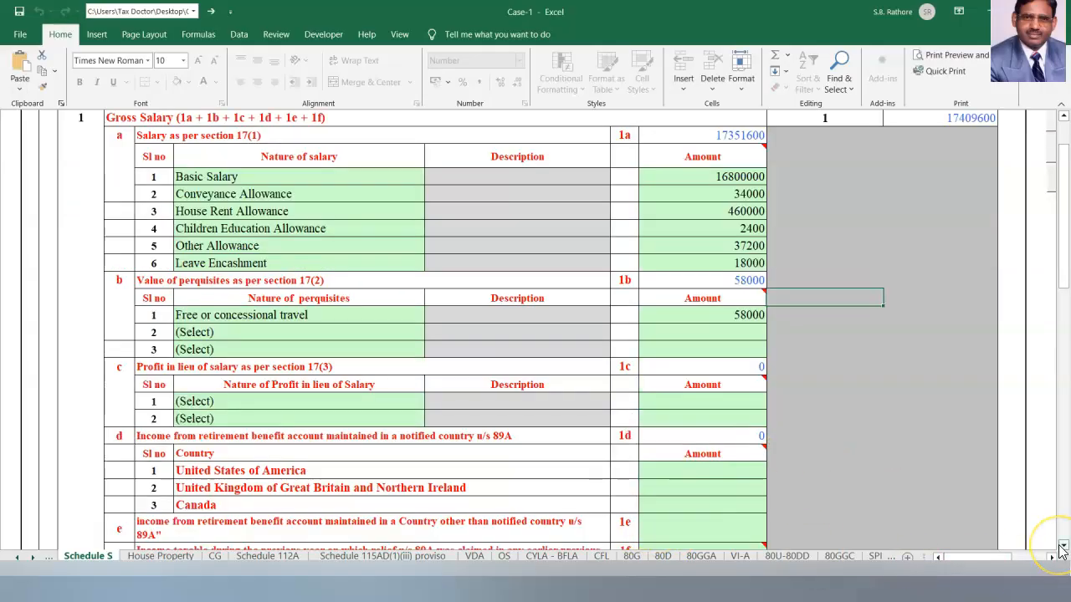
click(1061, 546)
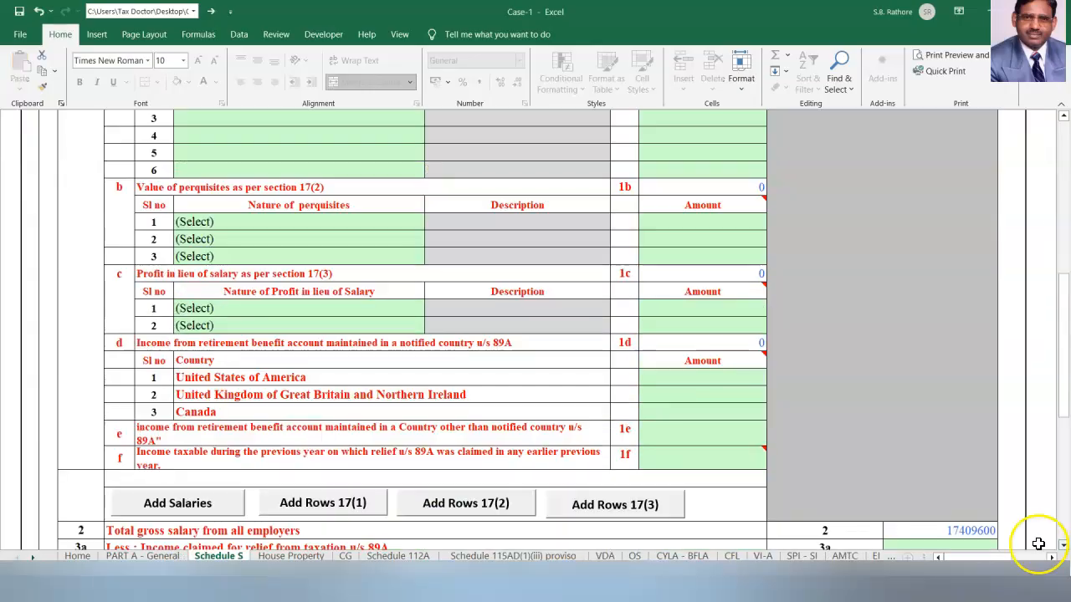
click(1063, 544)
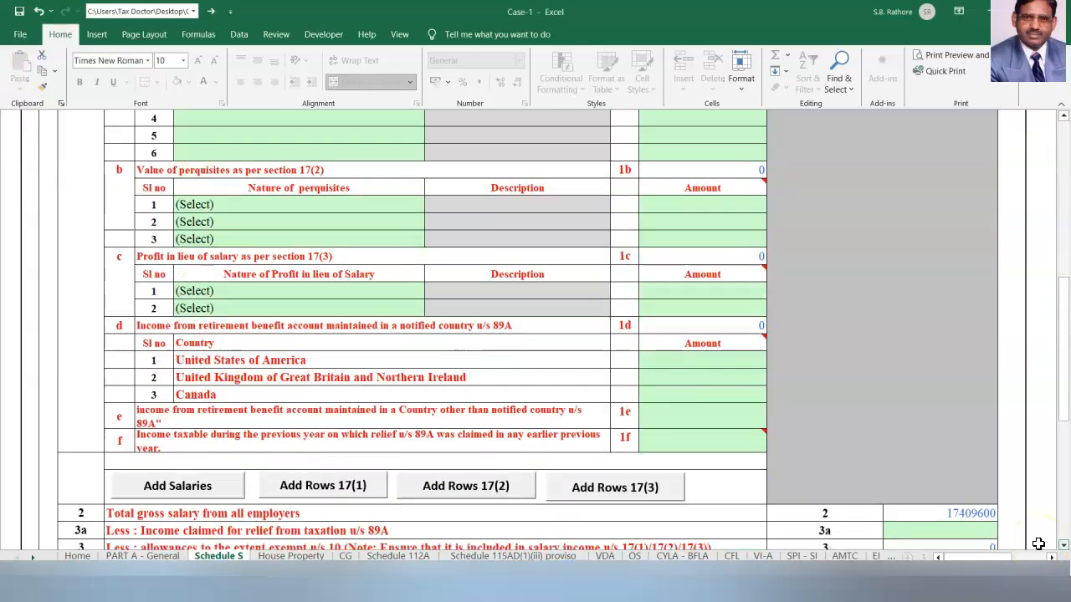
click(1062, 544)
click(1063, 545)
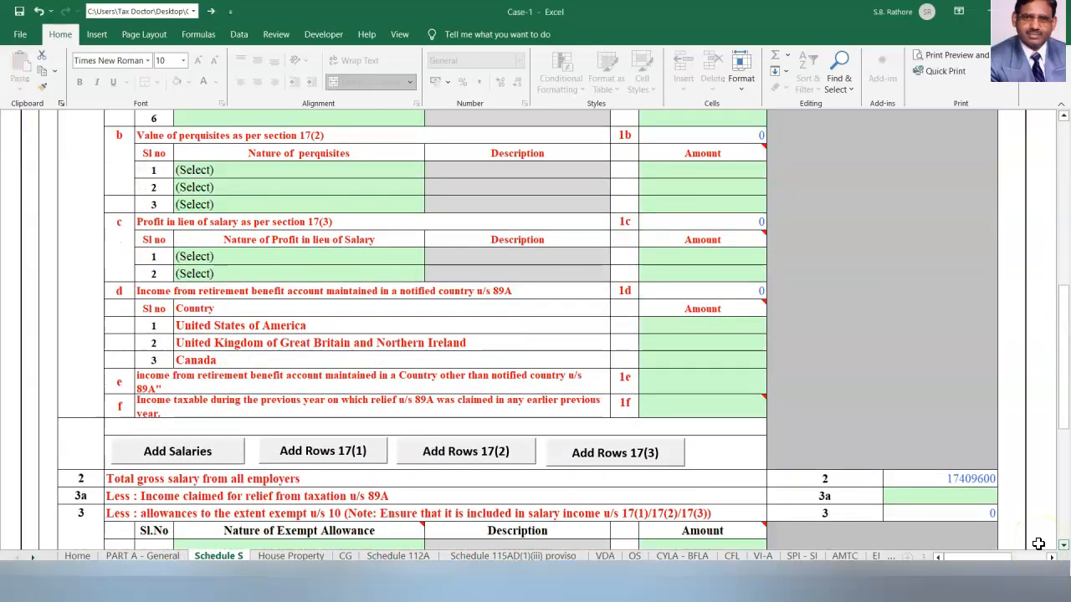
click(1063, 544)
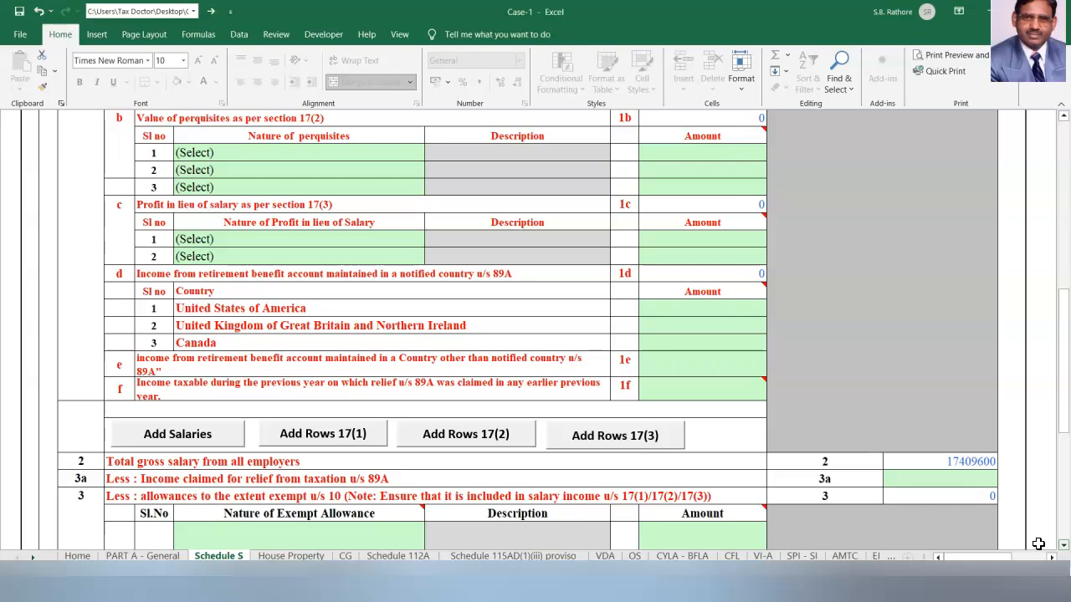
scroll(1038, 544, down, 4)
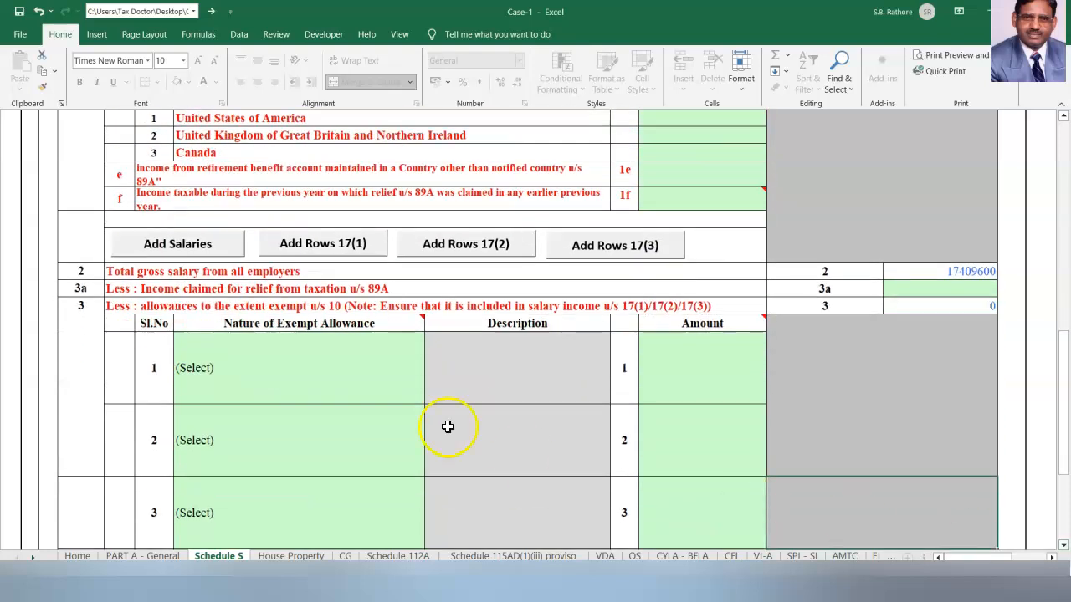
click(298, 369)
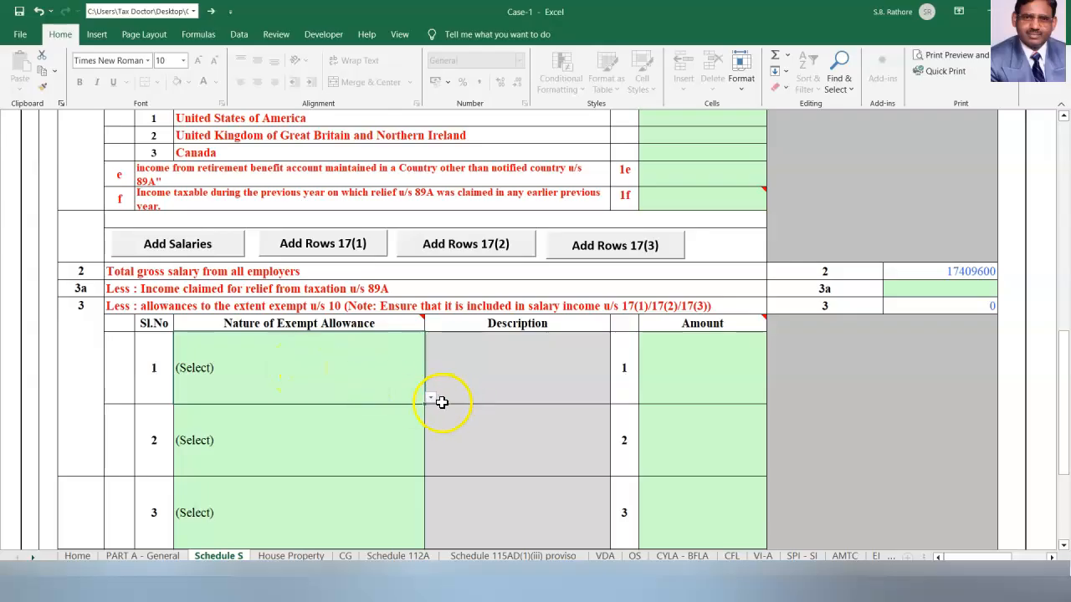
click(536, 444)
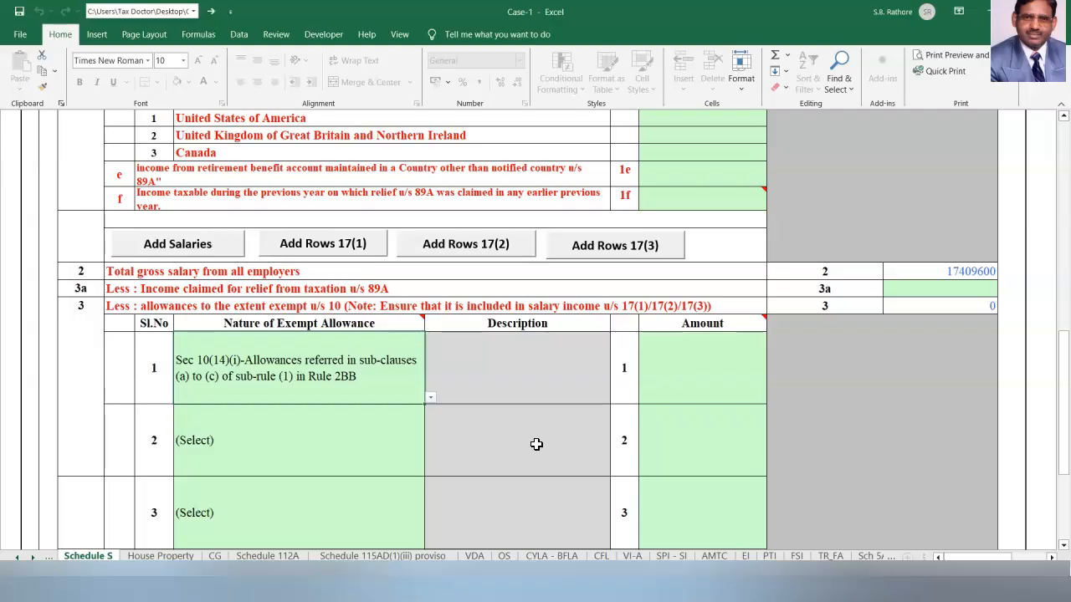
click(707, 367)
text(800)
click(887, 428)
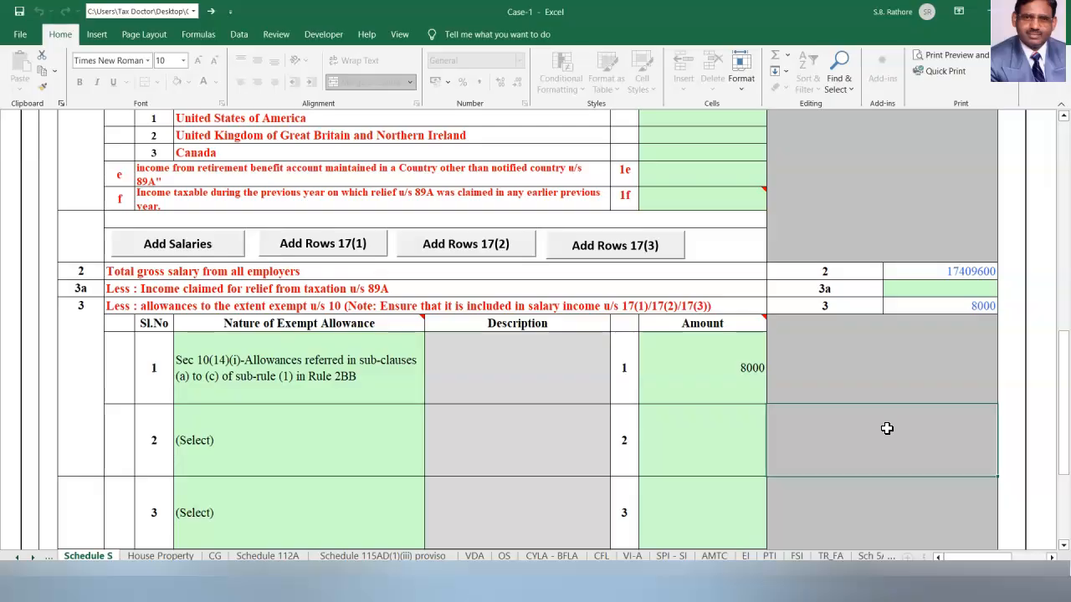
scroll(887, 428, down, 5)
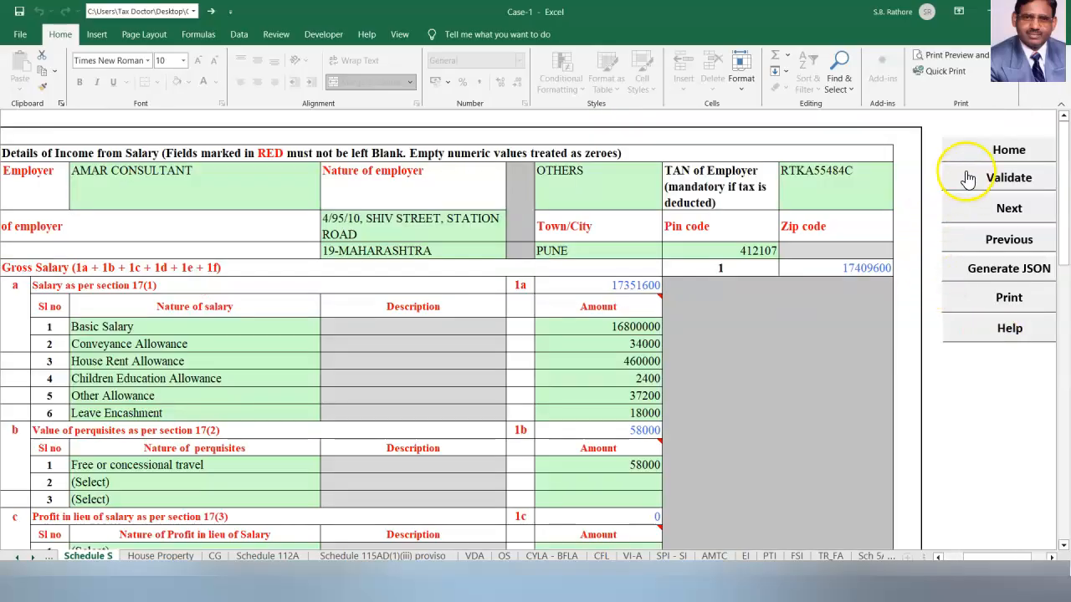
Validate Schedule S, then review House Property's state and owner entries without changing them.
click(968, 178)
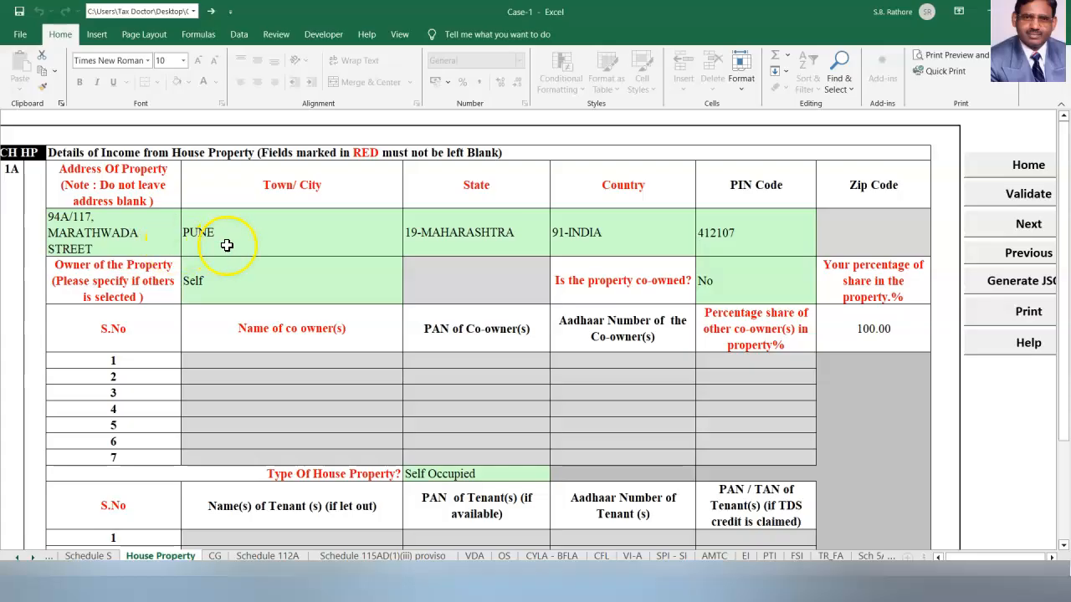
click(515, 236)
click(557, 252)
click(558, 250)
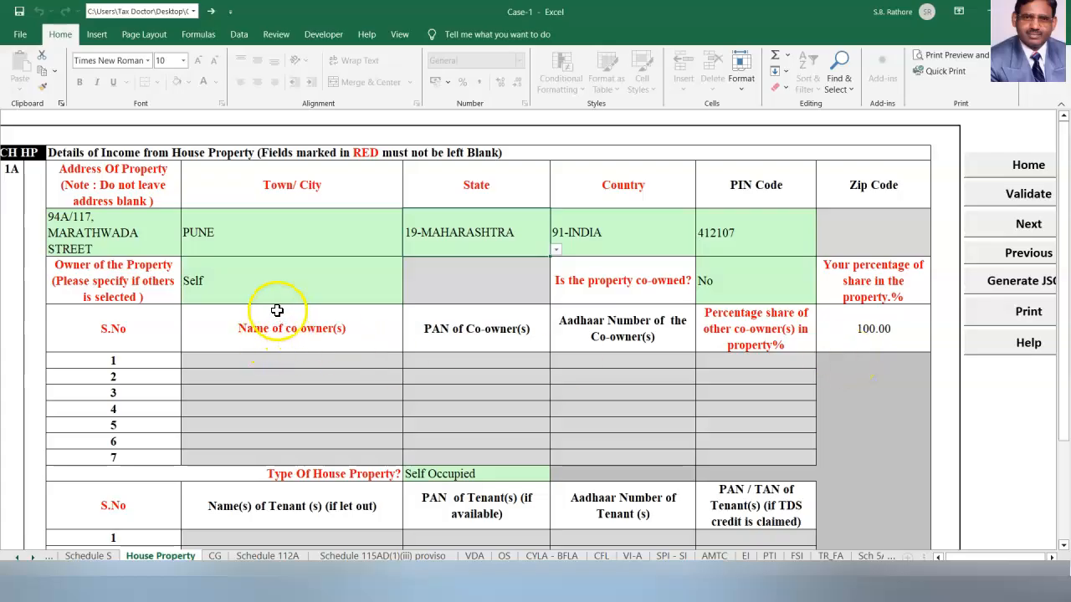
click(228, 286)
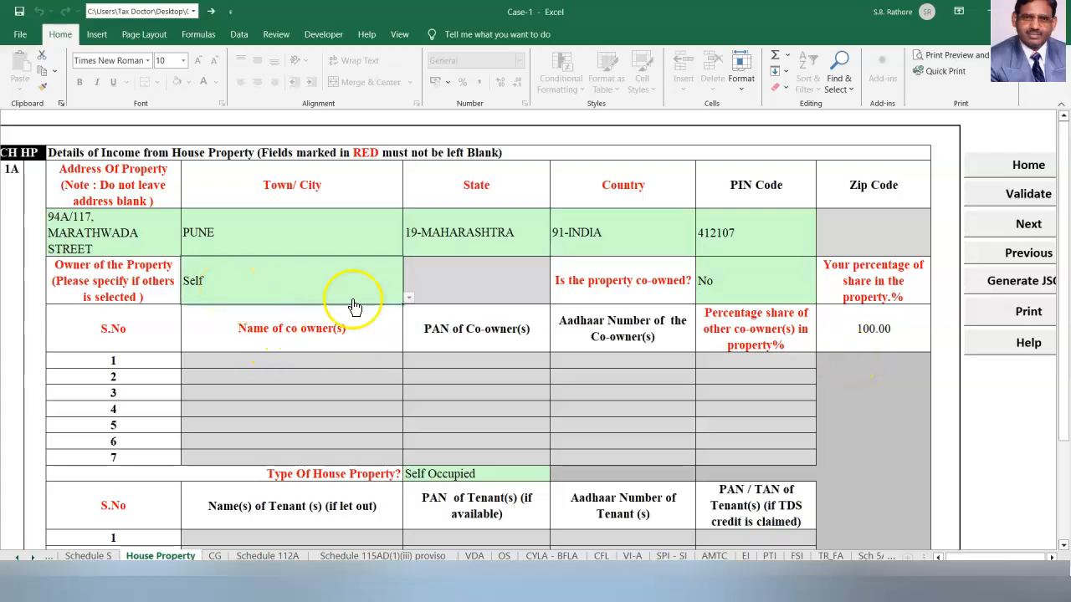
click(408, 297)
click(411, 295)
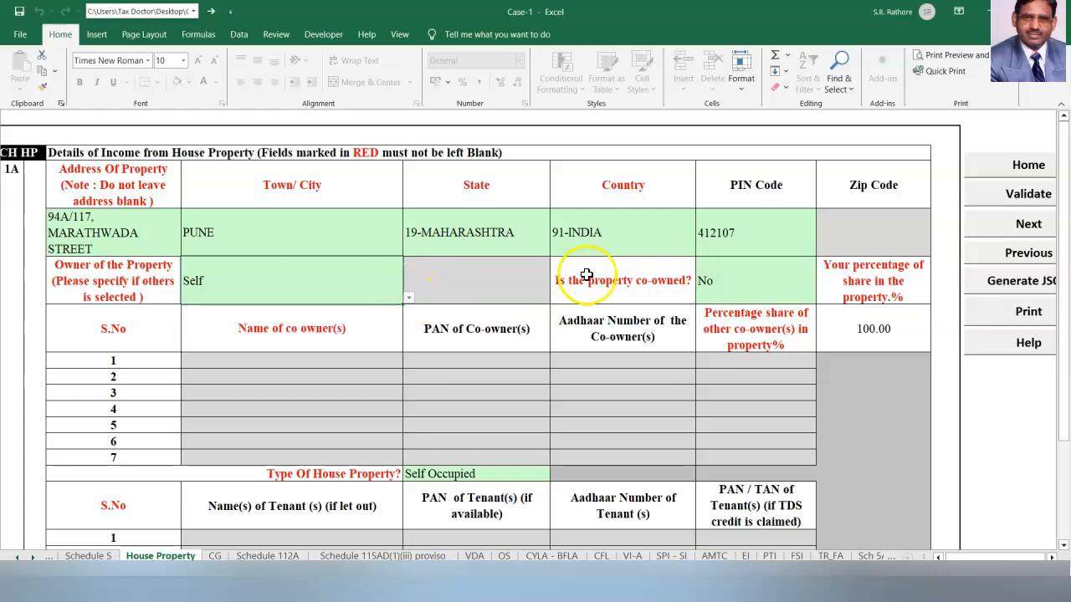
Keep the property marked as not co-owned and its type as Self Occupied.
click(764, 294)
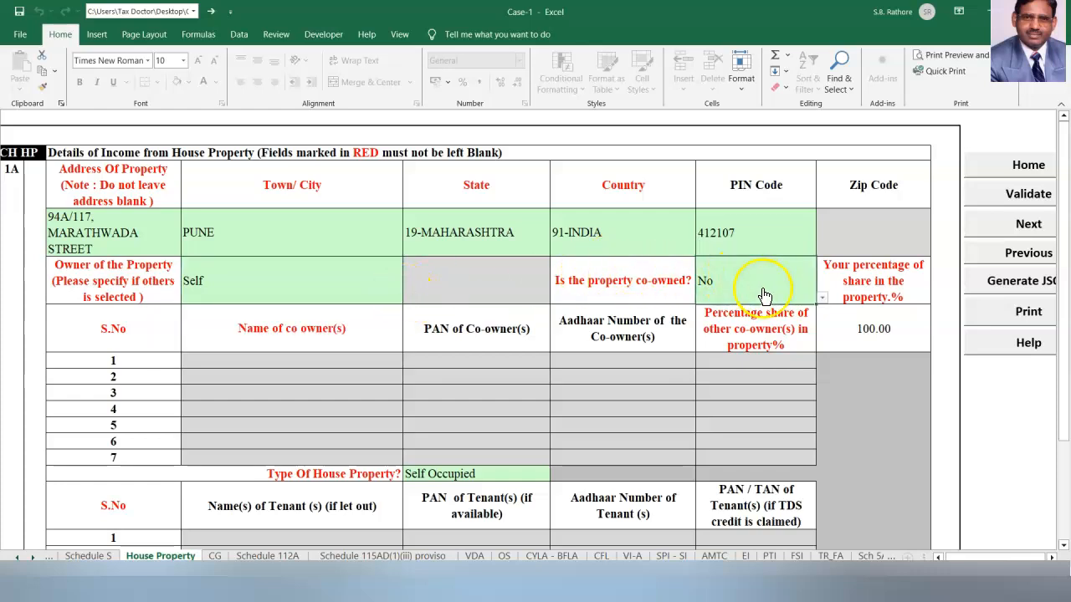
click(821, 298)
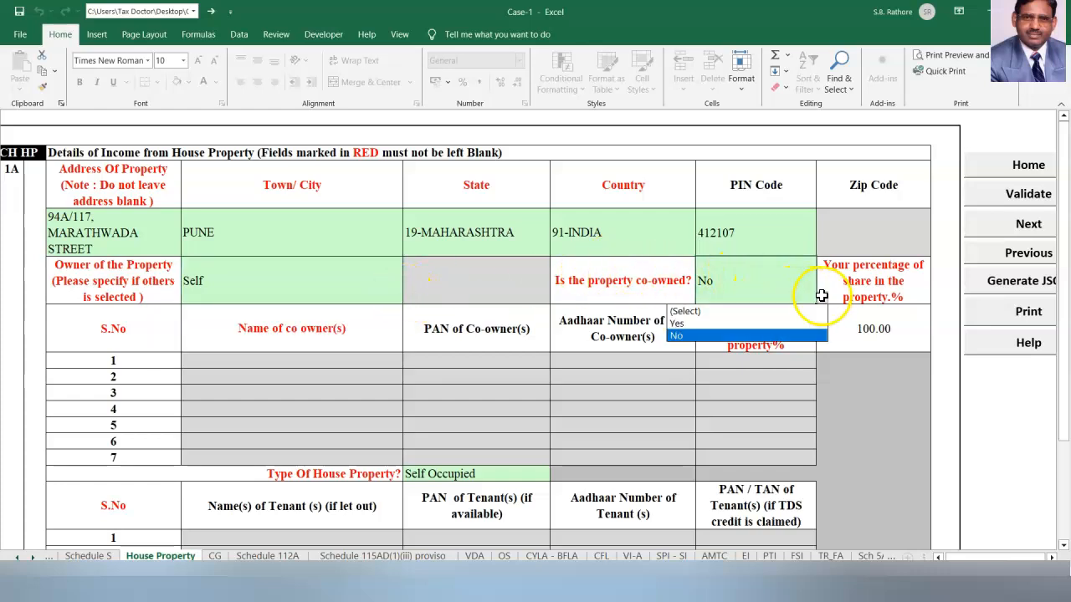
click(710, 335)
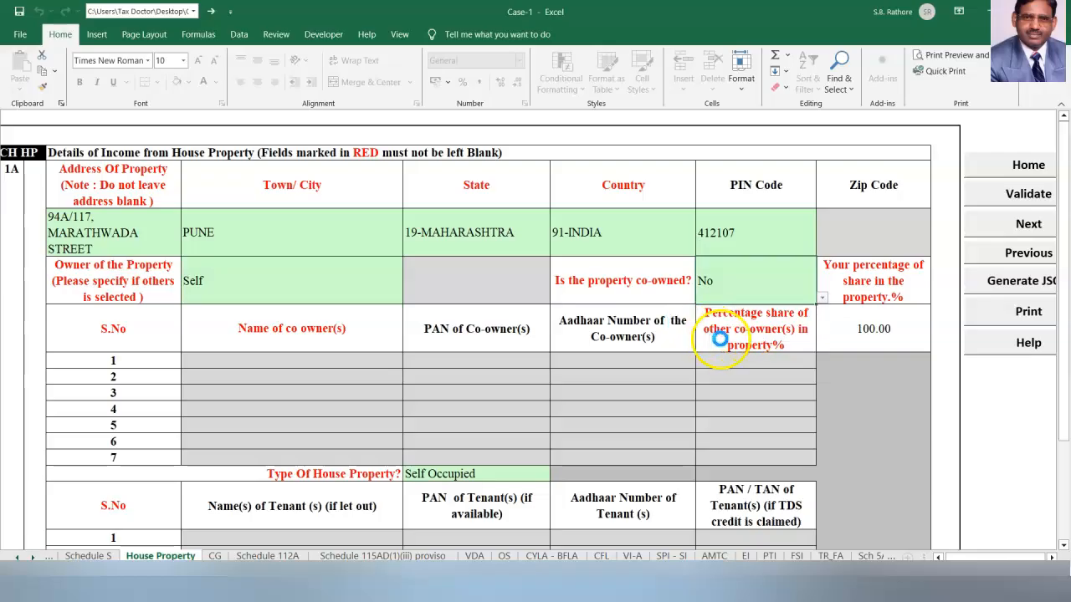
click(460, 477)
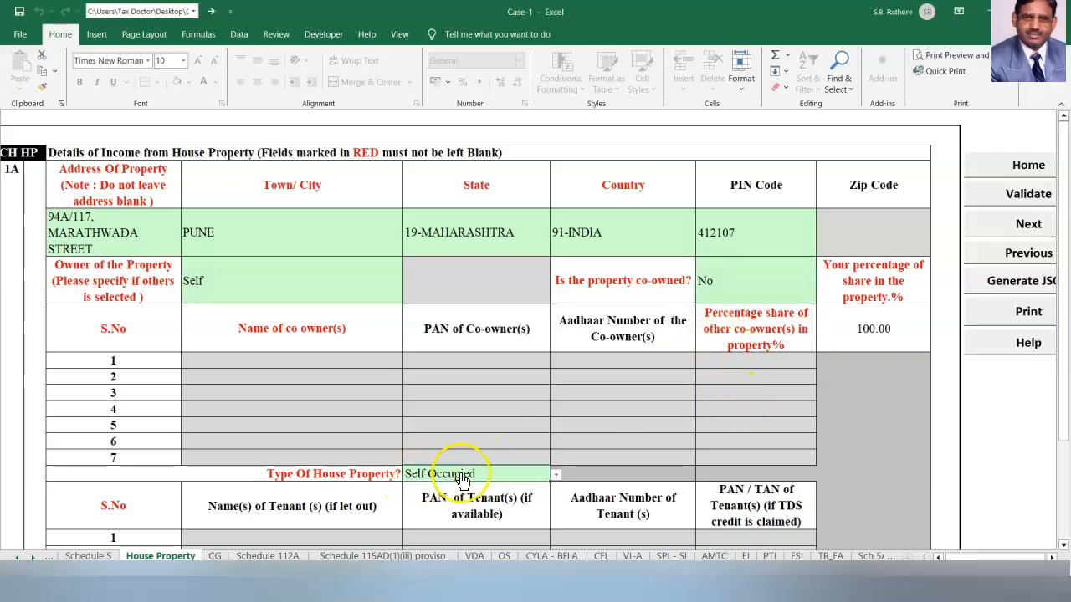
click(556, 475)
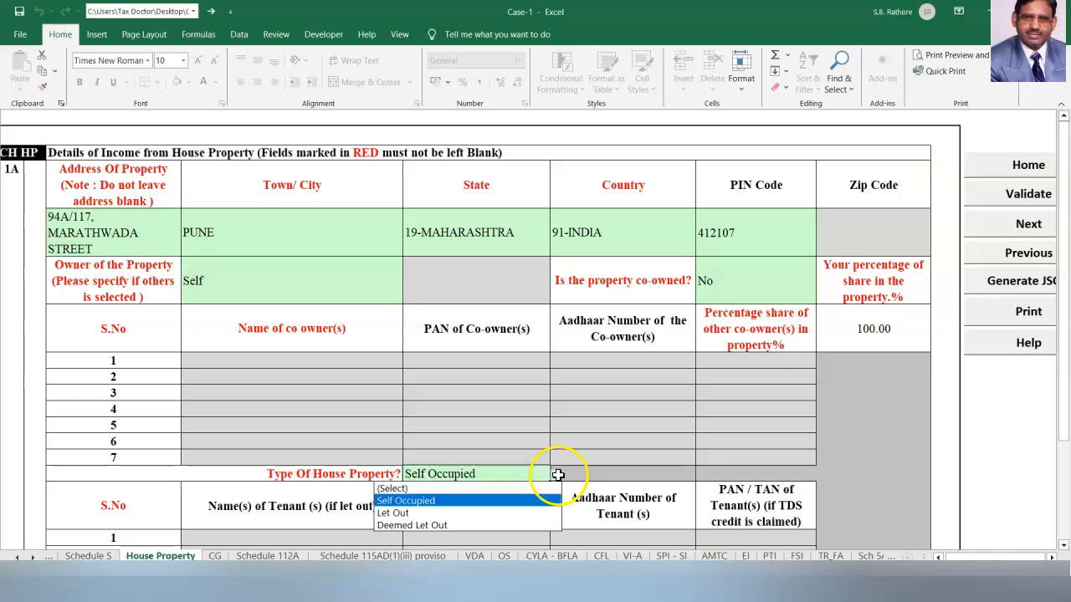
click(454, 501)
scroll(1024, 426, down, 7)
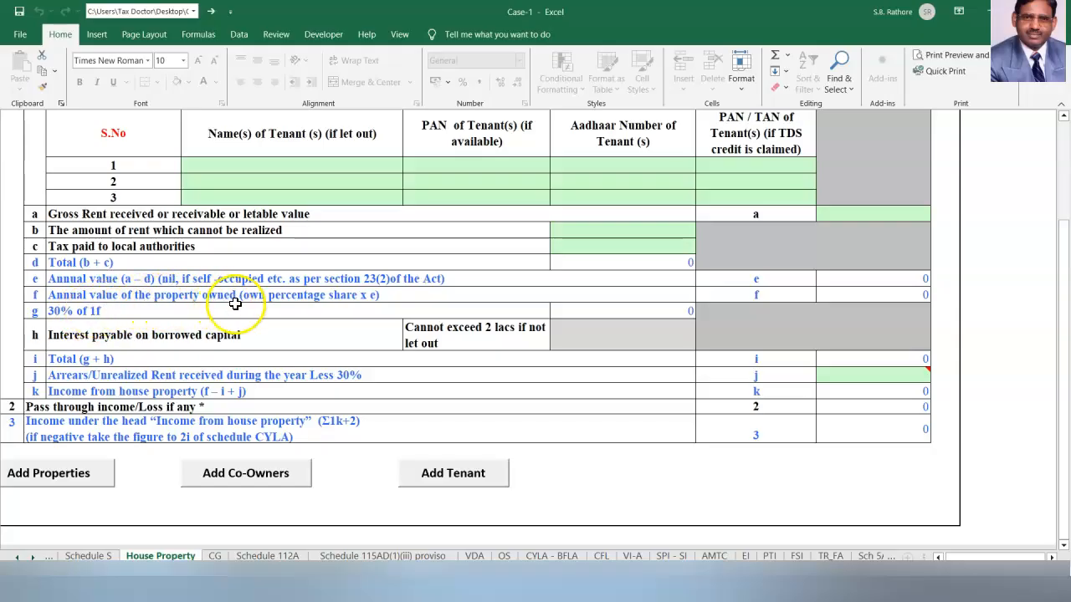
scroll(235, 304, up, 8)
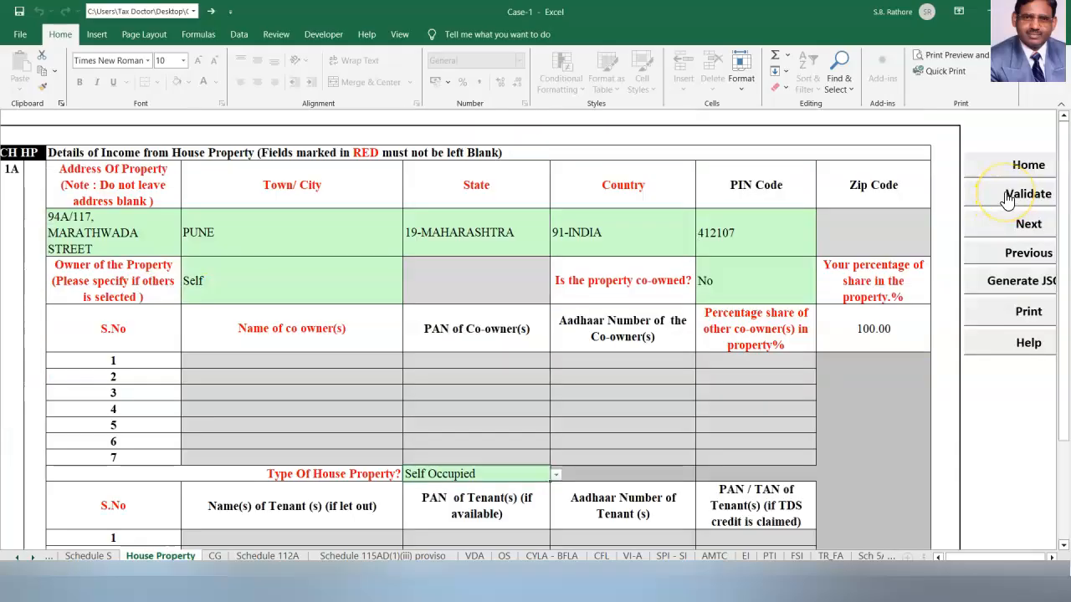
On the OS sheet, enter savings bank interest 37410 in 1bi and tax refund interest 9110 in 1biii.
click(505, 556)
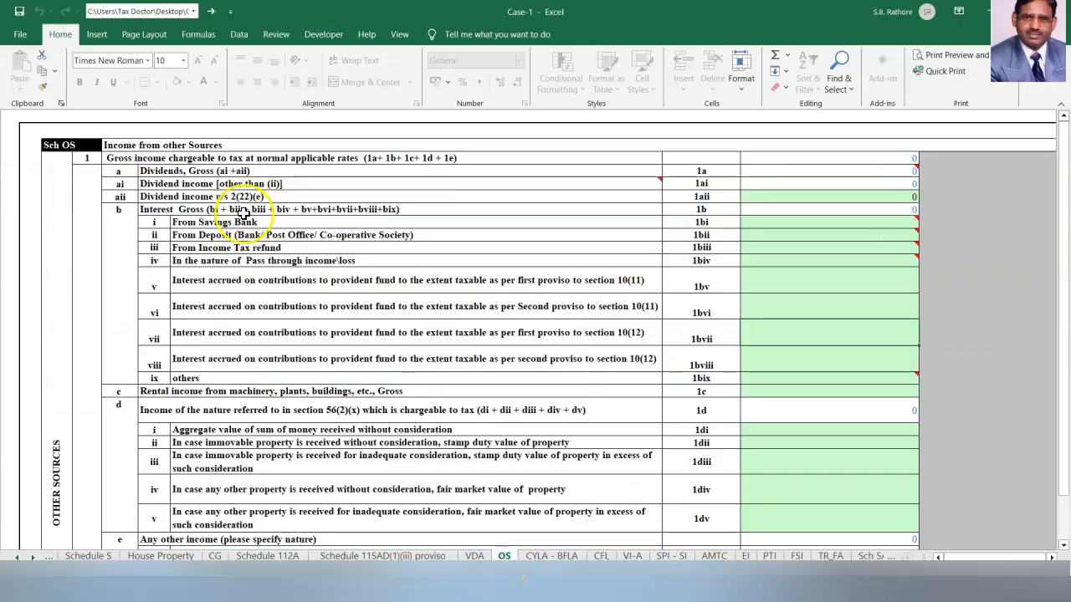
click(822, 226)
text(37410)
click(759, 327)
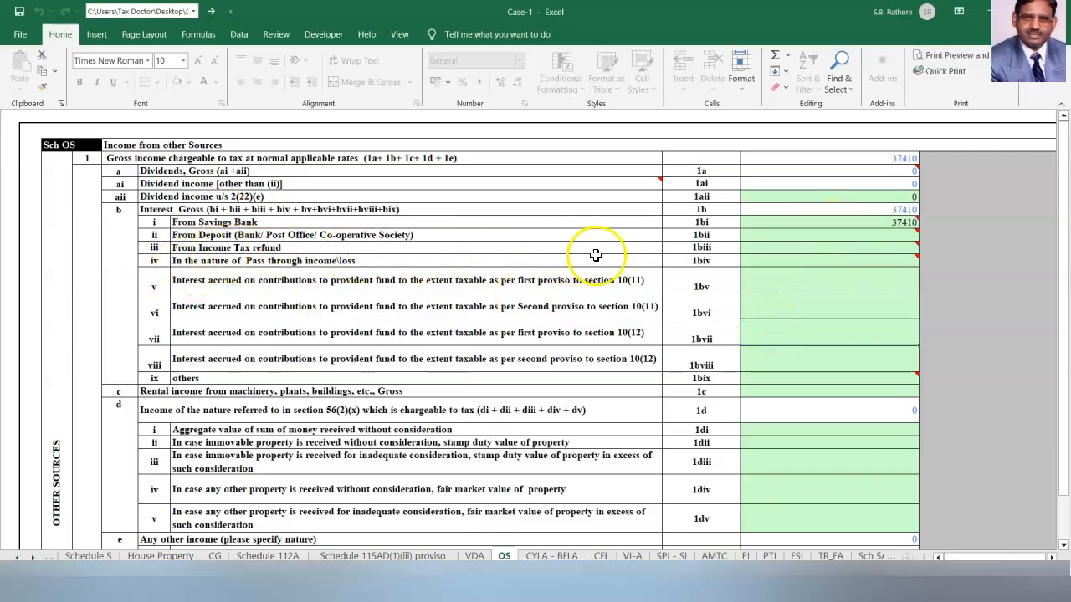
click(795, 250)
text(9110)
click(699, 336)
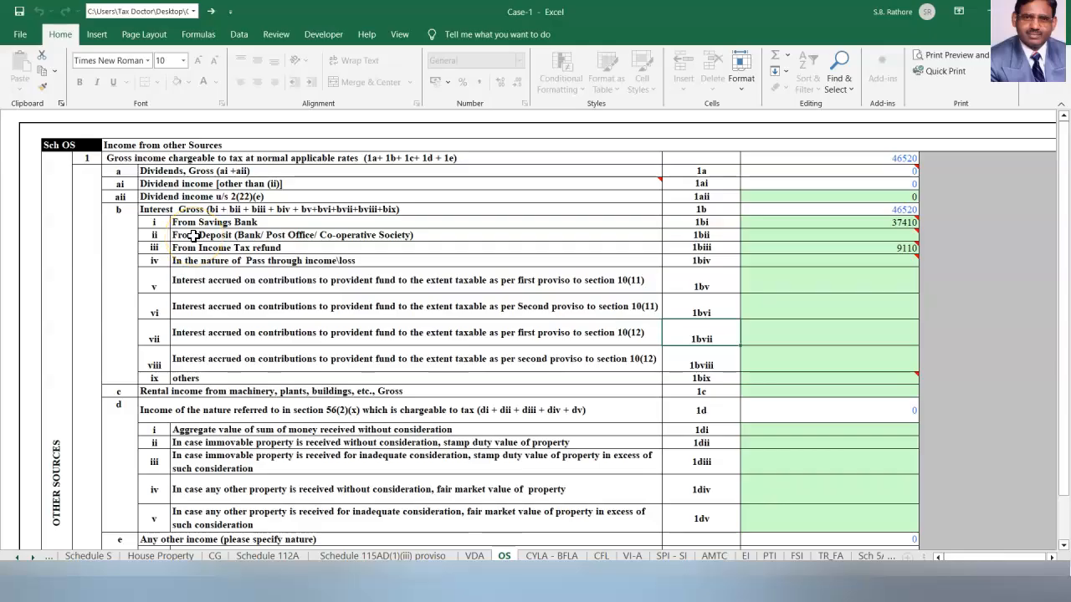
Enter deposit interest of 1000000 in 1bii.
click(886, 234)
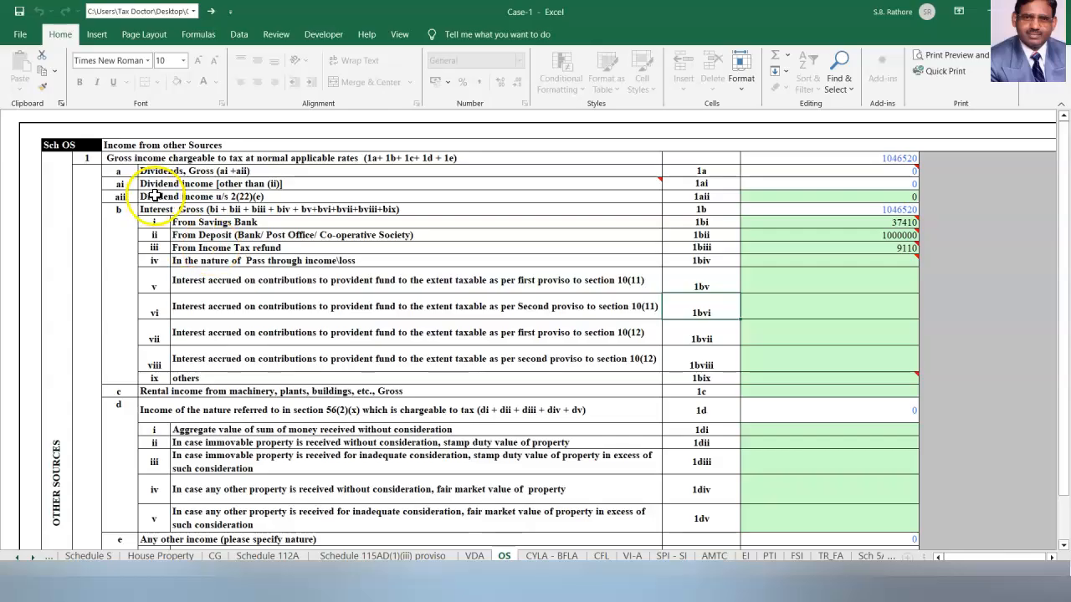
click(874, 192)
click(715, 308)
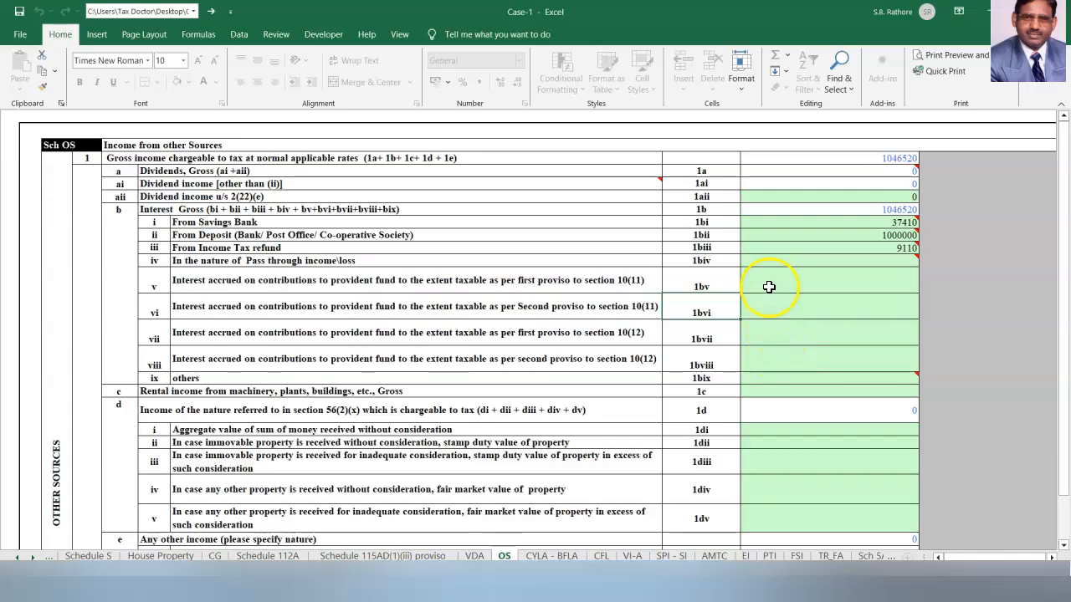
mouse_move(773, 253)
scroll(890, 403, right, 5)
Validate the OS sheet and accept the alert to continue to the IT sheet.
click(934, 181)
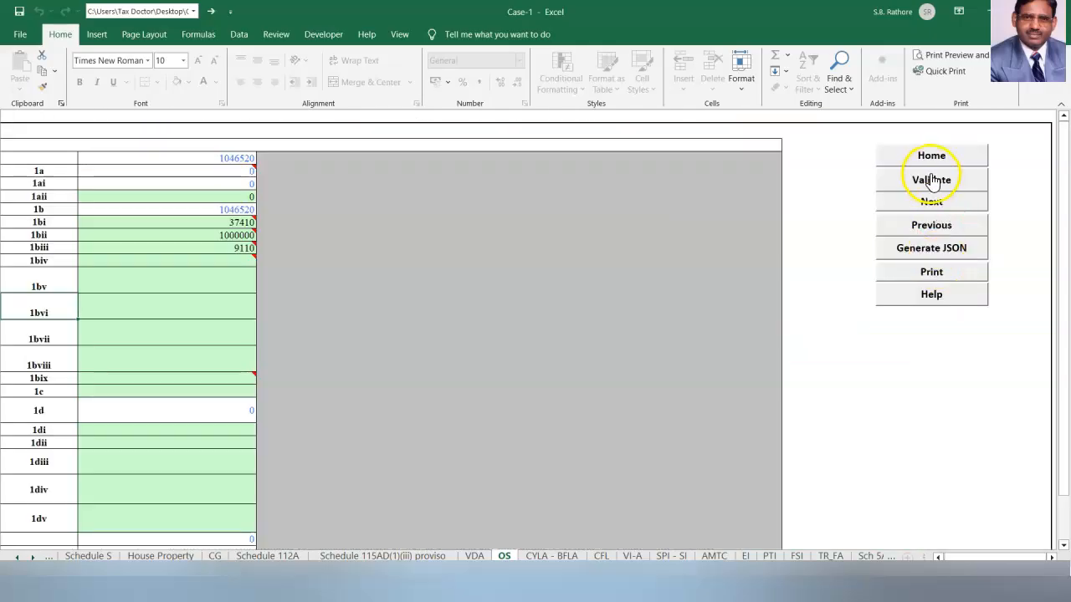
click(548, 330)
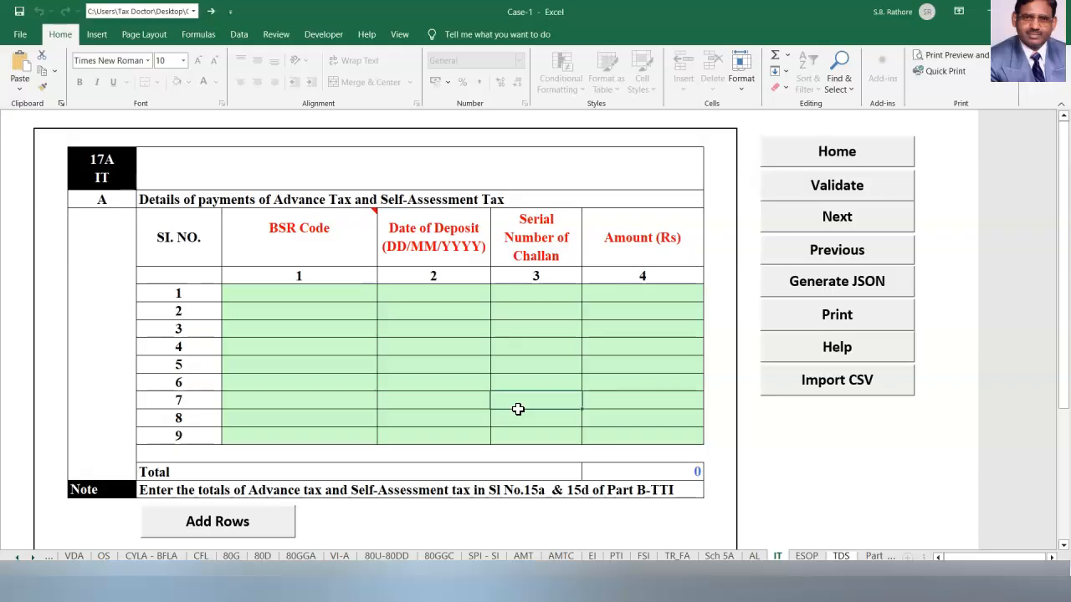
click(265, 293)
text(0005641)
click(436, 297)
text(12/09/)
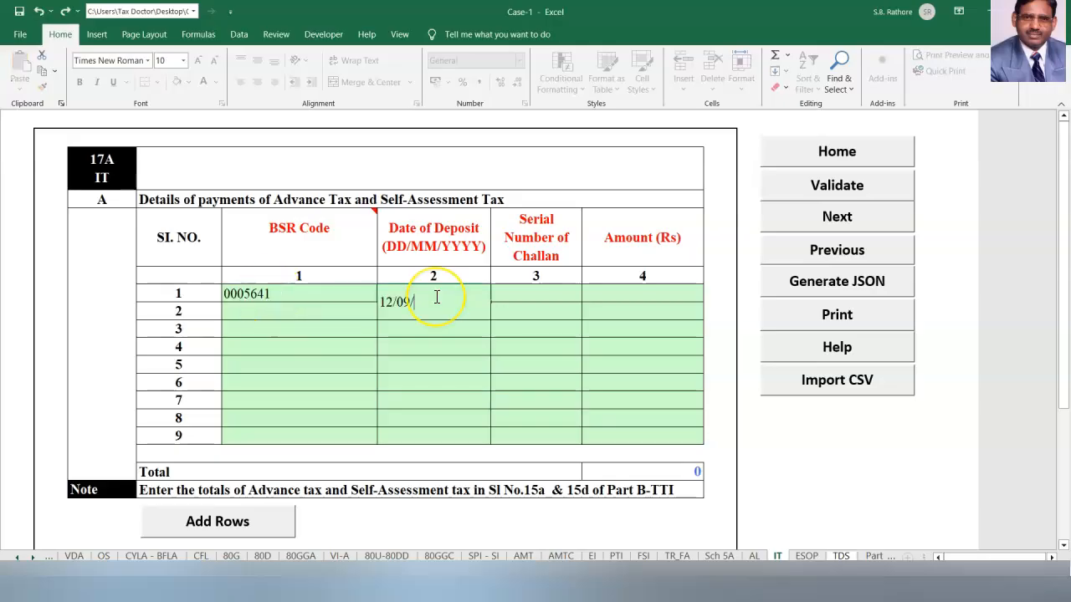
text(2023)
click(533, 300)
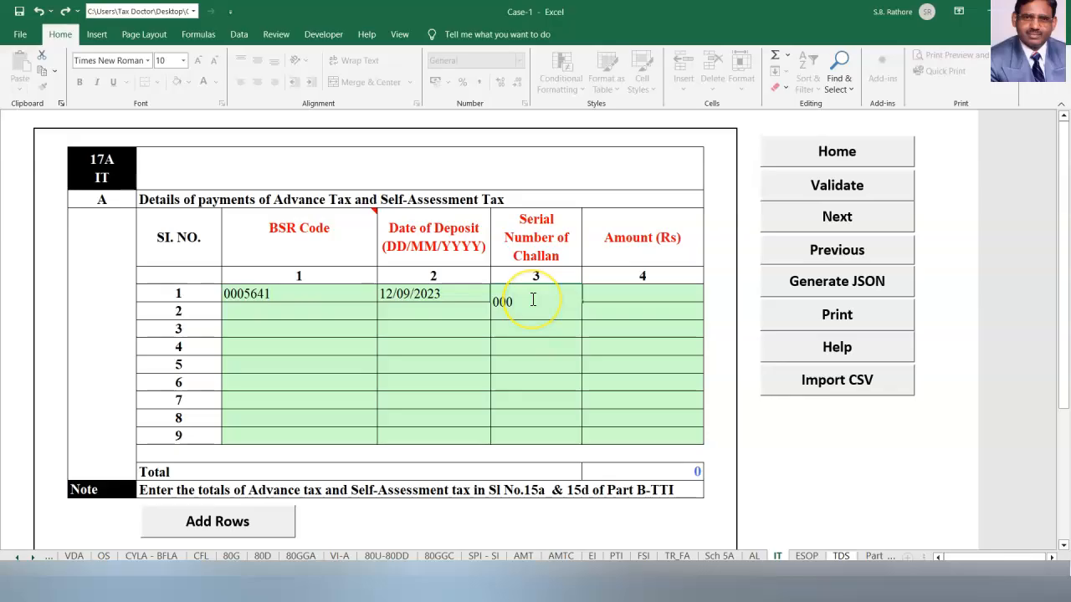
click(642, 293)
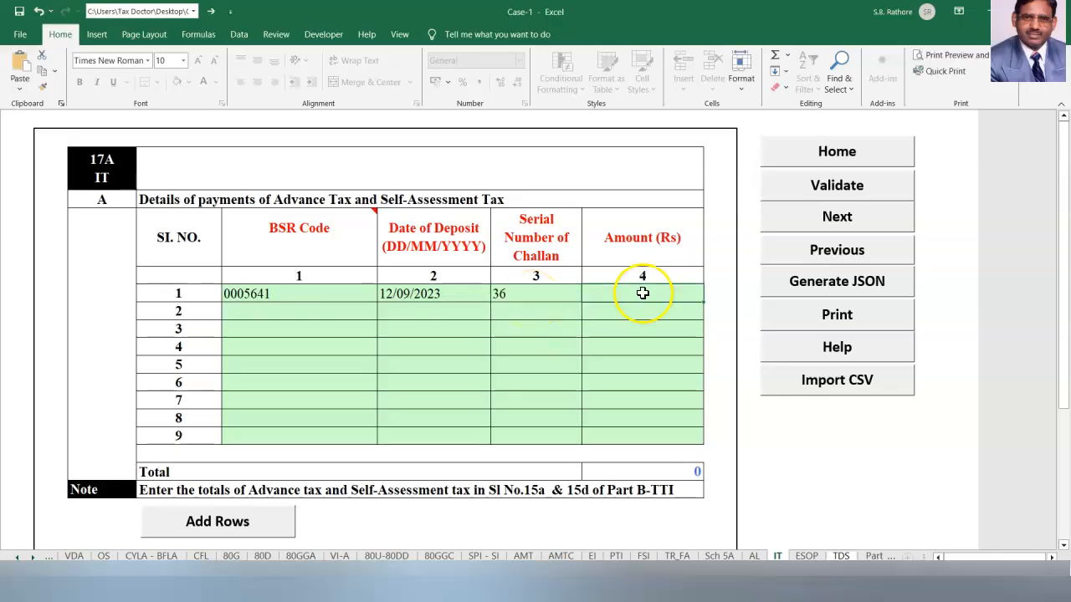
text(40000)
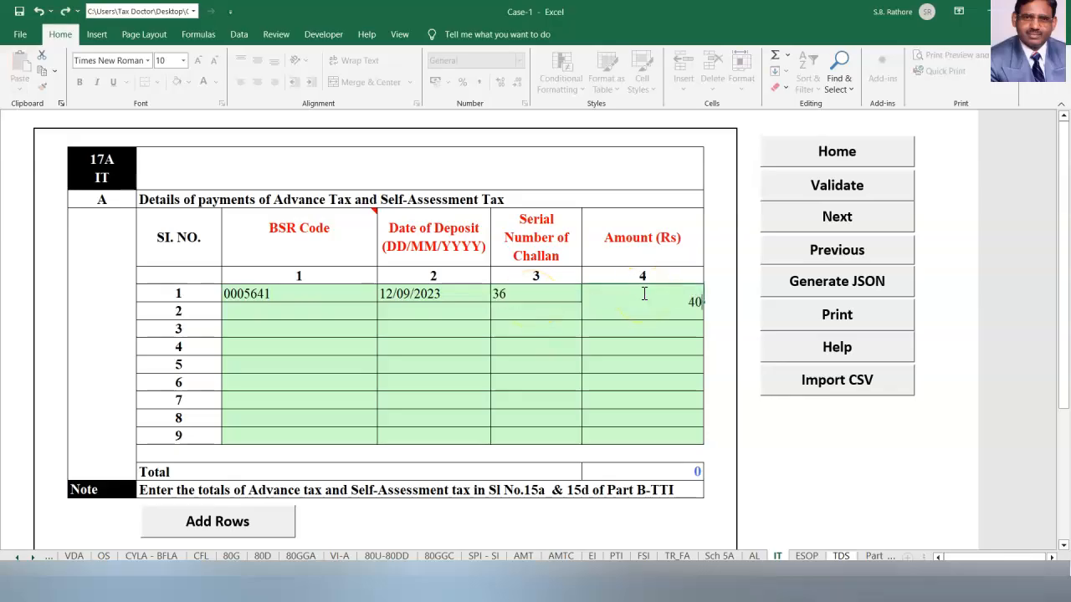
click(265, 312)
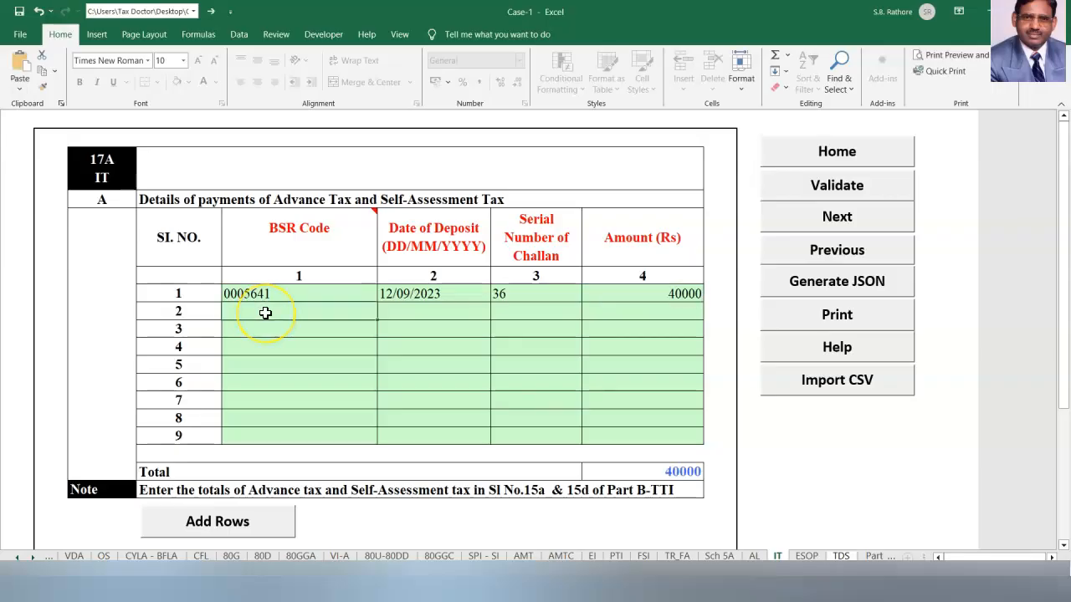
text(0005641)
click(397, 310)
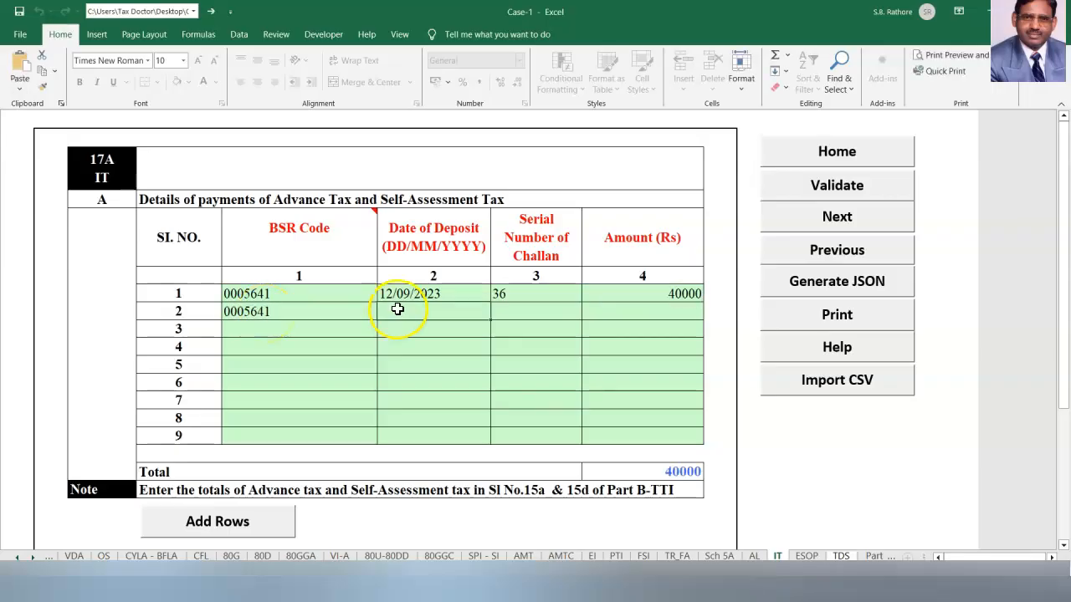
text(30/04/2024)
click(400, 320)
click(417, 400)
click(523, 311)
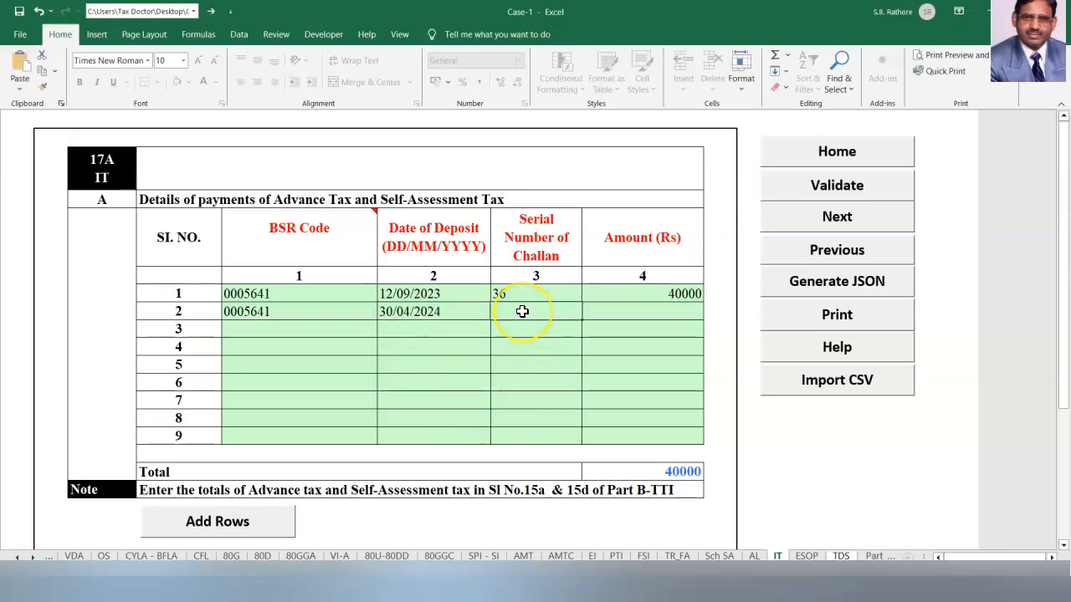
click(636, 312)
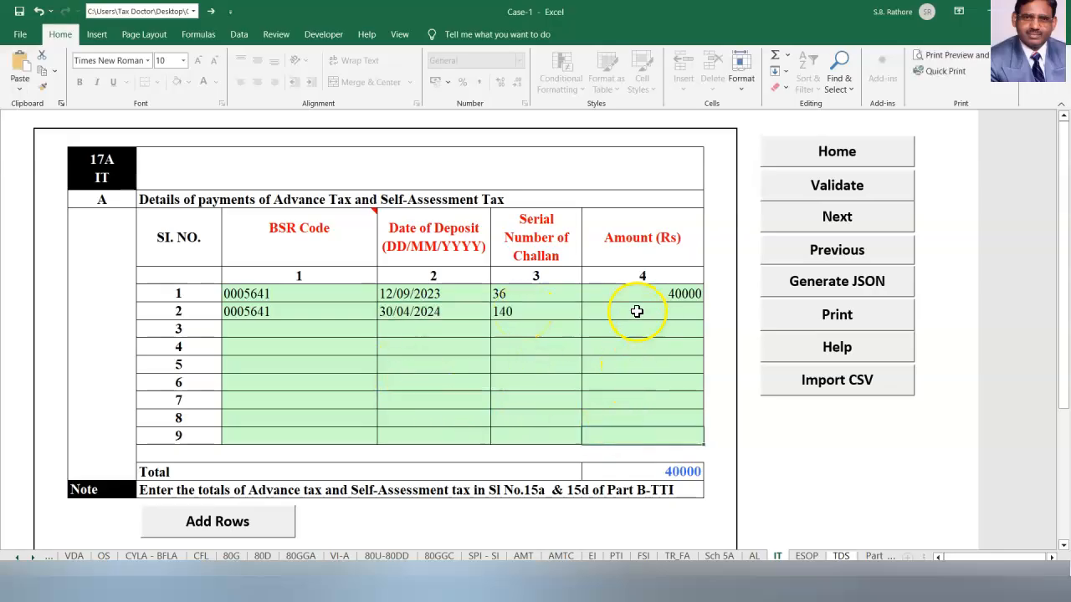
text(106000)
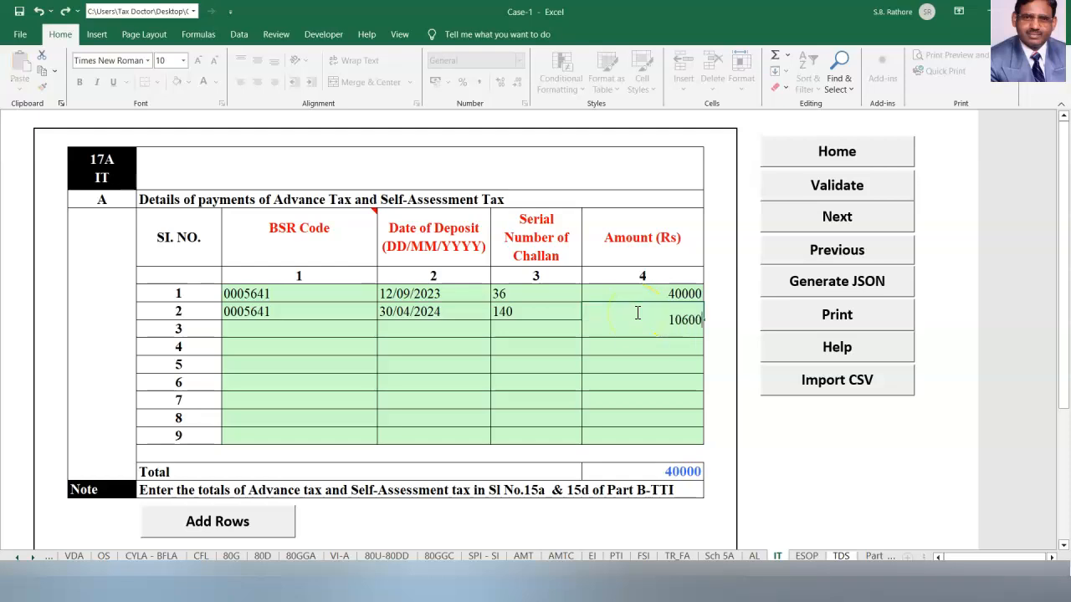
click(609, 395)
Validate the IT sheet, dismiss the alert and switch to the TDS sheet.
click(832, 186)
key(Return)
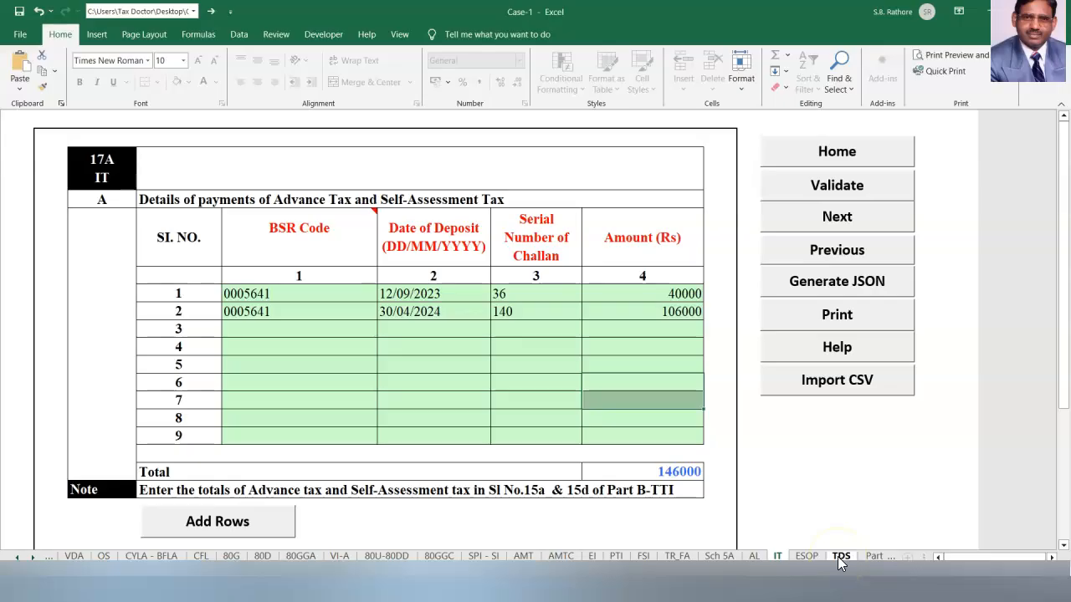
click(840, 557)
In TDS row 1, enter the employer's TAN and the name AMAR CONSULTANTS.
click(519, 333)
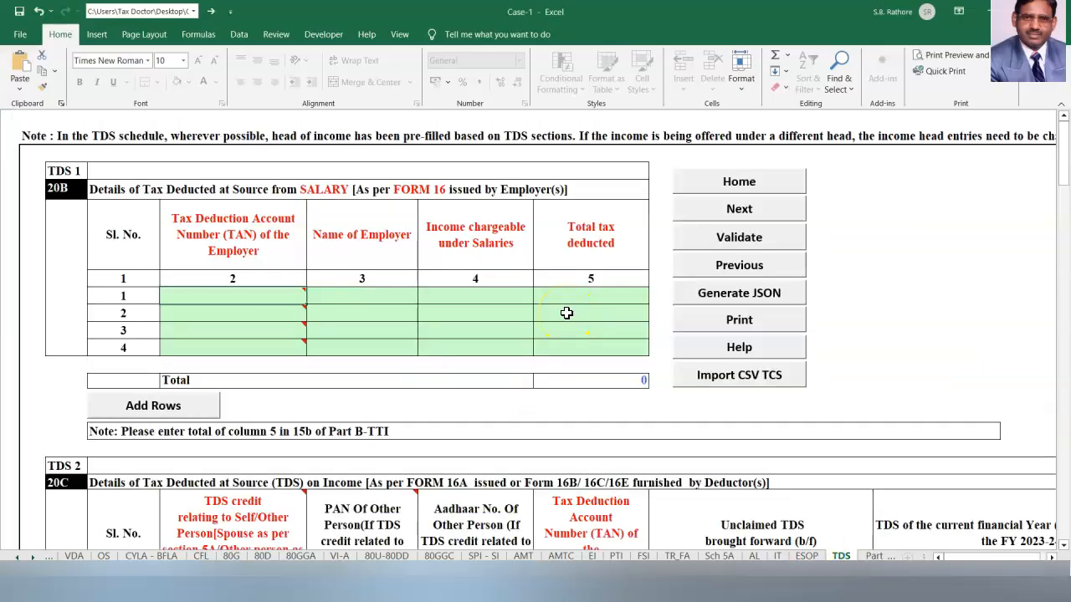
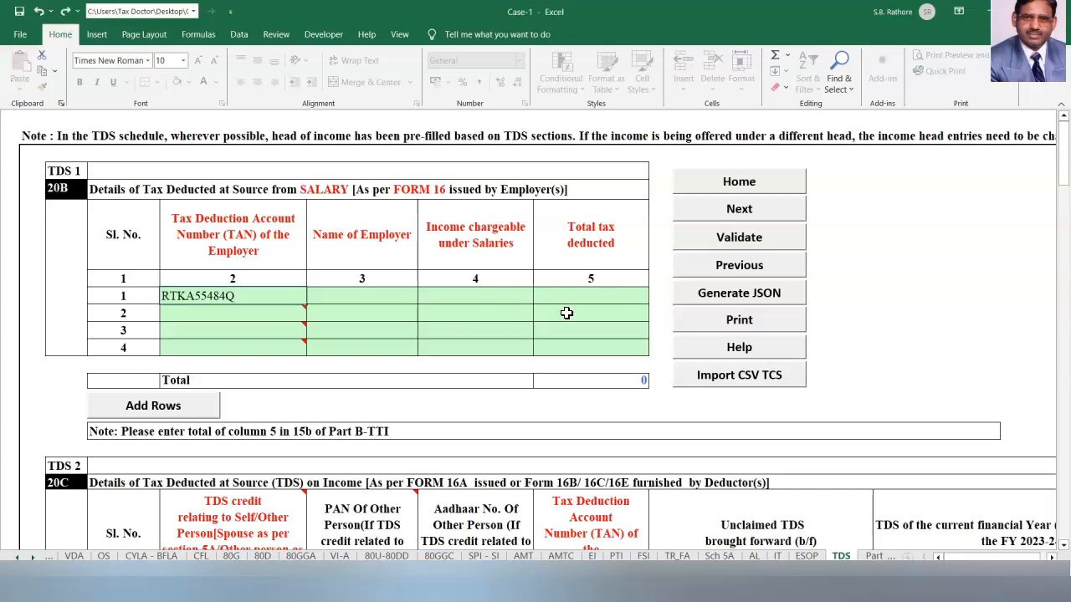
click(432, 305)
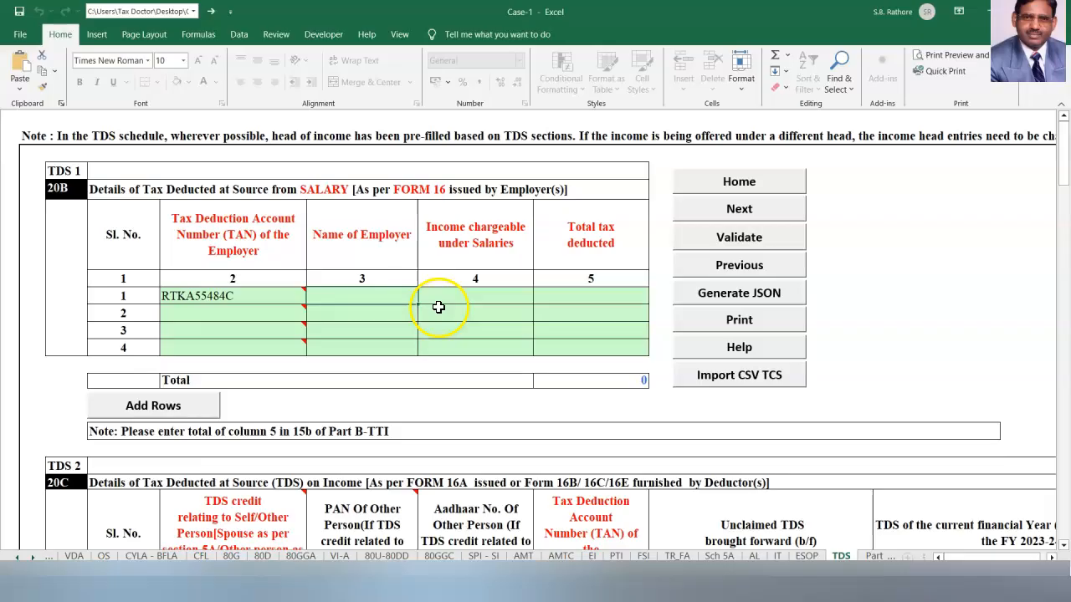
text(AMAR CONSULTANTS)
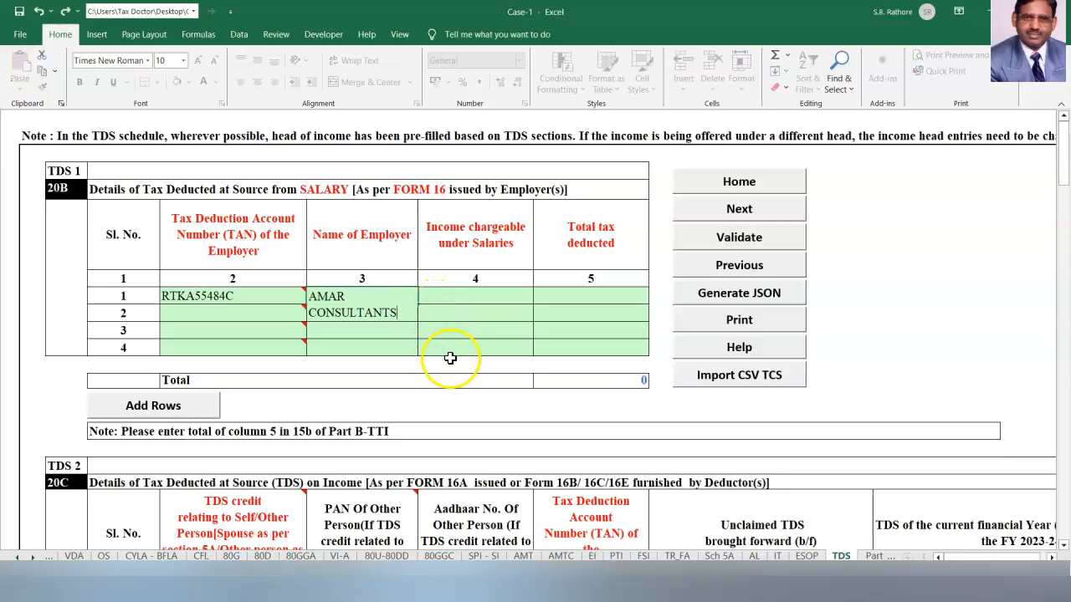
click(480, 378)
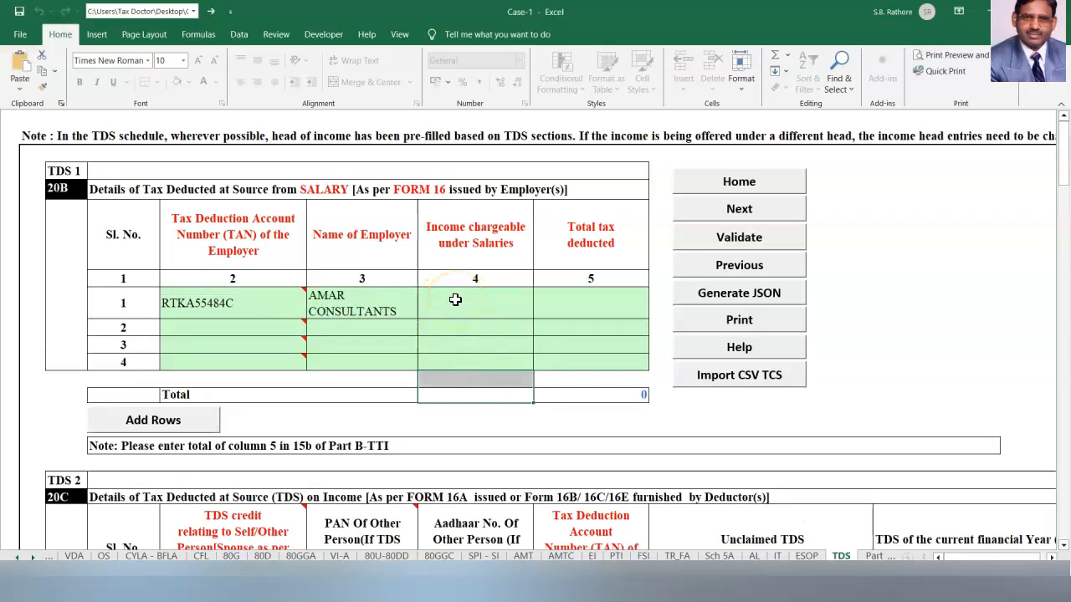
Enter income chargeable 17409600 and tax deducted 5666100 in row 1.
click(455, 300)
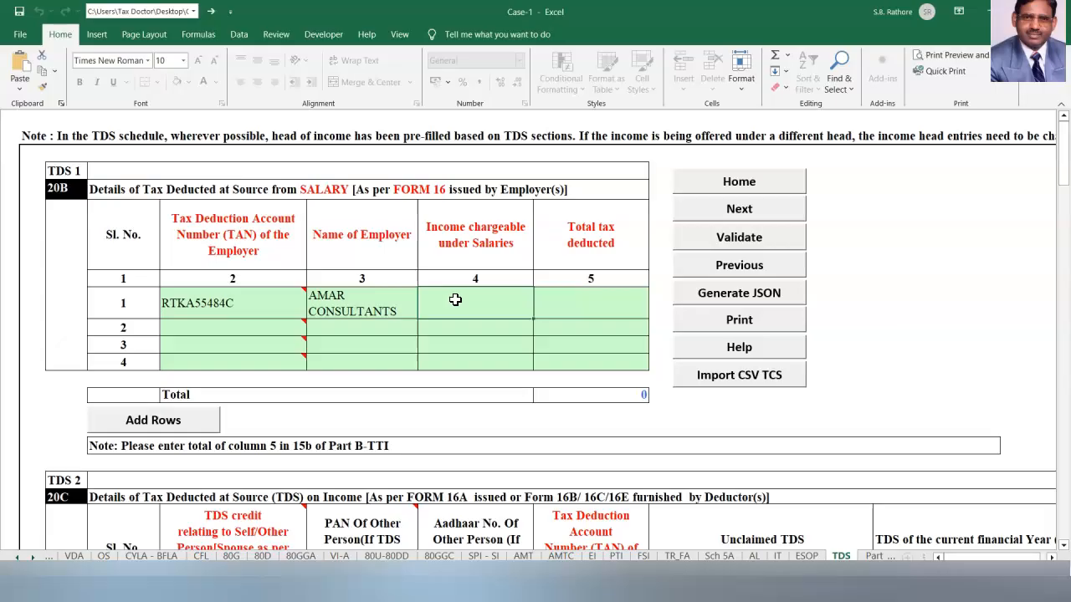
double_click(457, 300)
text(174)
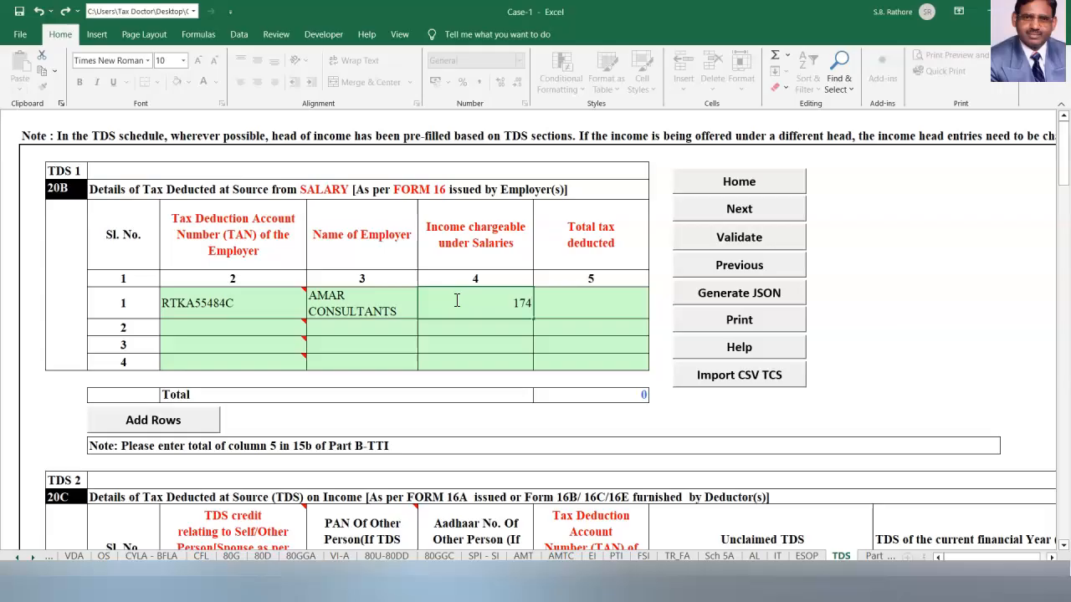
text(09600)
click(599, 302)
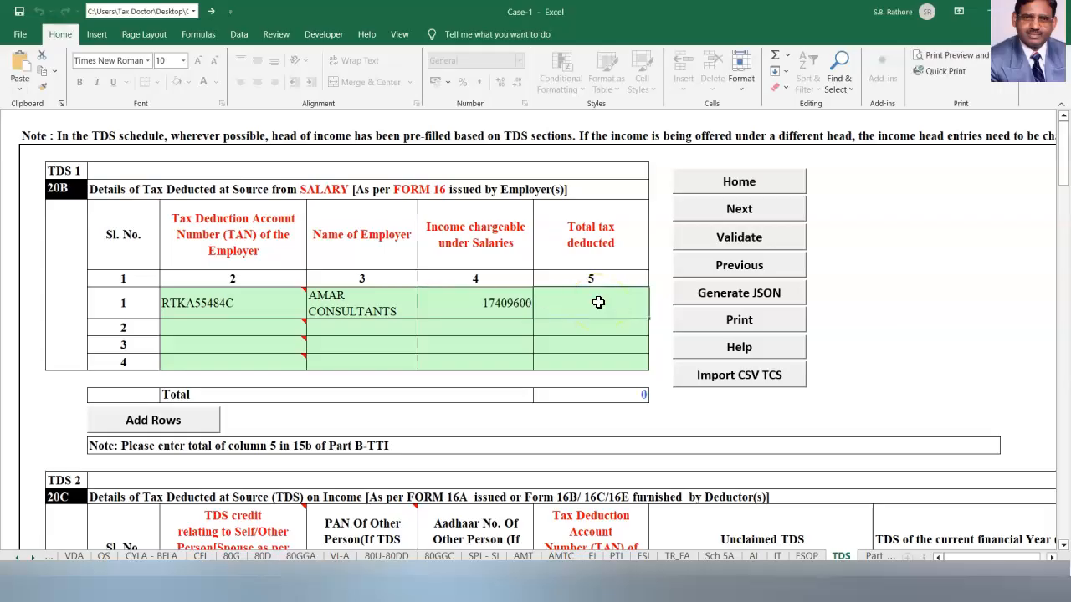
text(56)
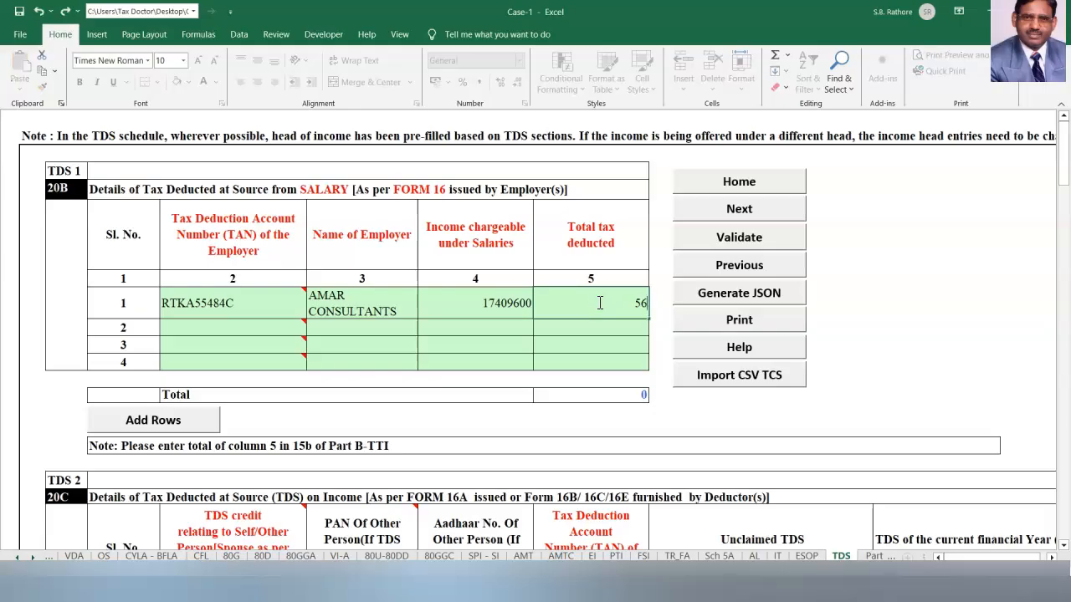
text(66100)
Commit the 5666100 tax deducted, then set the next TDS row's credit owner to Self and enter the deductor's TAN.
key(Return)
scroll(599, 303, down, 3)
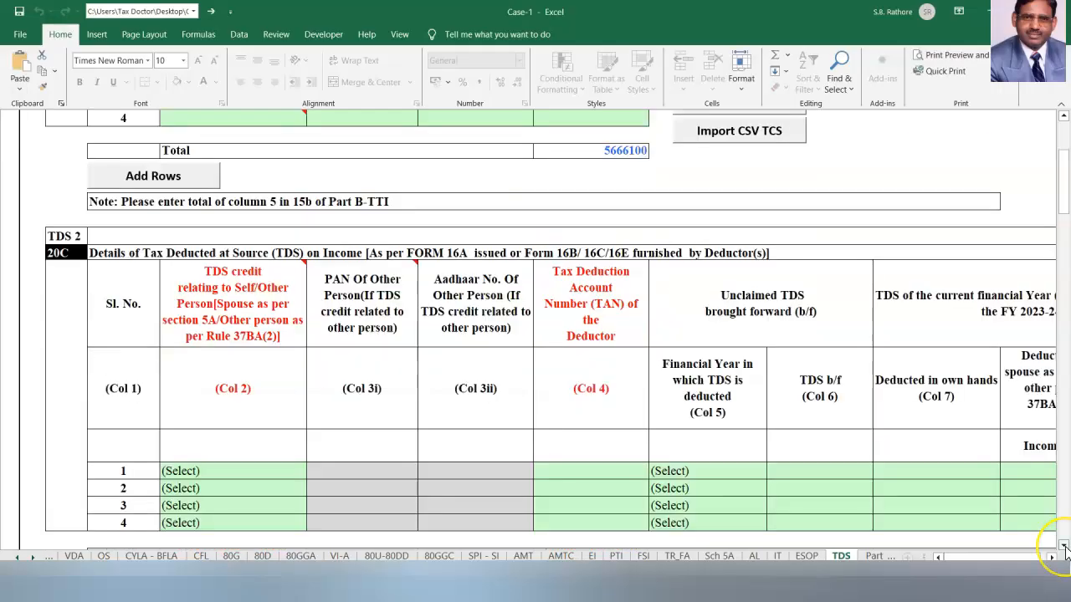
click(303, 475)
click(311, 474)
click(287, 492)
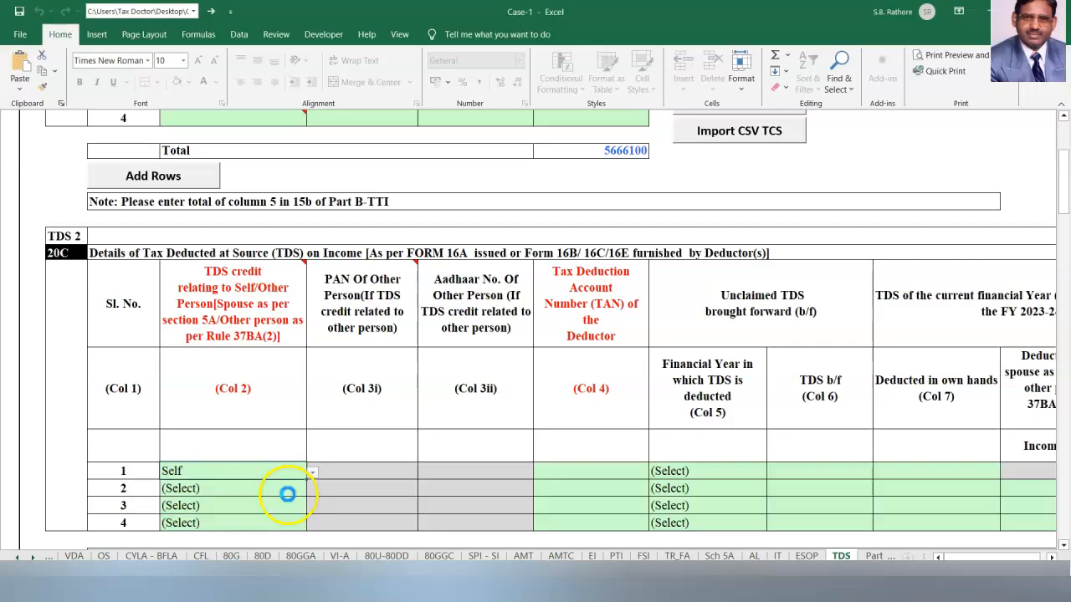
click(570, 469)
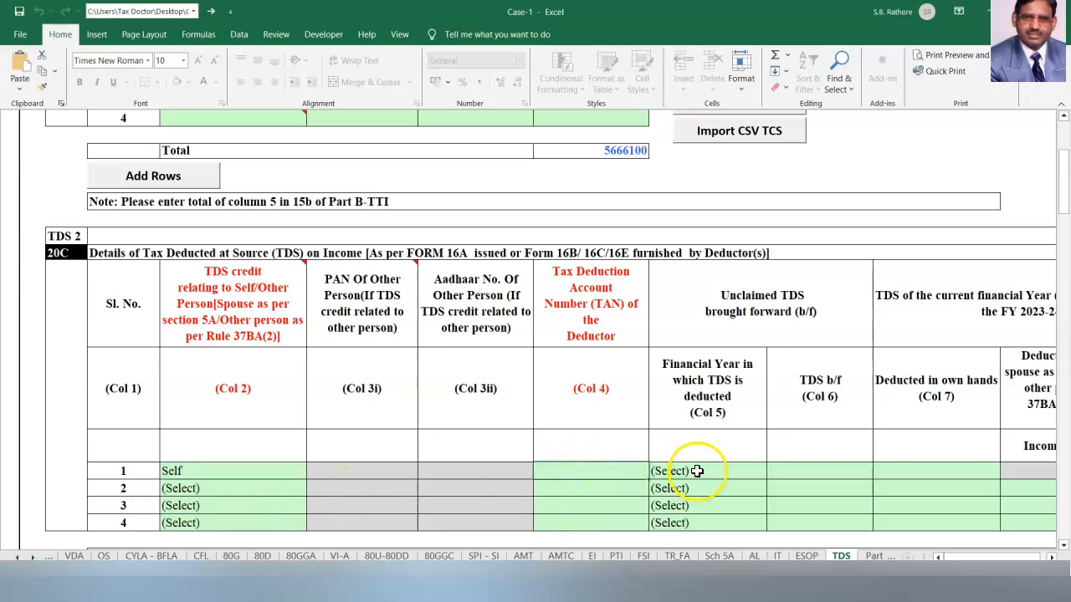
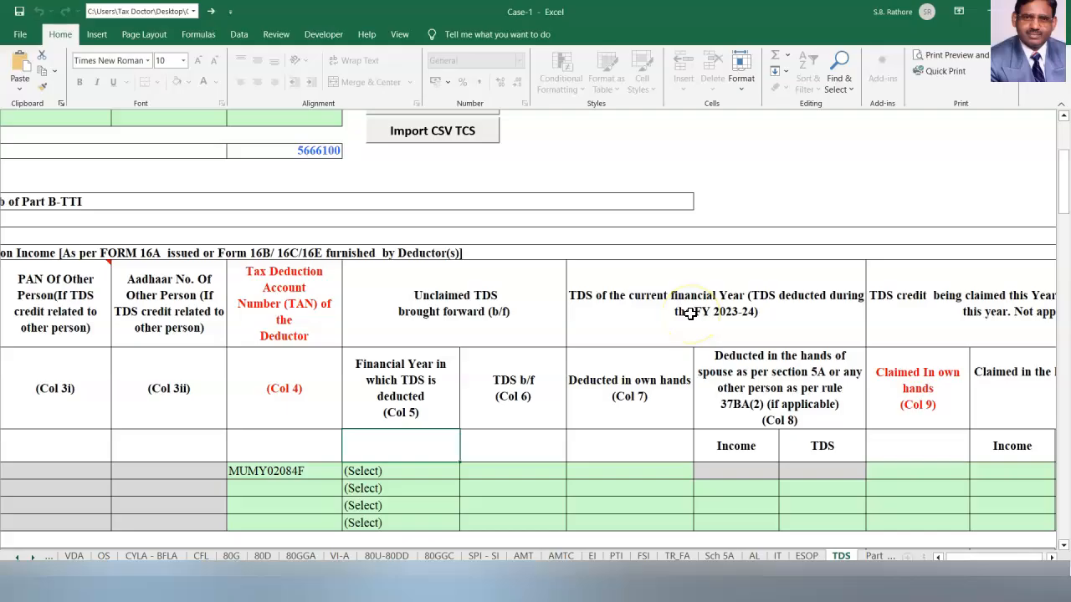
Record 100000 as both deducted and claimed in own hands on the TDS row.
click(634, 474)
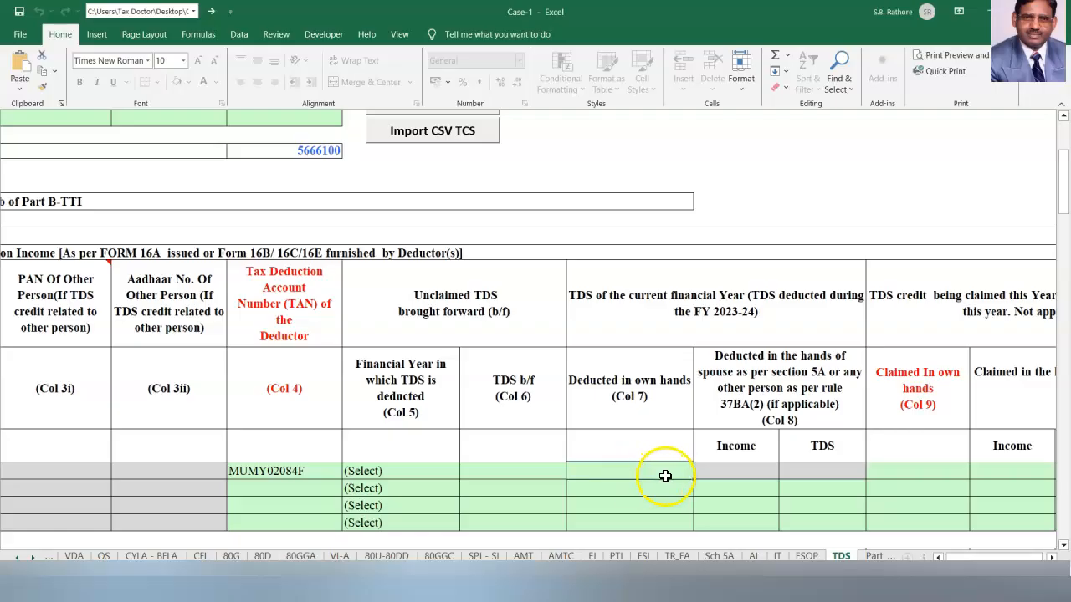
text(100000)
key(Return)
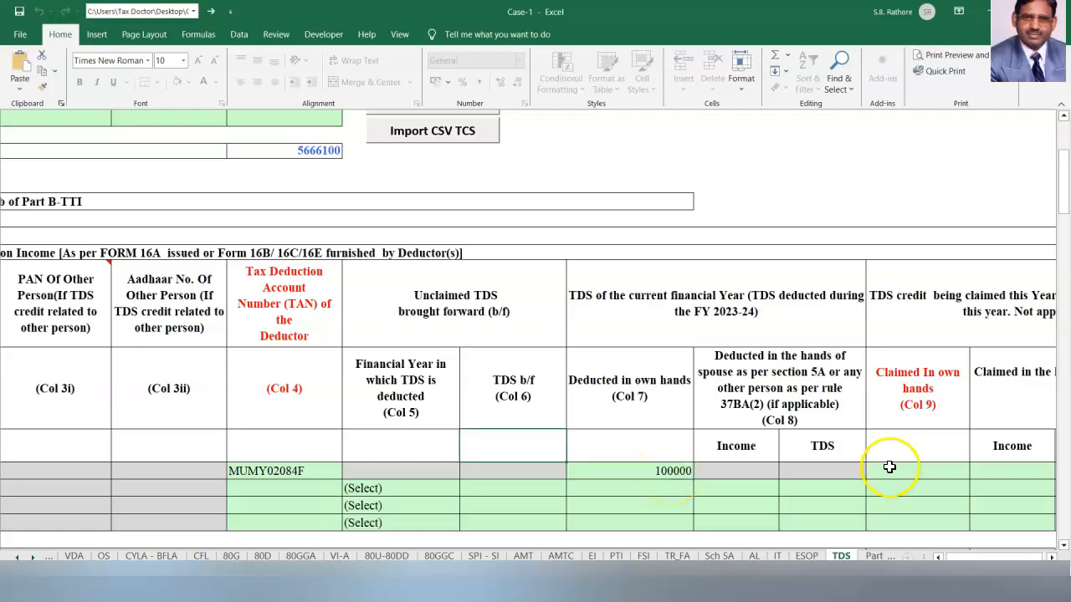
click(890, 467)
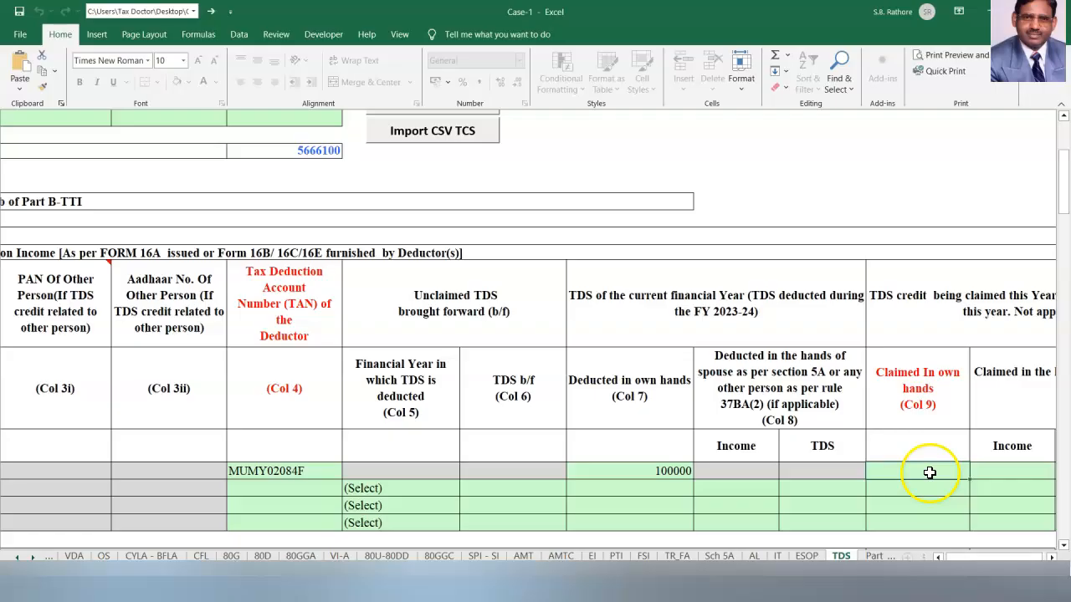
text(100000)
key(Tab)
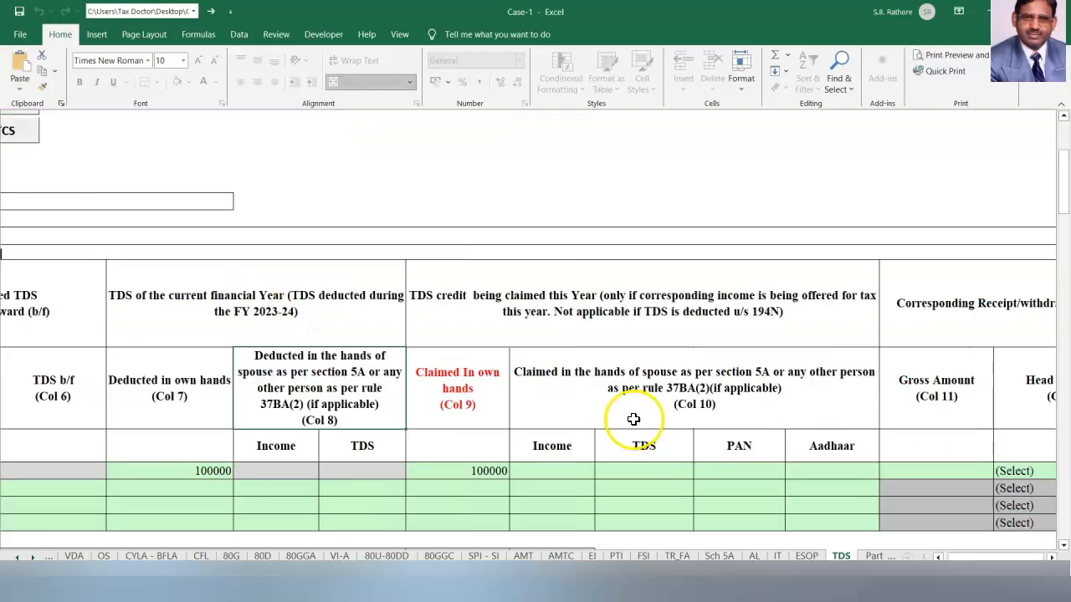
Enter gross amount 1000000 with head of income Income from Other Sources, then return to the sheet top.
scroll(906, 488, right, 2)
click(689, 468)
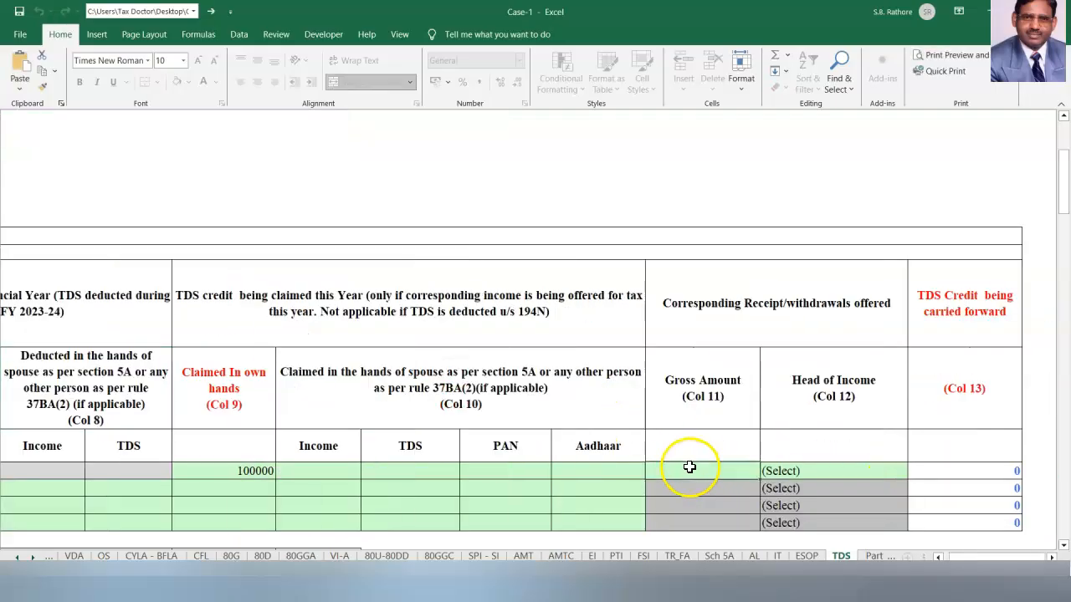
text(1000000)
click(667, 393)
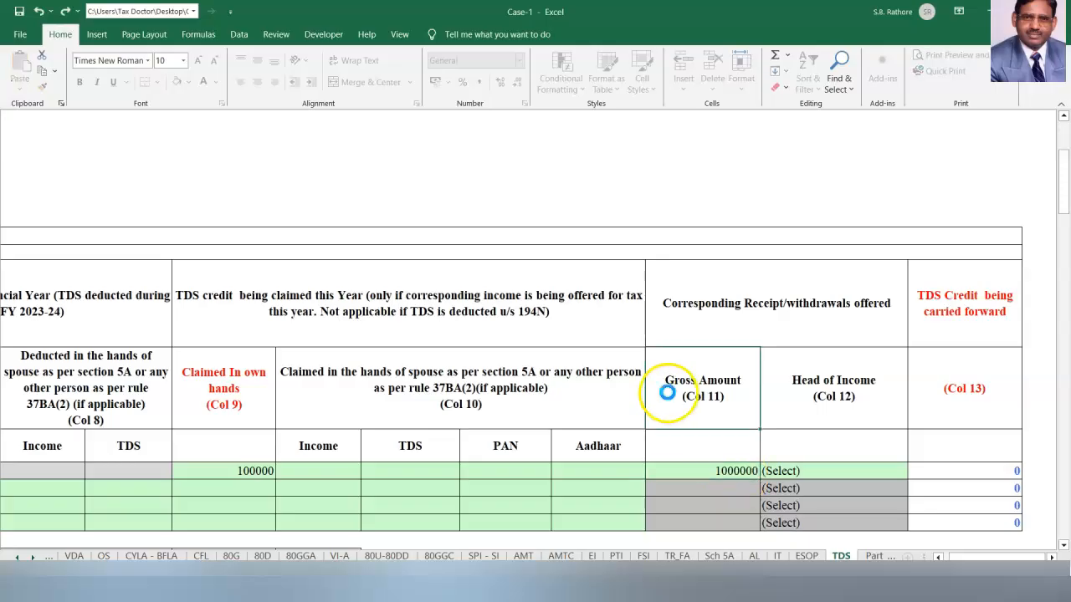
click(787, 471)
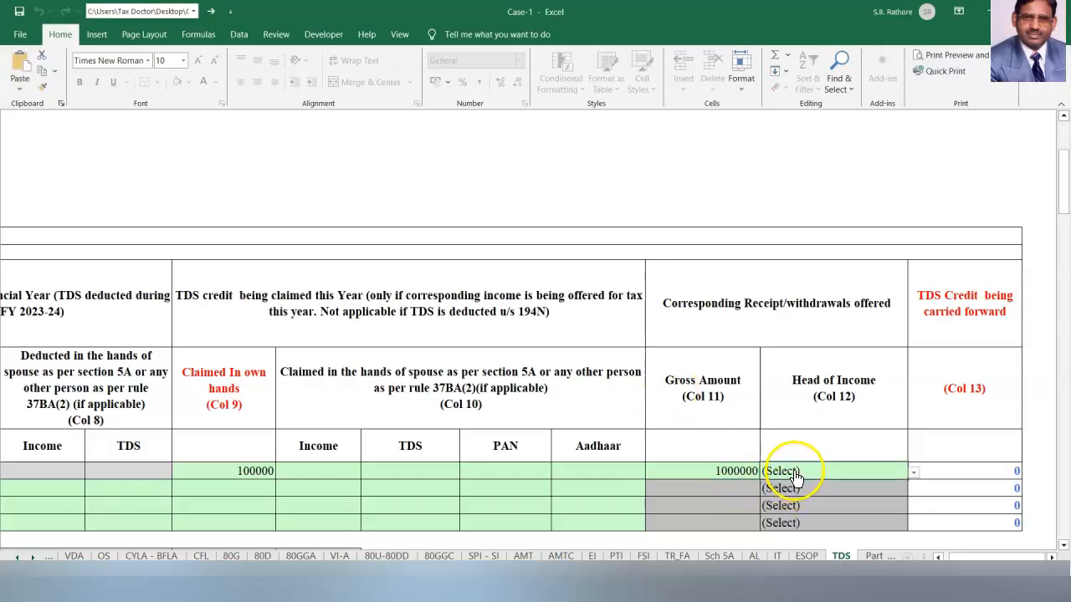
click(914, 473)
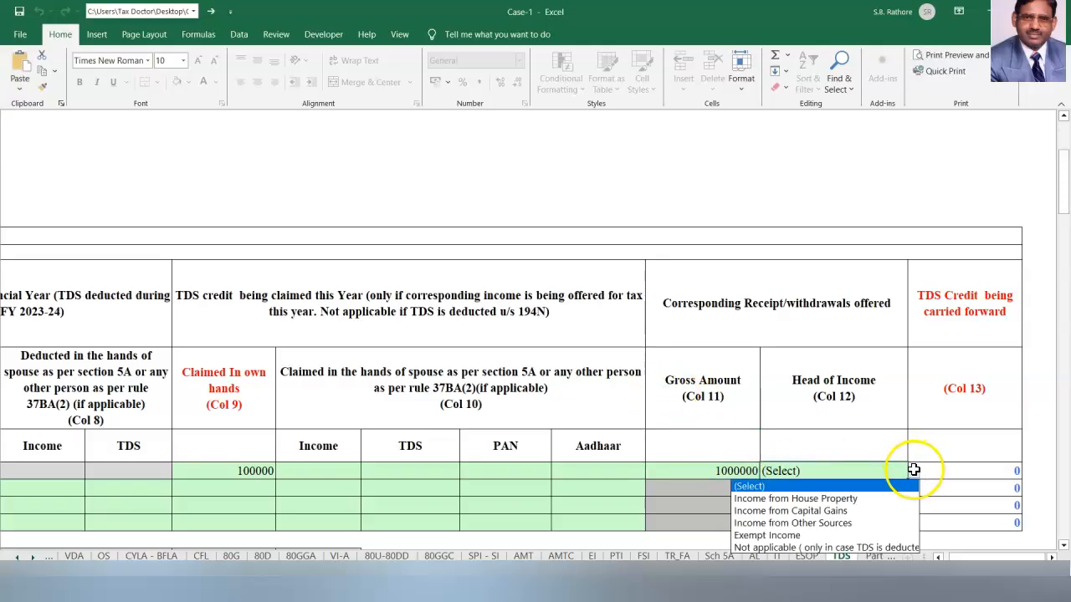
click(870, 526)
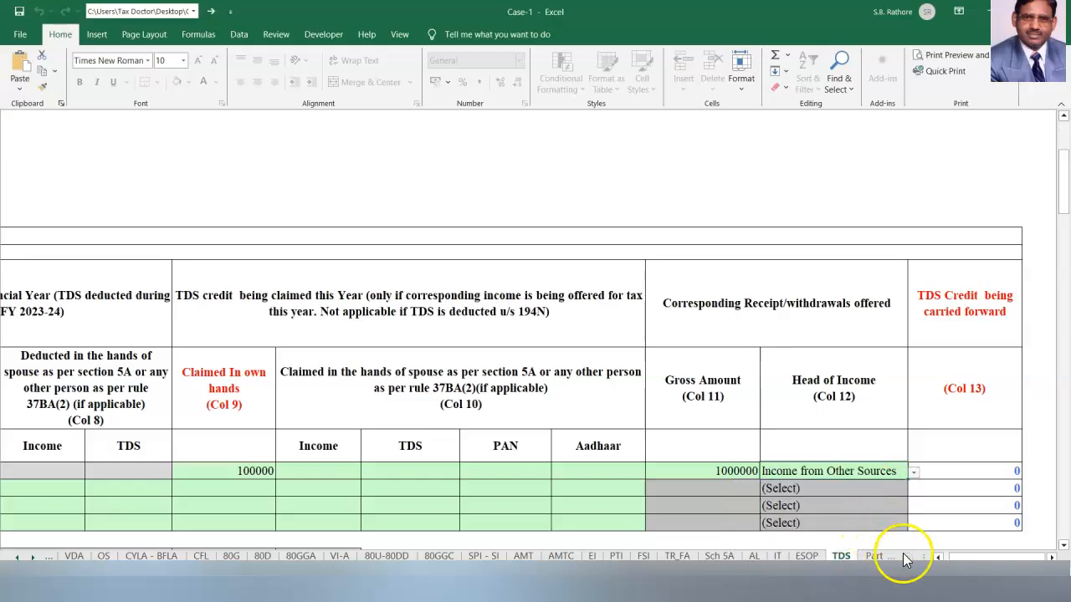
key(ctrl+Home)
Validate the TDS sheet, then view Part B - TI TTI zoomed in, scrolled down to Bank Account Details.
click(634, 237)
click(524, 331)
click(875, 557)
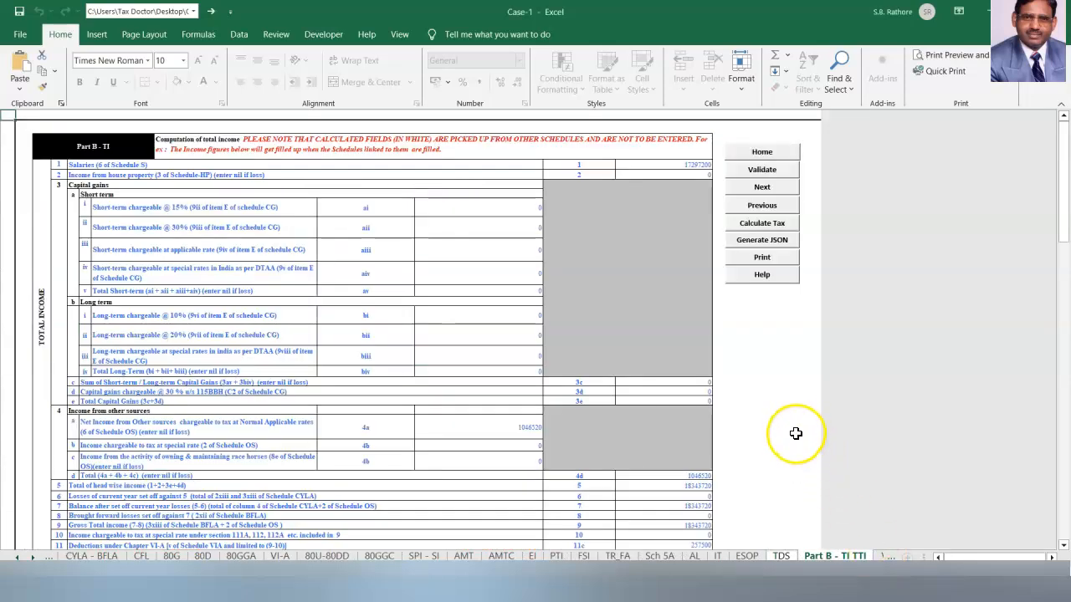
click(960, 579)
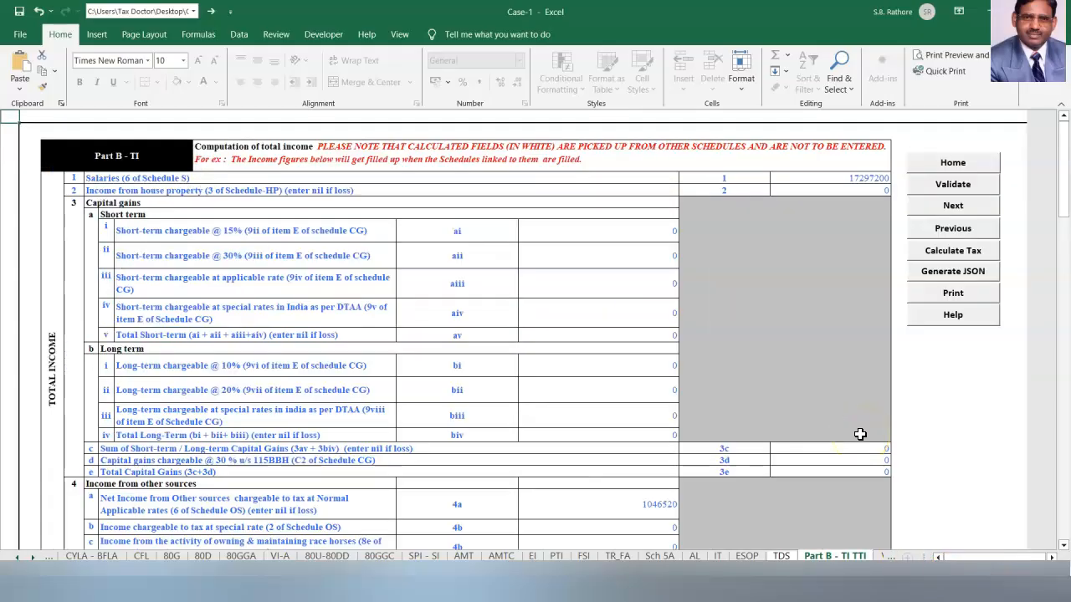
scroll(860, 434, down, 3)
click(812, 521)
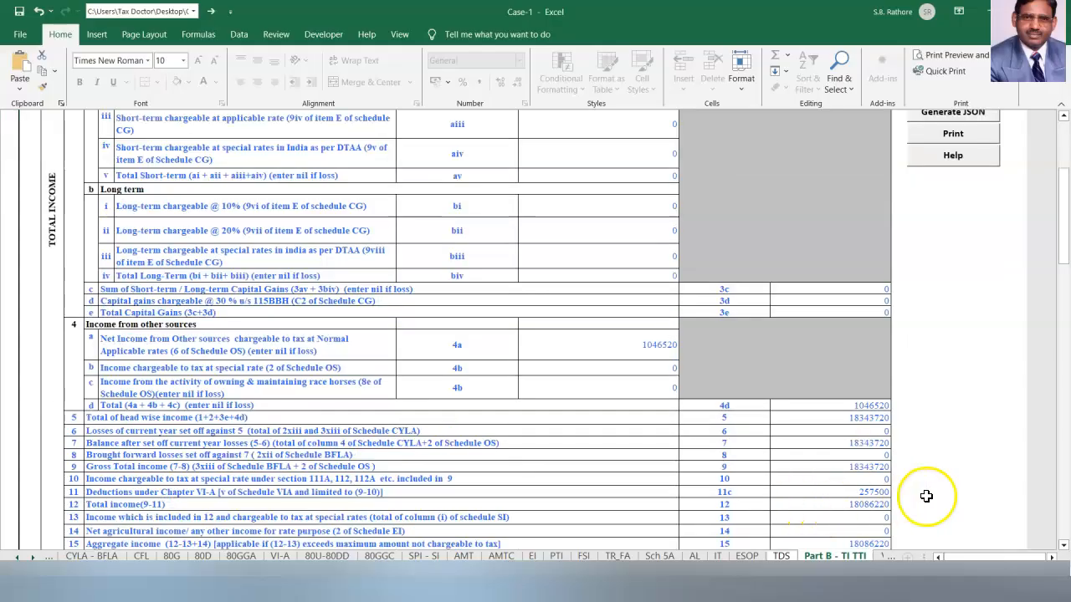
scroll(942, 496, down, 5)
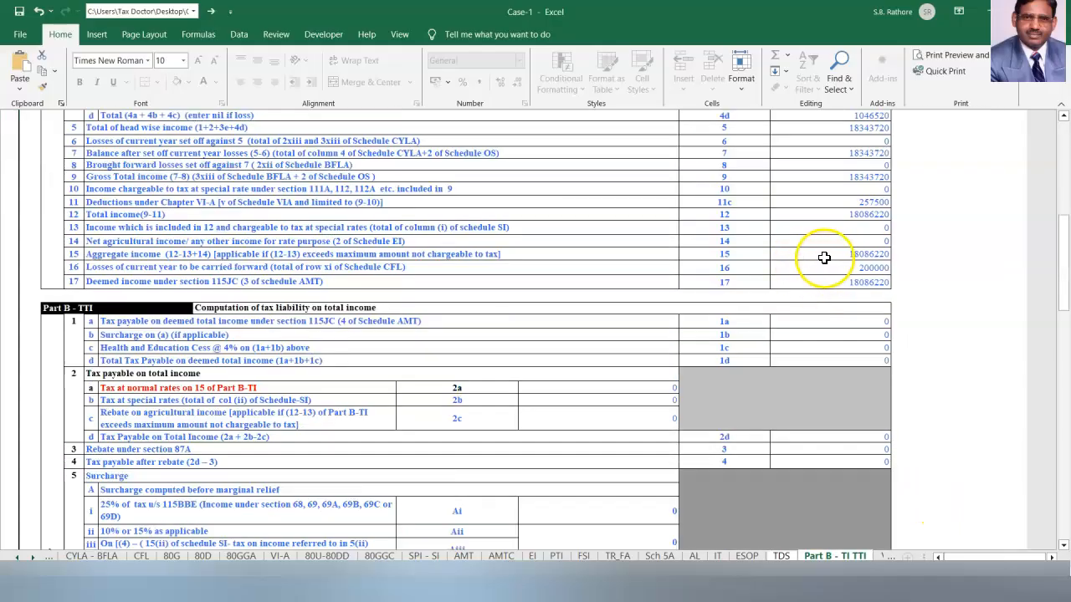
scroll(792, 438, down, 10)
Enter IFS code YESB0000008 and paste the account number into the first bank row.
scroll(144, 376, down, 5)
click(144, 376)
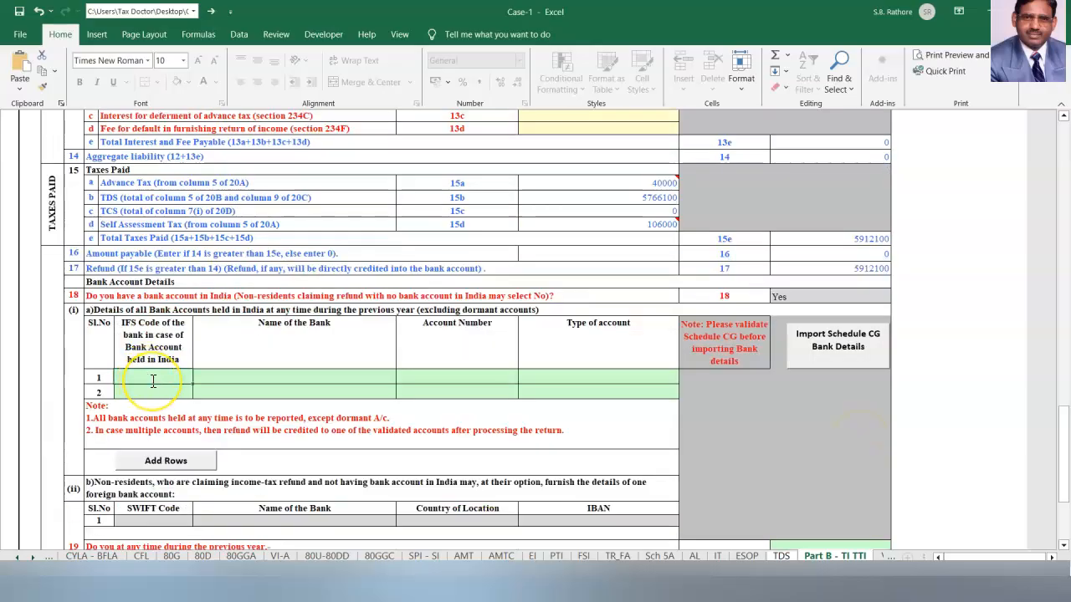
text(YESB000000)
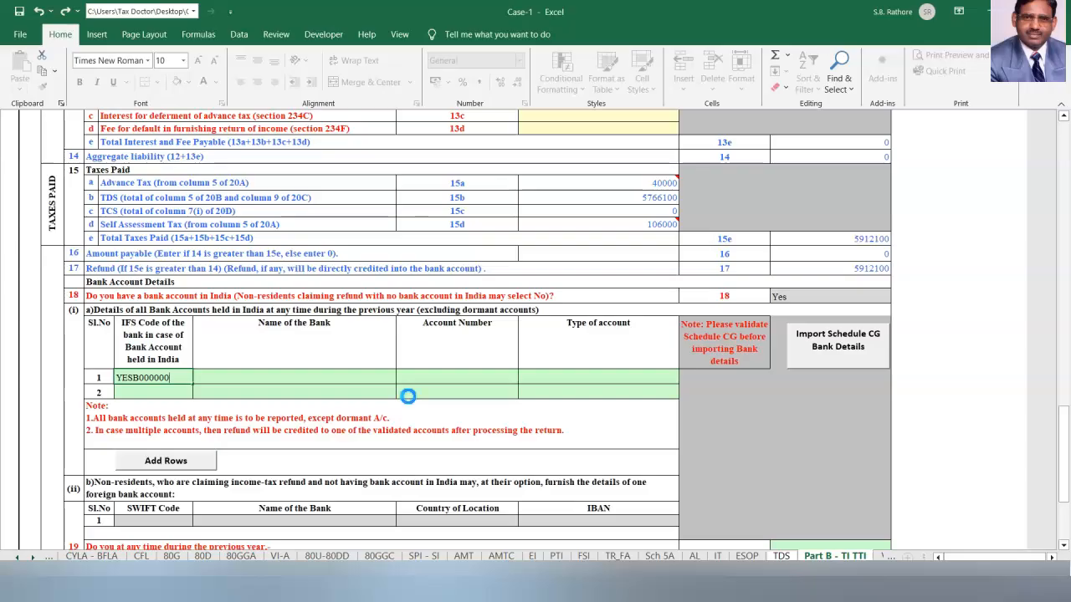
text(8)
key(Return)
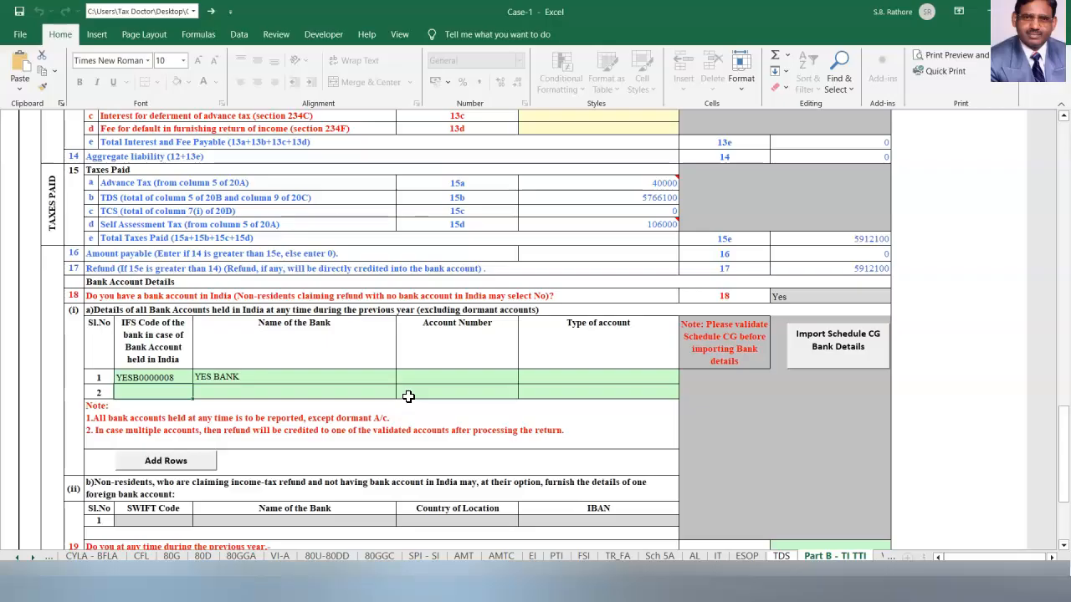
click(435, 375)
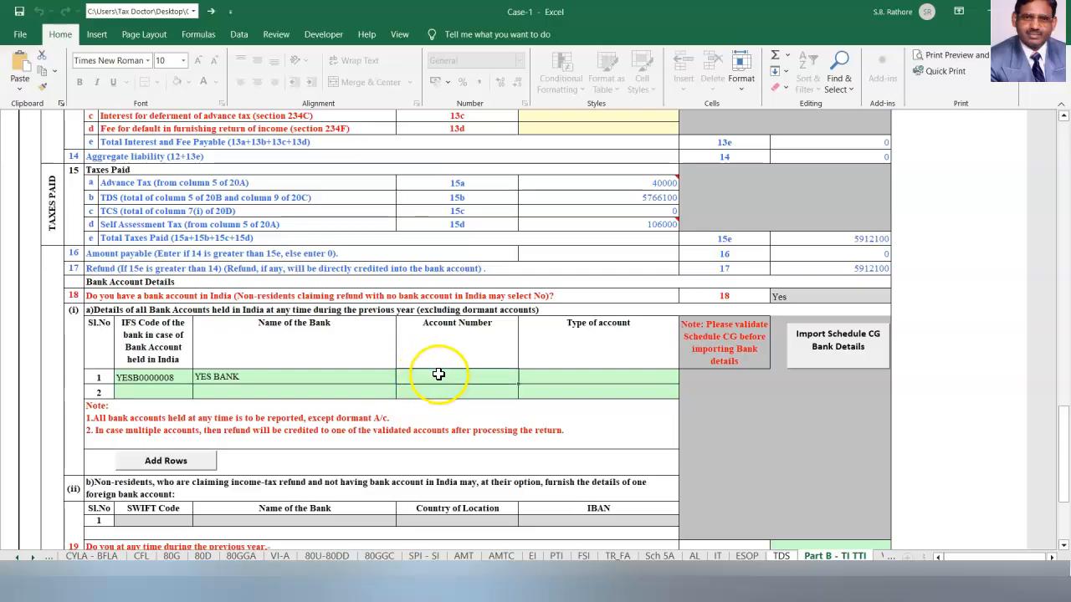
key(ctrl+v)
click(568, 441)
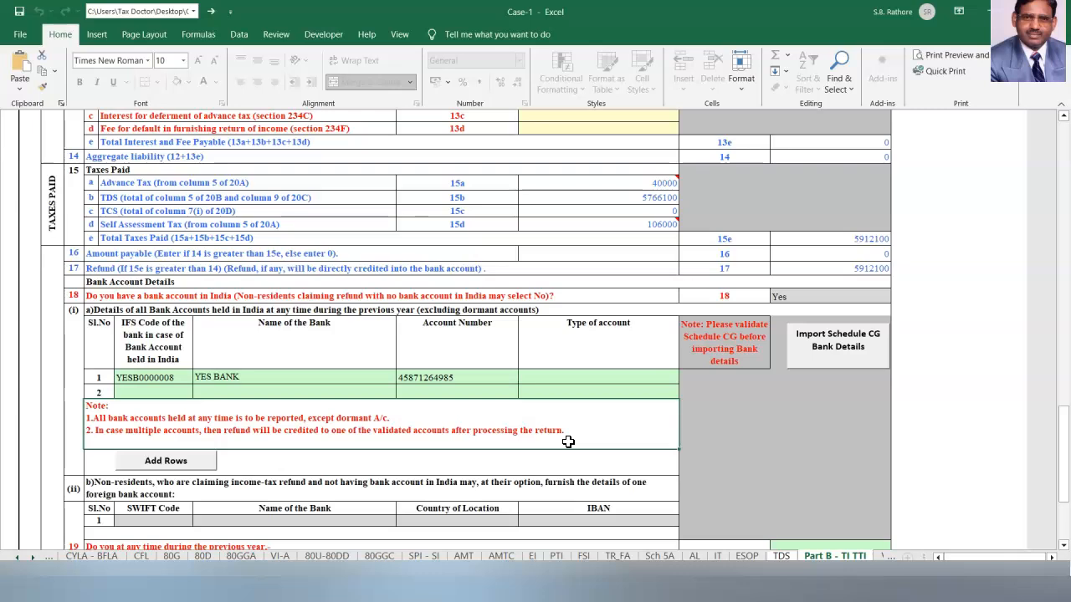
Set the account type to Savings Account and pass validation on Part B - TI TTI.
click(557, 382)
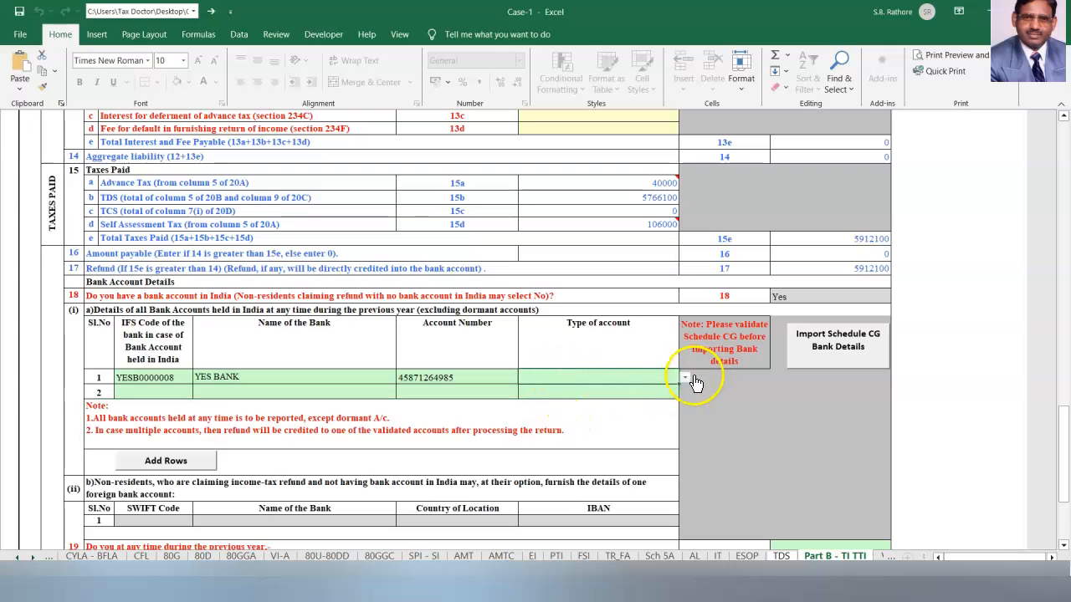
click(685, 377)
click(619, 399)
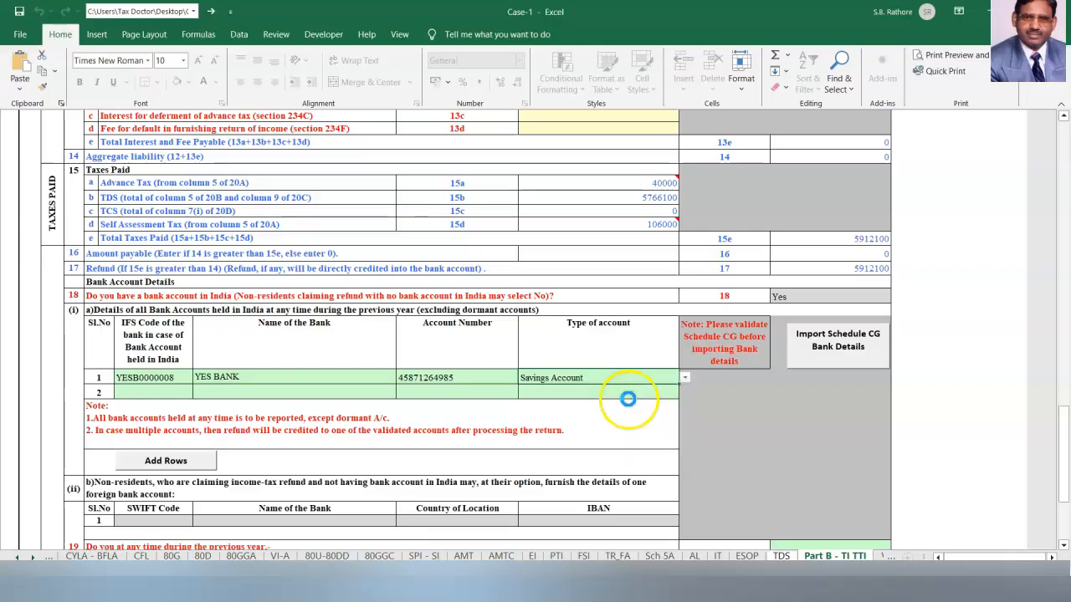
scroll(620, 399, down, 4)
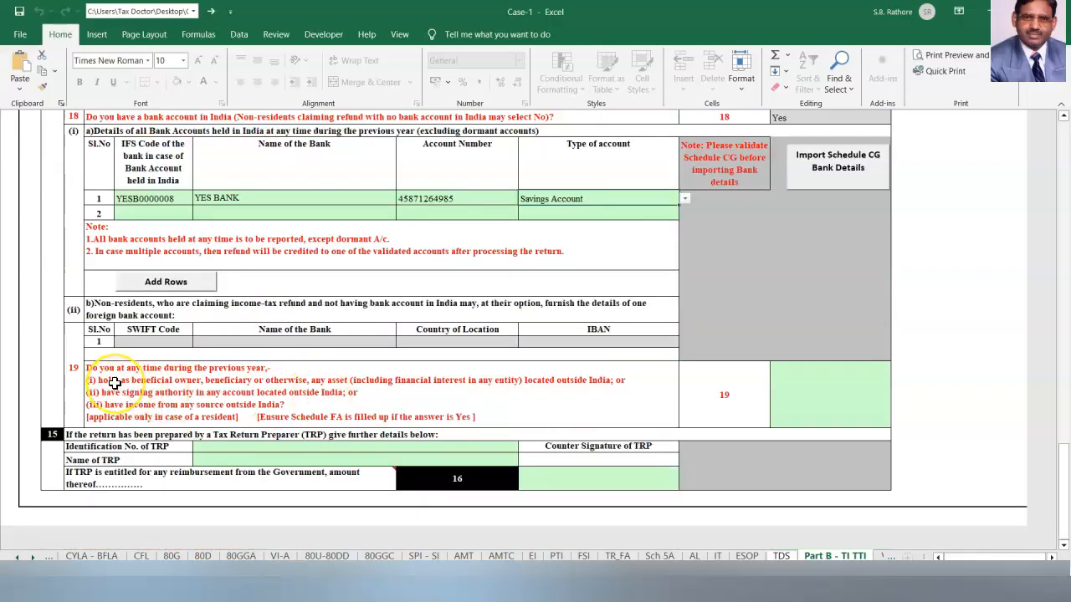
click(835, 406)
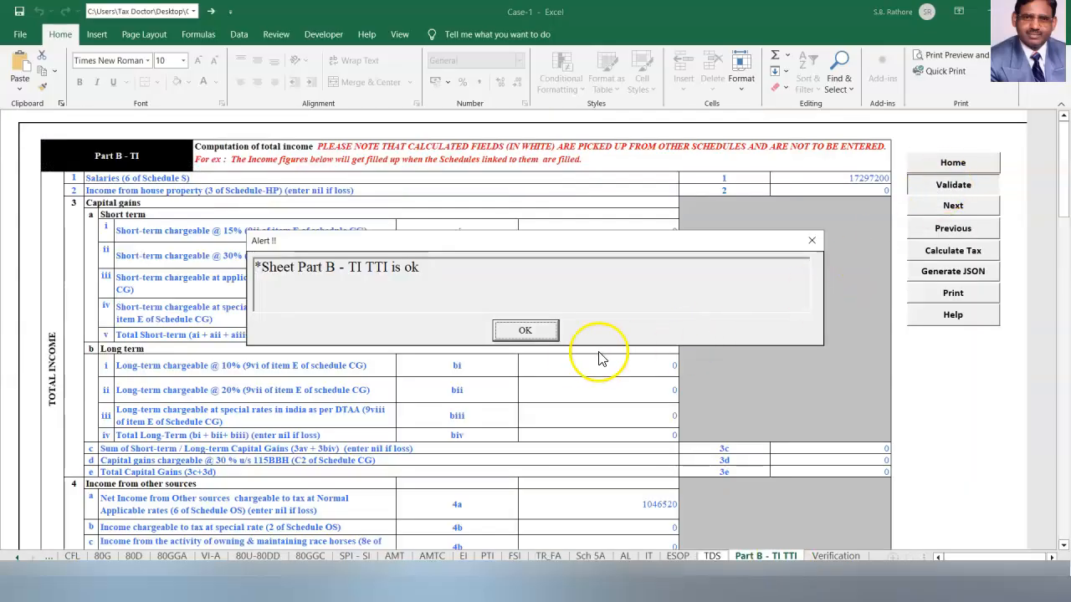
click(529, 331)
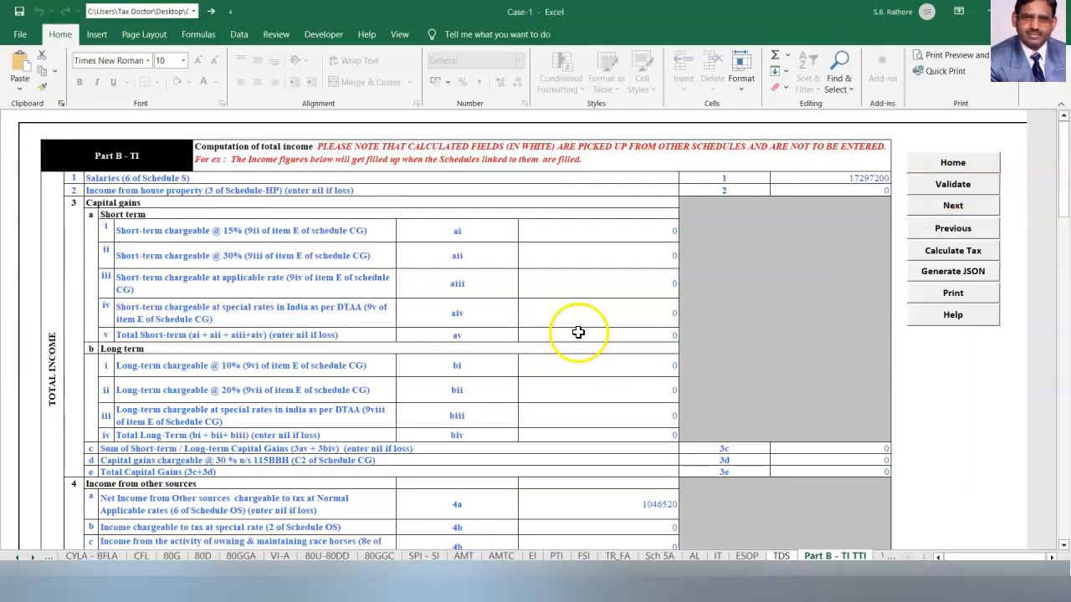
click(943, 255)
On the AL schedule sheet, answer Yes to owning immovable assets.
click(695, 556)
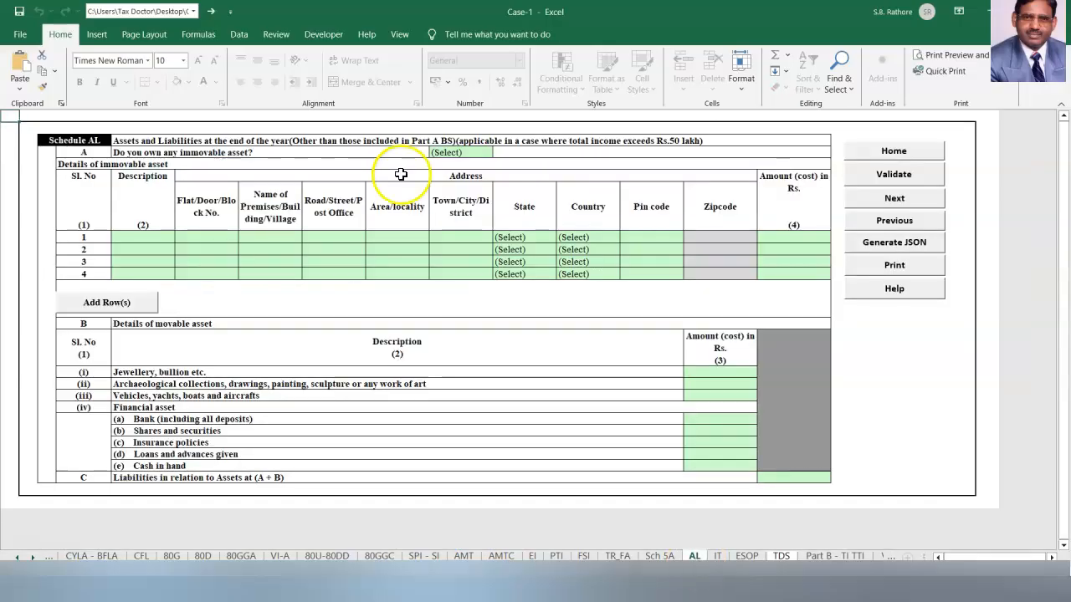
click(454, 152)
click(499, 153)
click(448, 178)
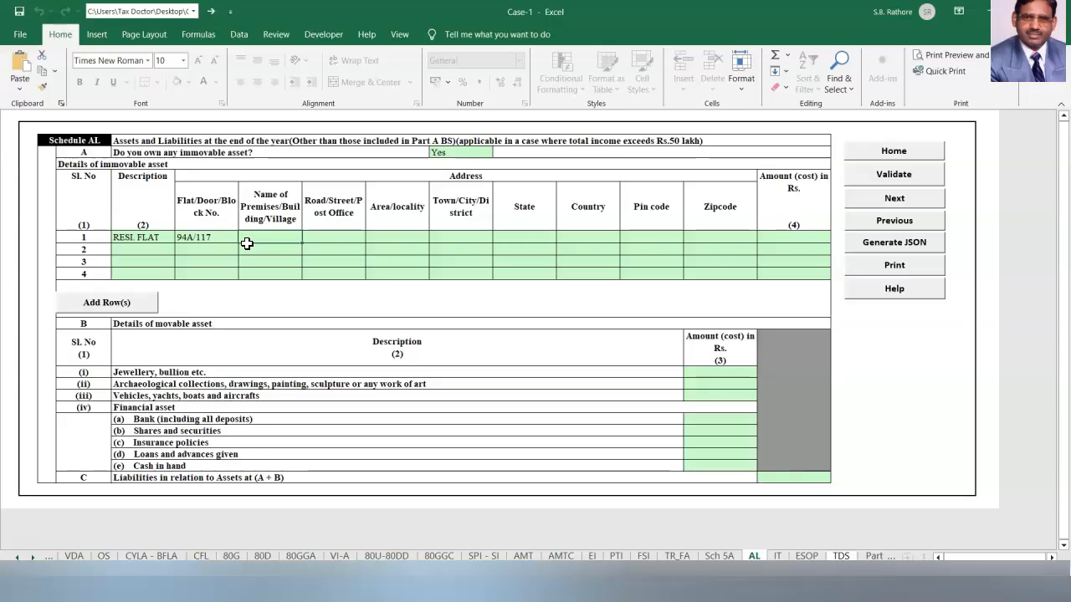
click(336, 339)
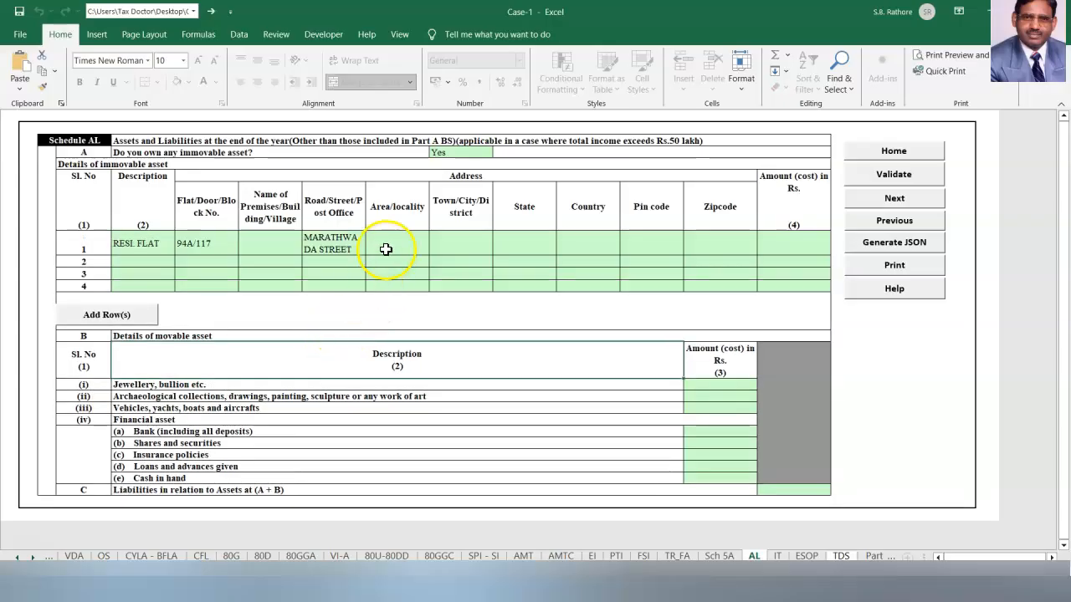
Complete the first property with town PUNE, state Maharashtra and cost 810000.
click(460, 243)
text(PUNE)
click(533, 246)
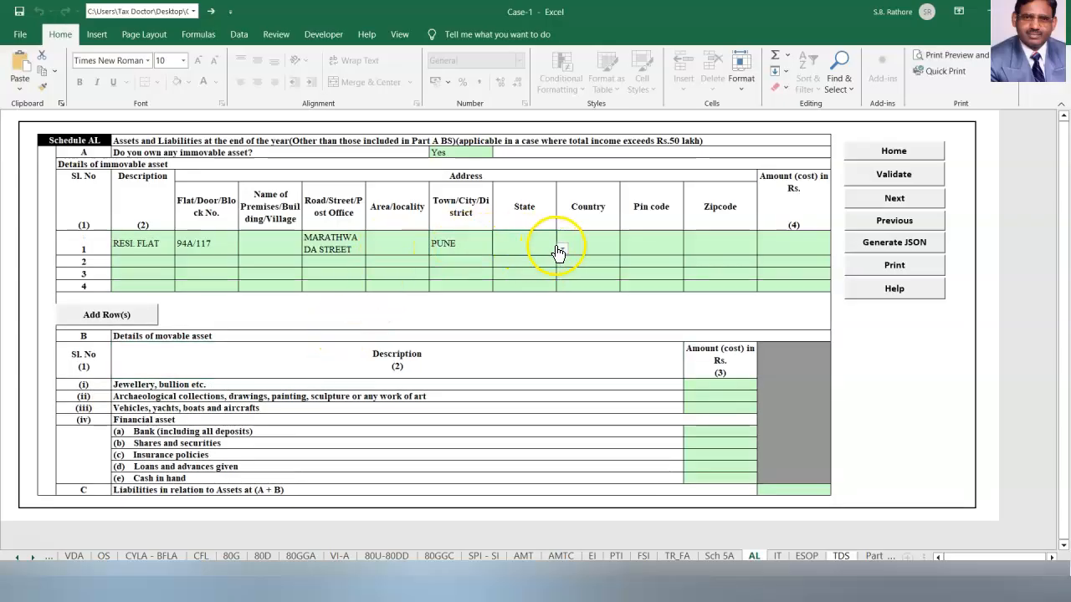
click(561, 249)
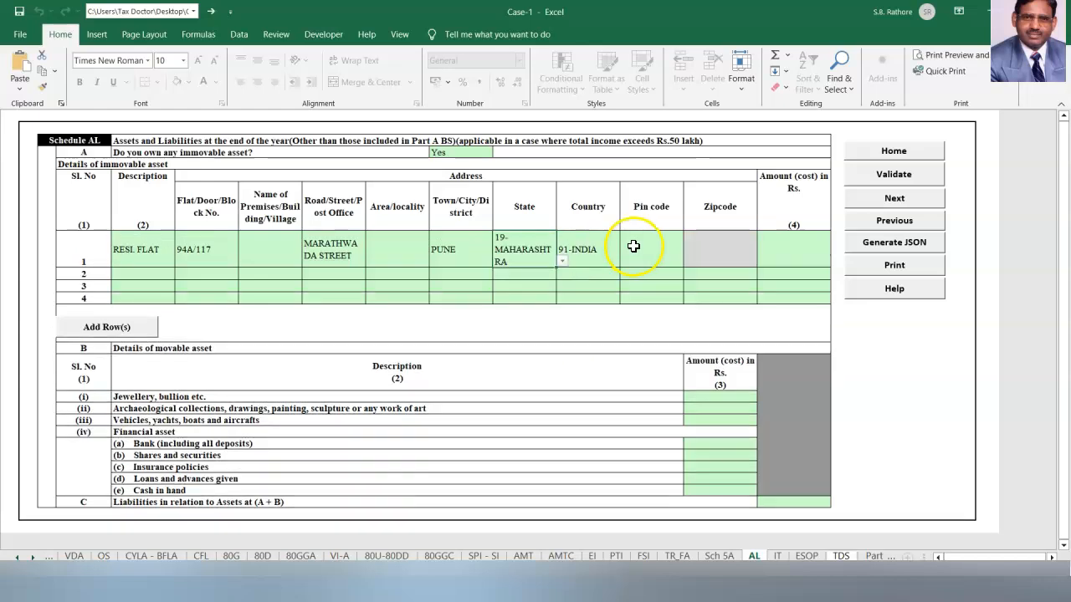
click(634, 246)
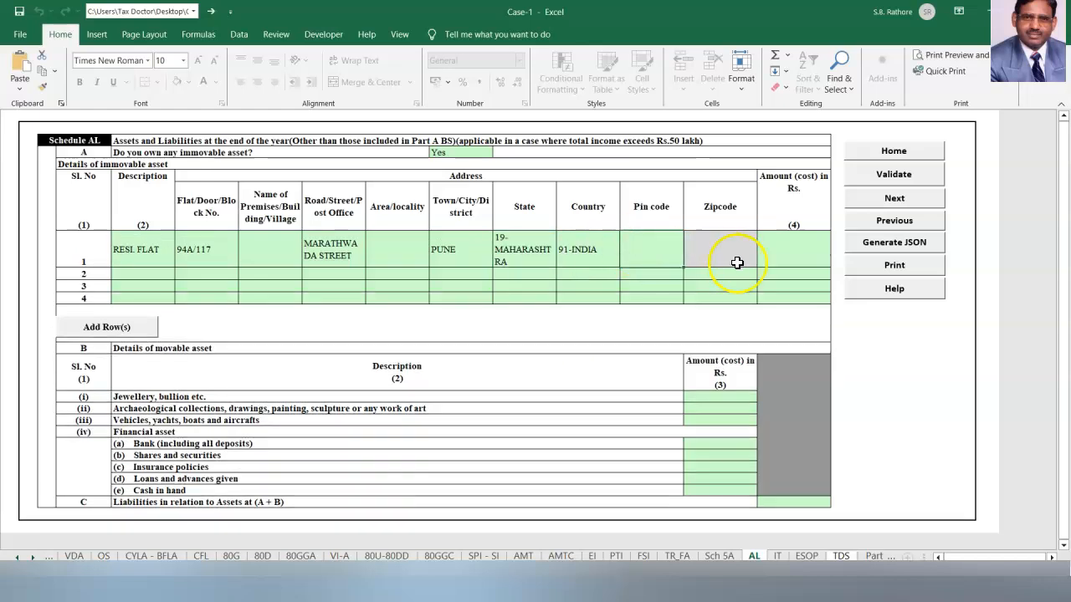
text(0)
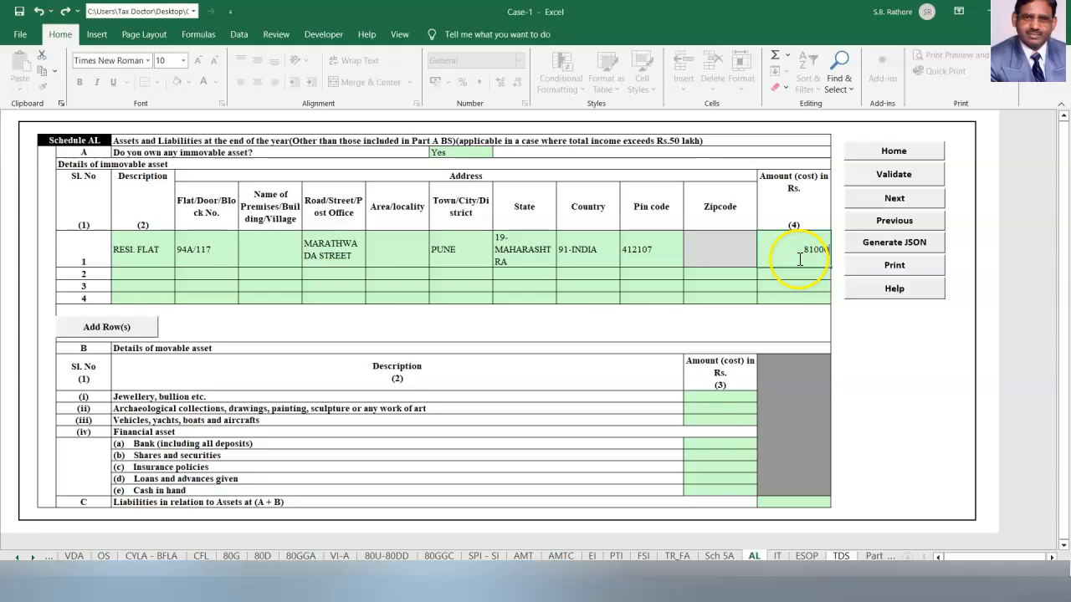
text(0)
key(Return)
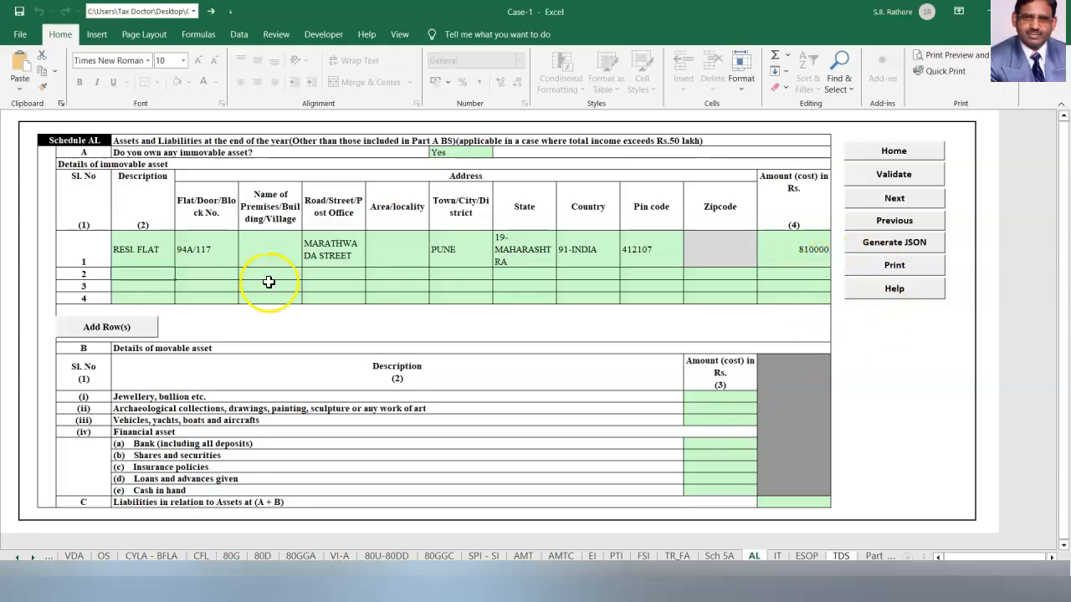
text(PLOT)
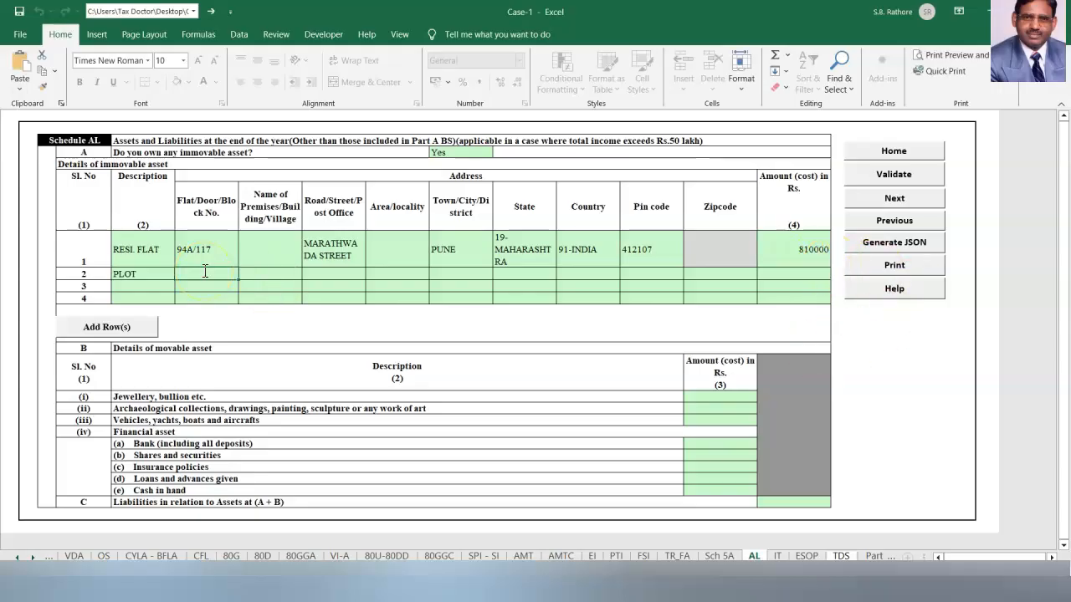
text(305/32)
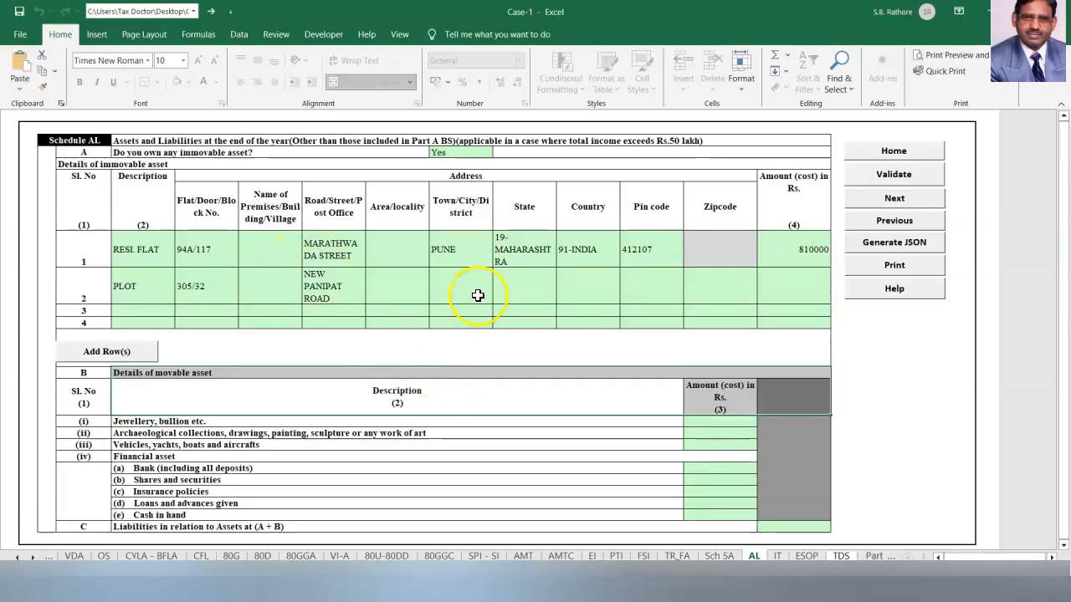
click(531, 302)
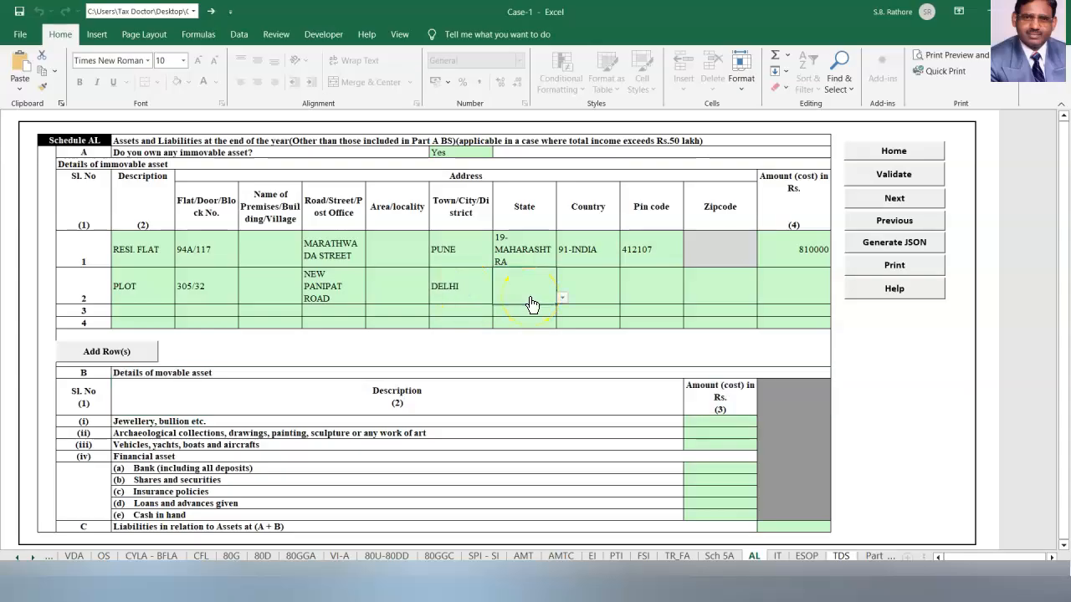
click(561, 298)
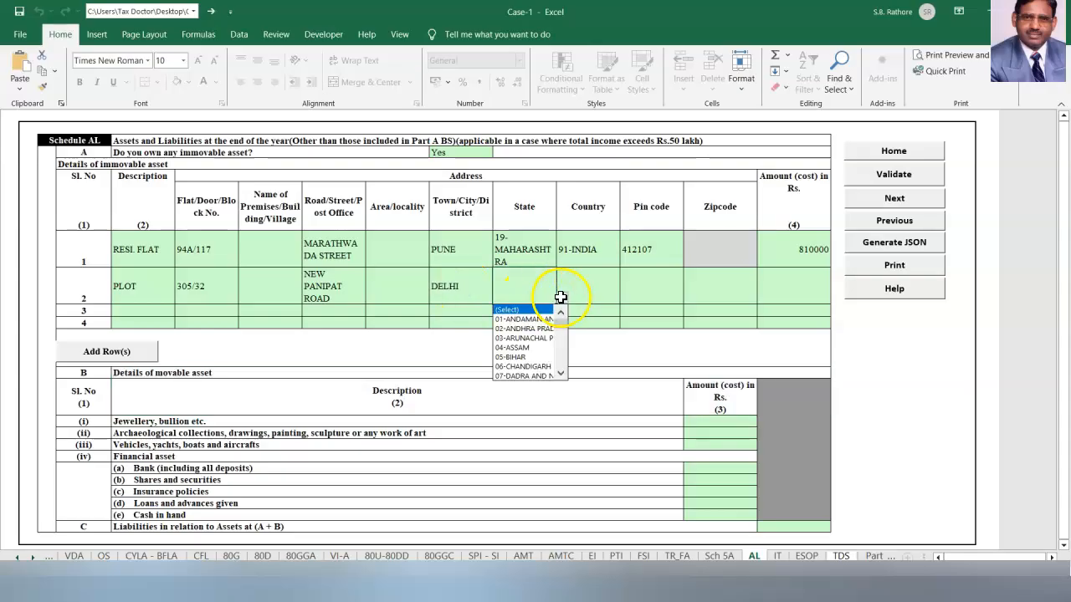
scroll(559, 359, down, 2)
click(539, 364)
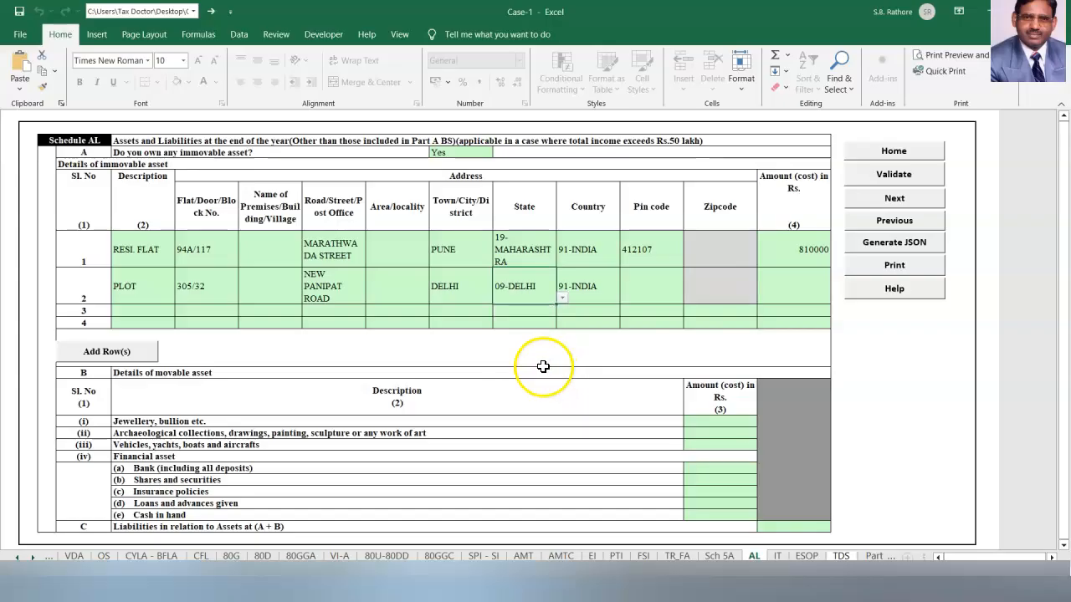
click(663, 292)
text(110005)
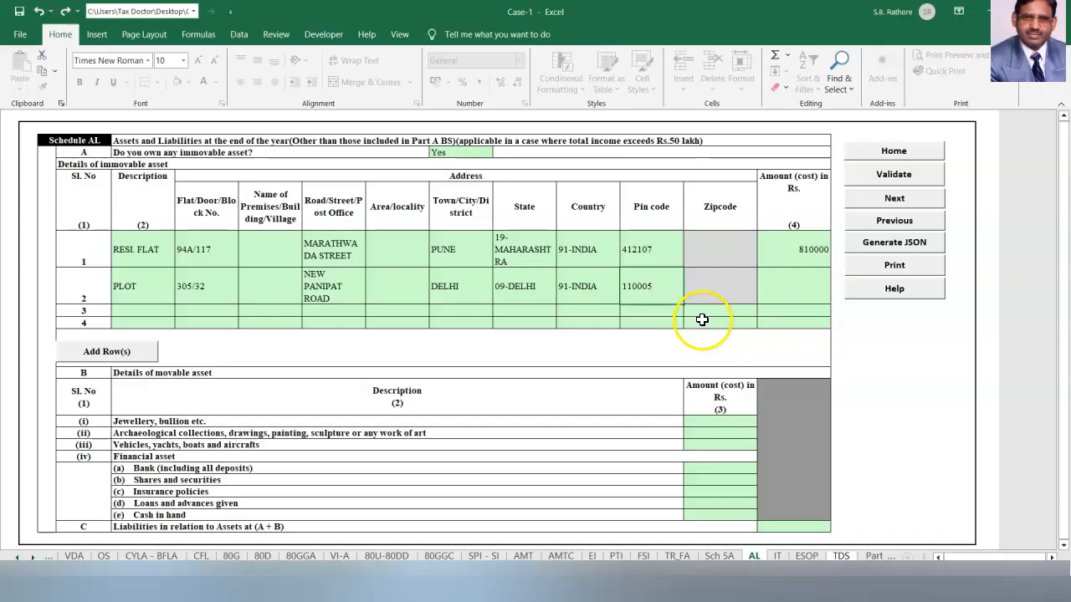
click(795, 290)
text(200000)
click(719, 420)
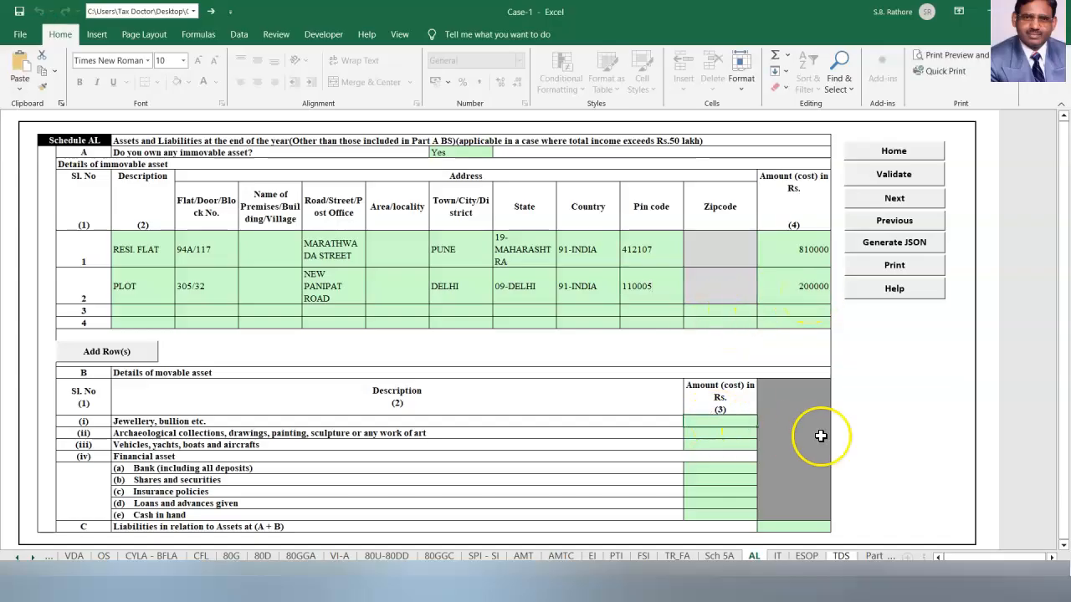
Enter Jewellery 890000 and Cash in hand 42000, then validate Schedule AL.
text(890000)
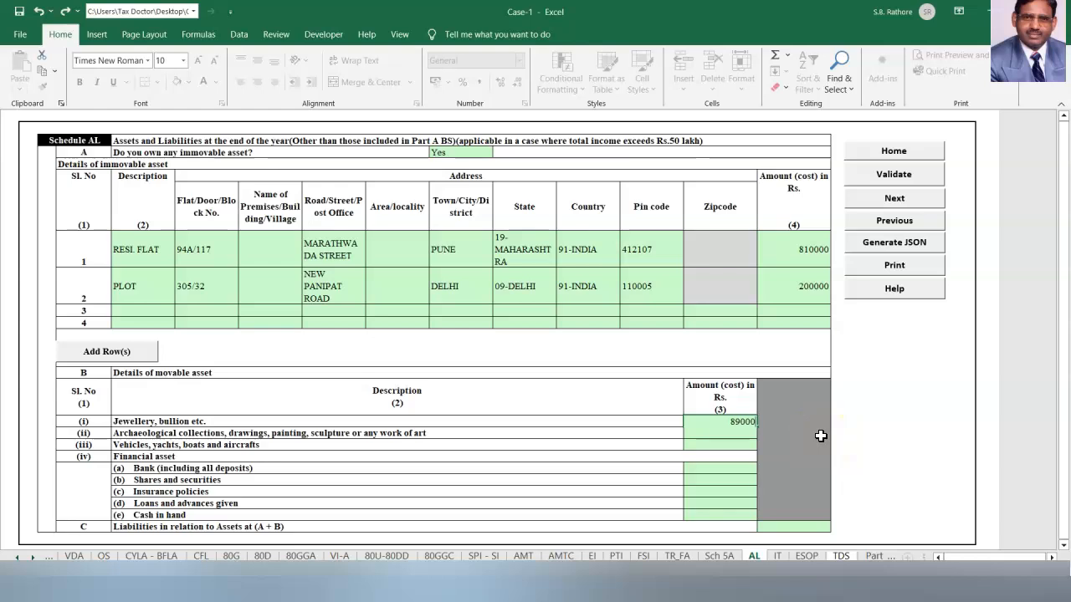
key(Return)
click(709, 512)
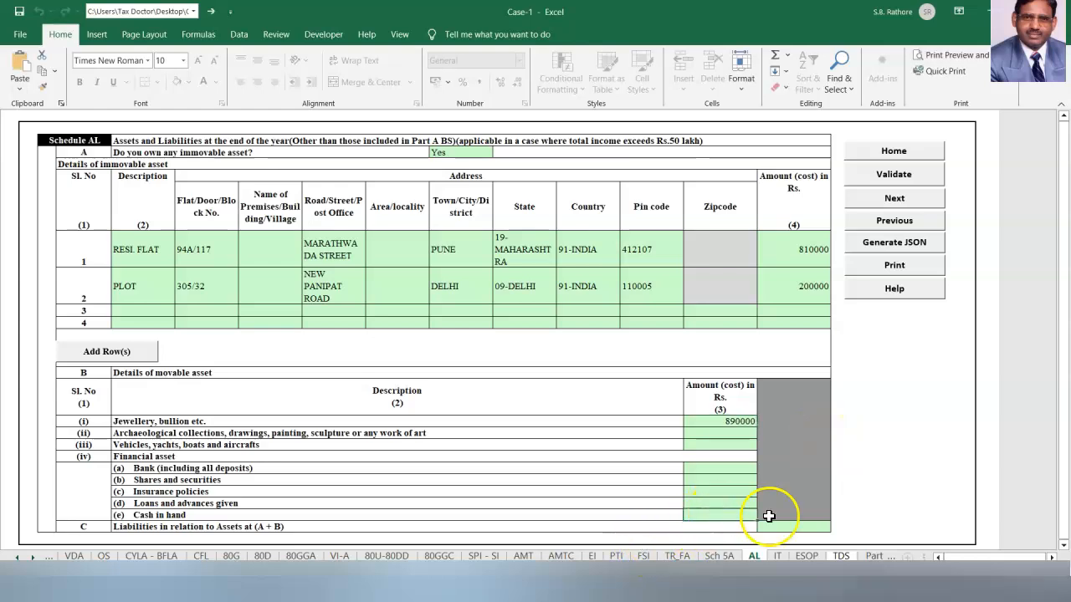
text(42000)
click(891, 175)
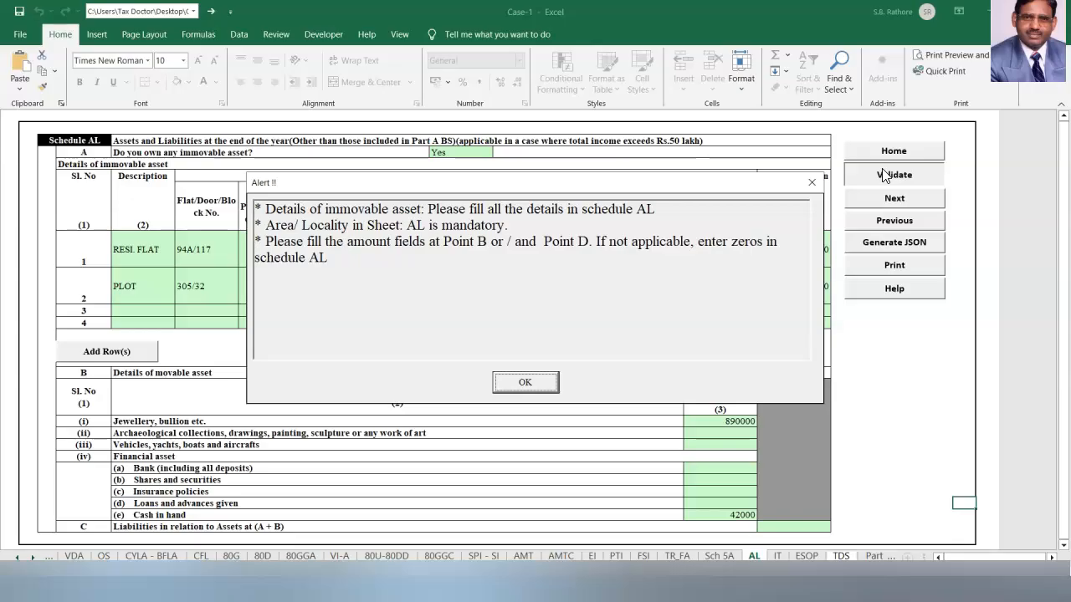
Fill Area/locality as PUNE for the first property and DELHI for the plot.
click(525, 382)
click(379, 249)
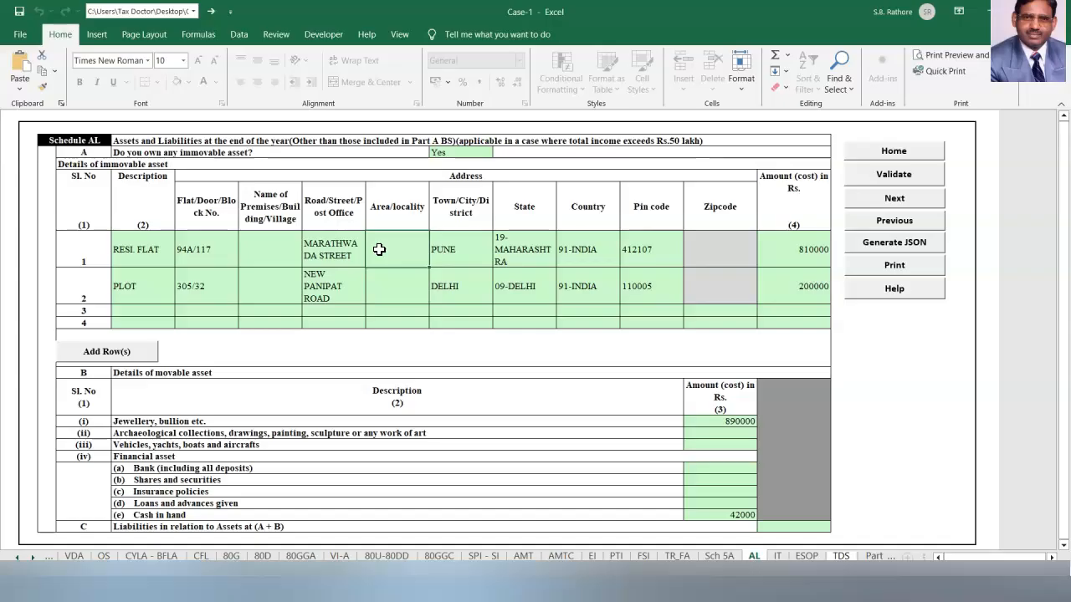
text(PUNE)
click(391, 288)
text(DELHI)
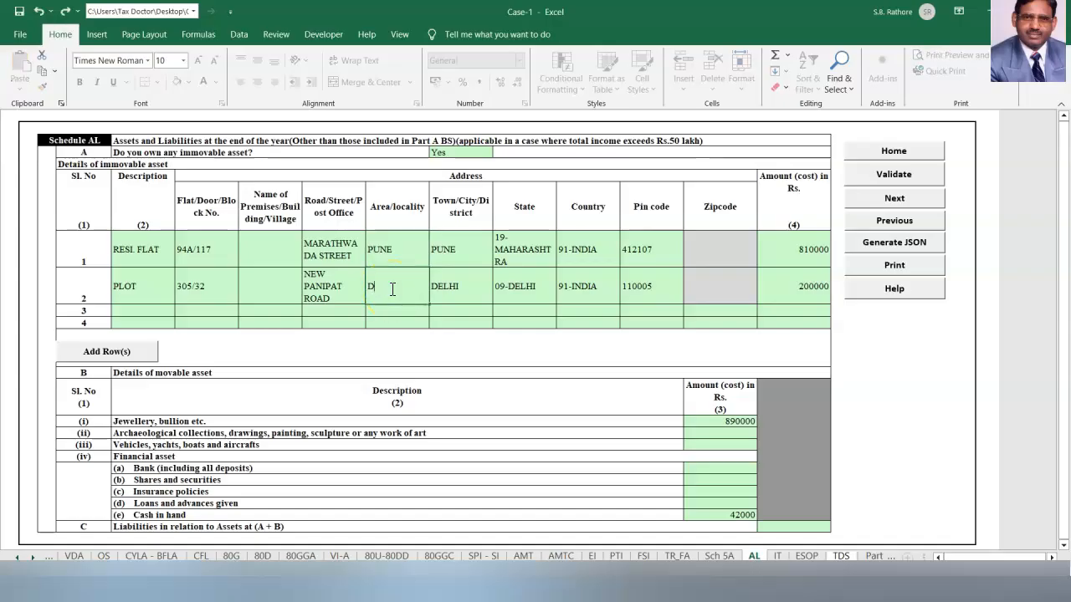
click(469, 373)
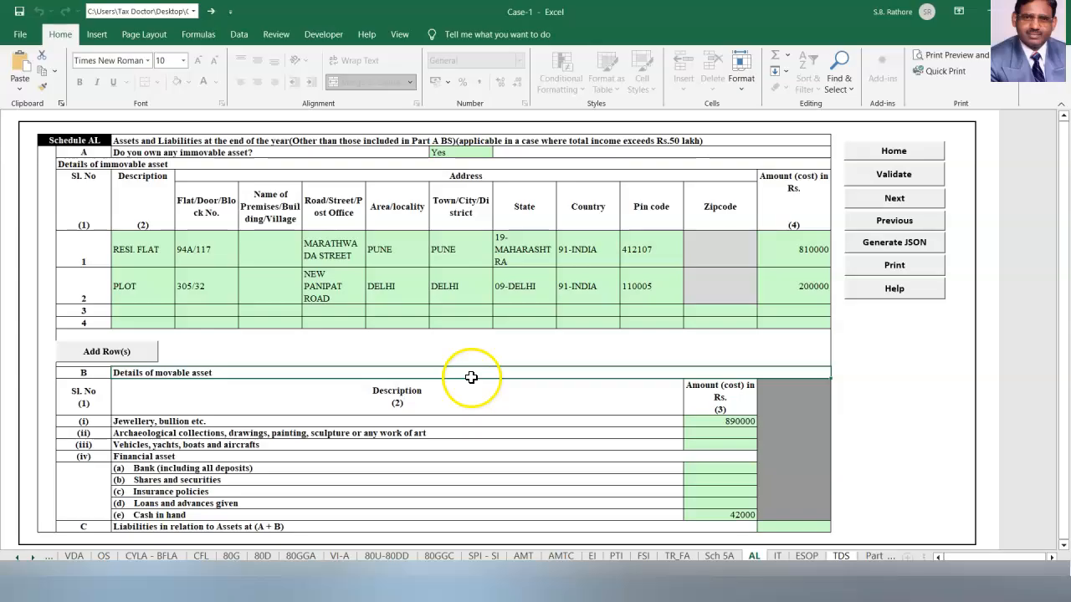
Enter 0 for archaeological collections, vehicles, bank and shares and securities amounts.
click(724, 434)
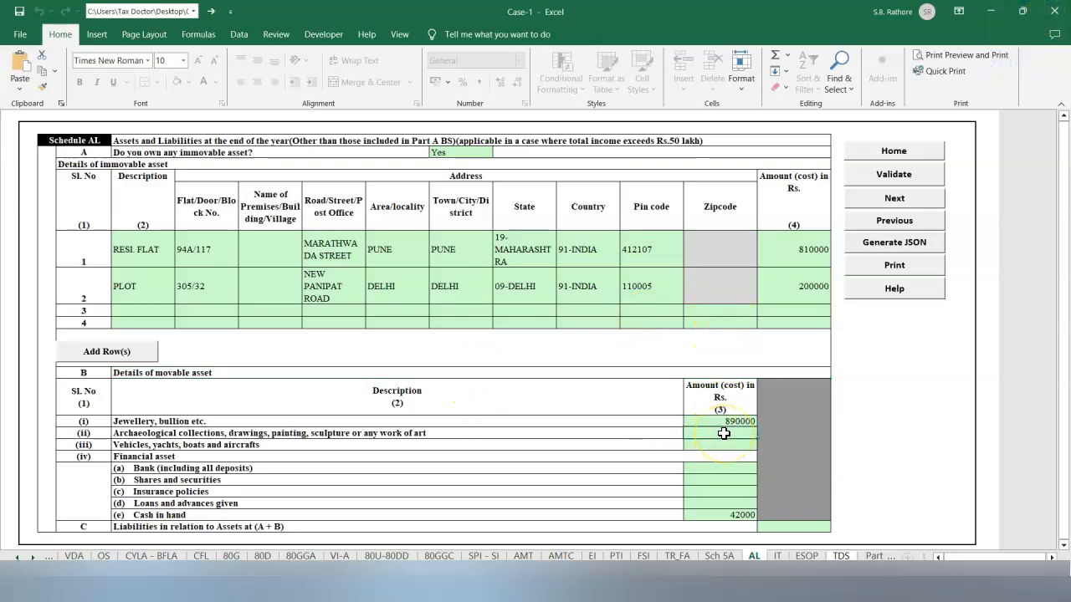
text(0)
key(Return)
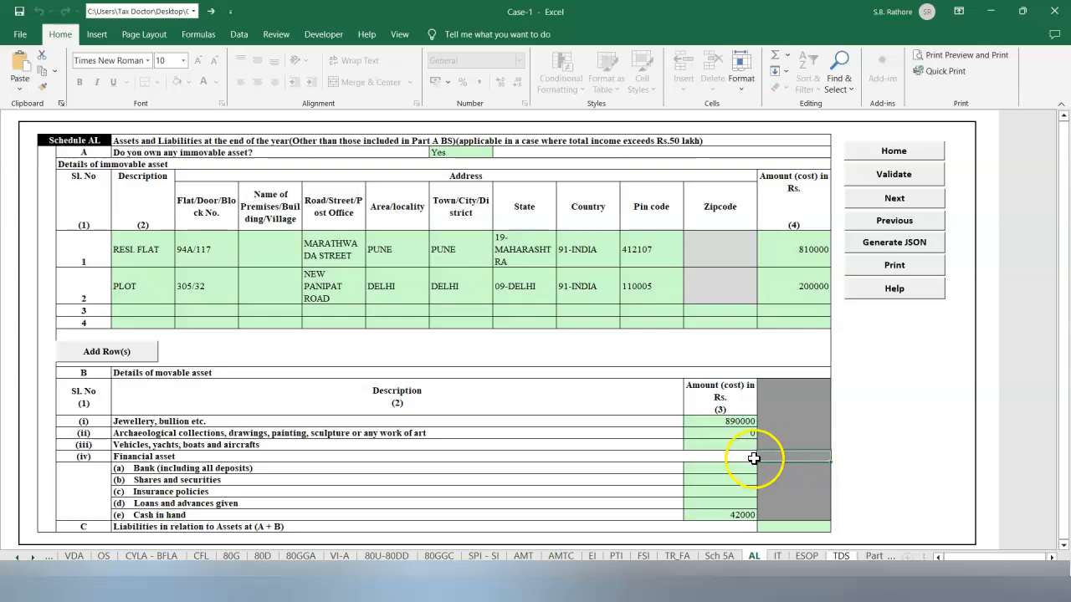
text(0)
key(Return)
text(0)
click(872, 481)
click(736, 480)
text(0)
Enter 0 for insurance policies and loans and advances given, then validate Schedule AL again.
click(742, 495)
text(0)
drag(904, 492, 878, 483)
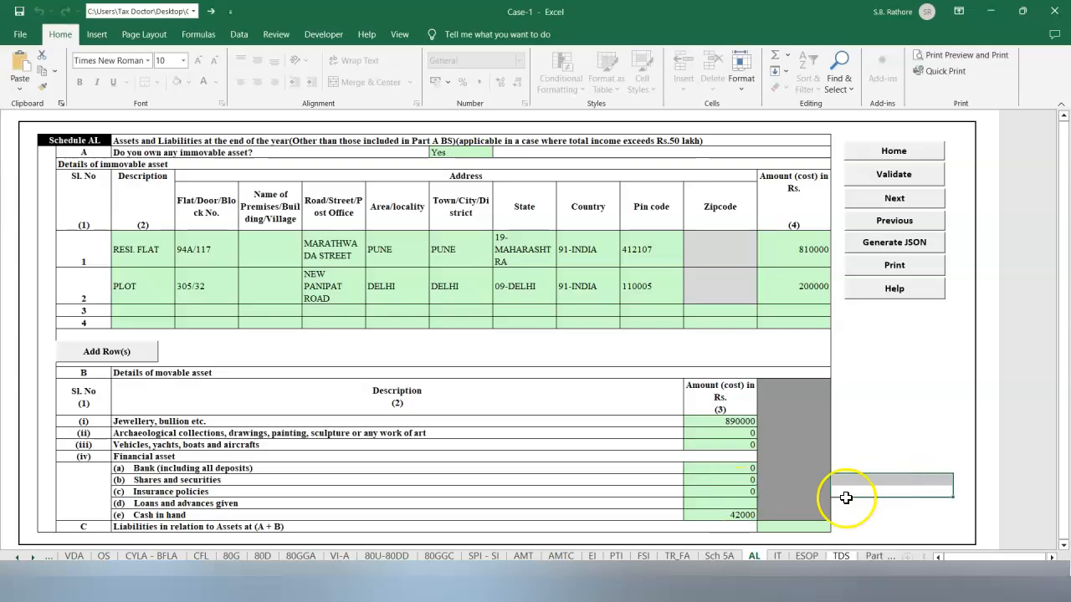
click(728, 506)
text(0)
click(938, 493)
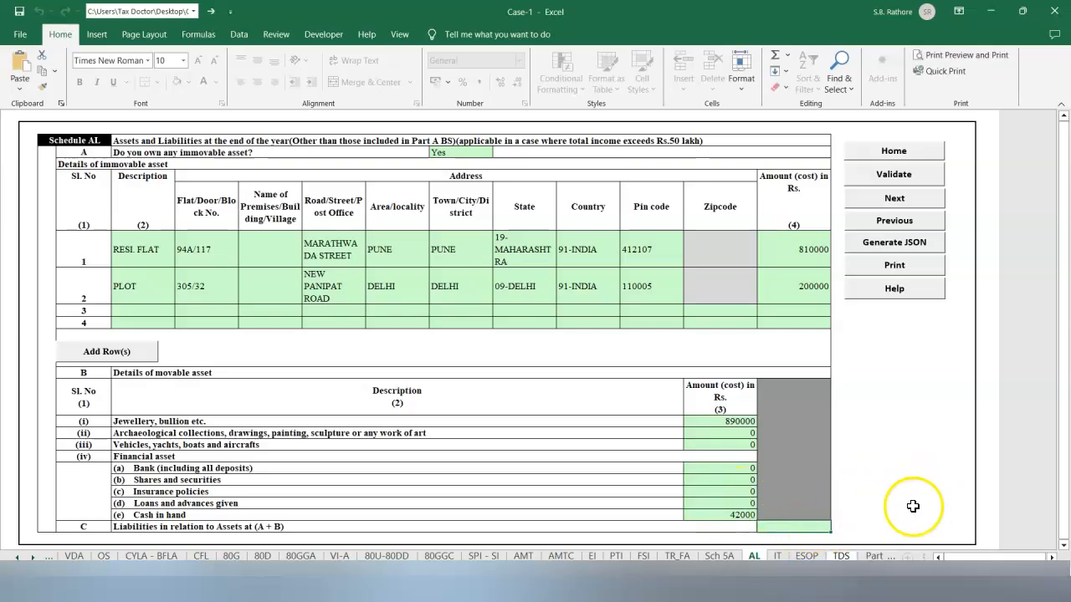
click(911, 456)
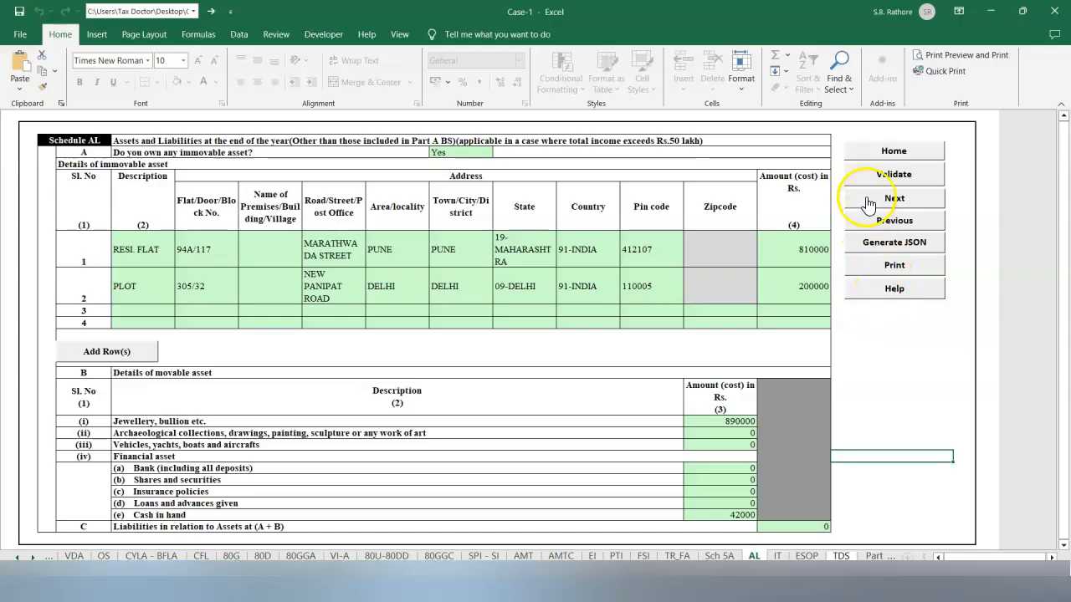
click(894, 174)
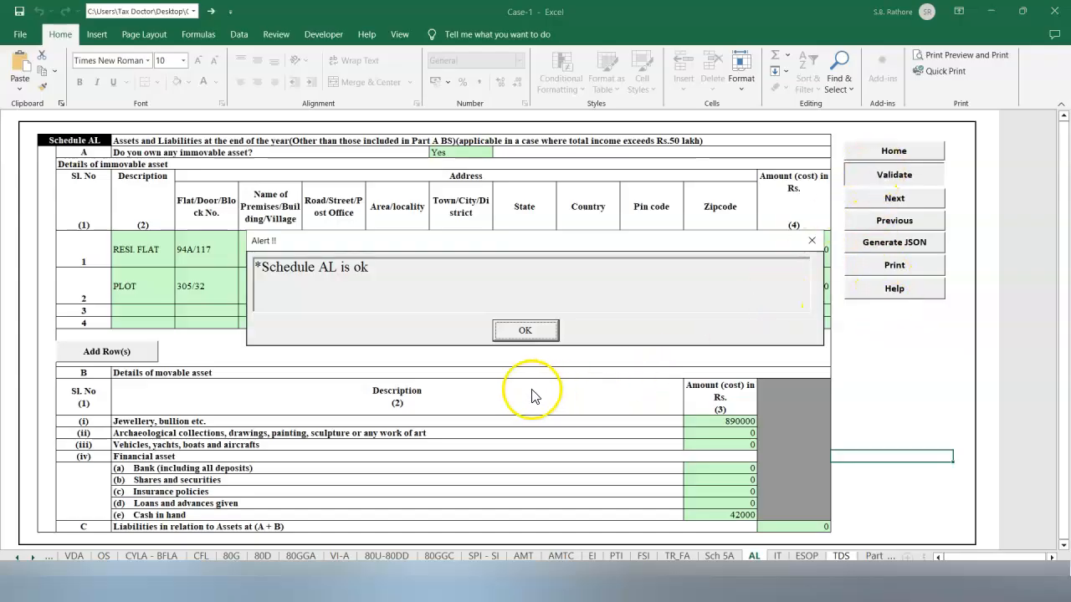
Calculate tax on Part B - TI TTI and review liability 6298039 and amount payable 385940.
click(521, 330)
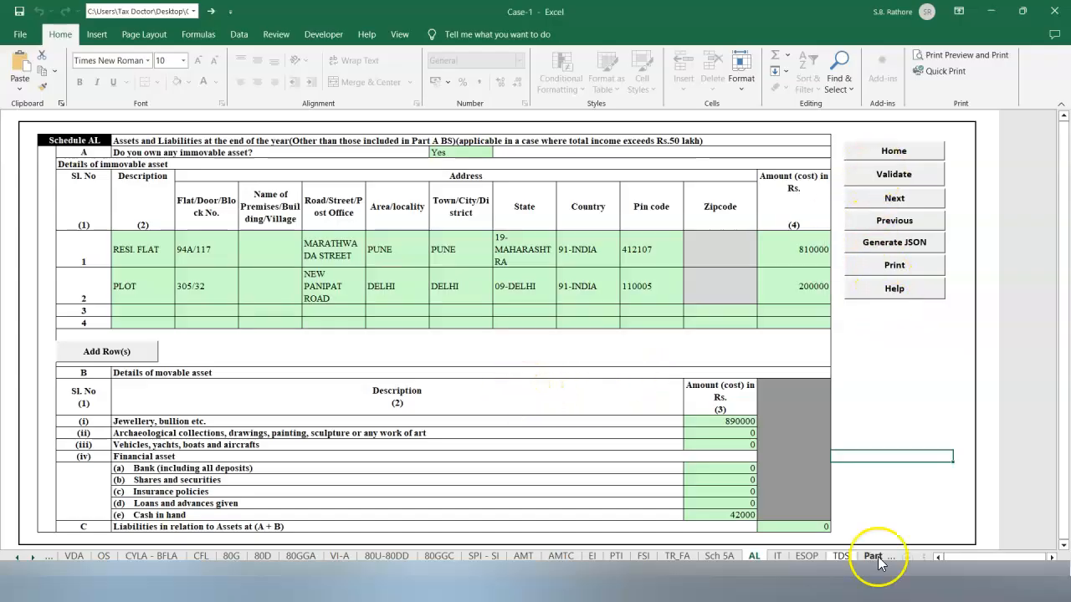
click(874, 556)
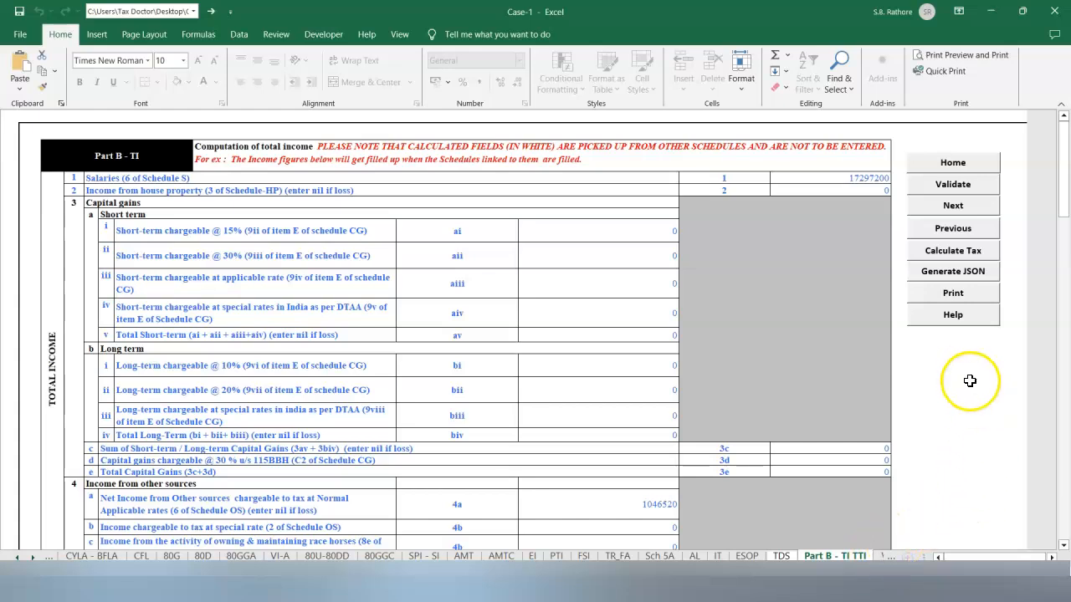
click(943, 252)
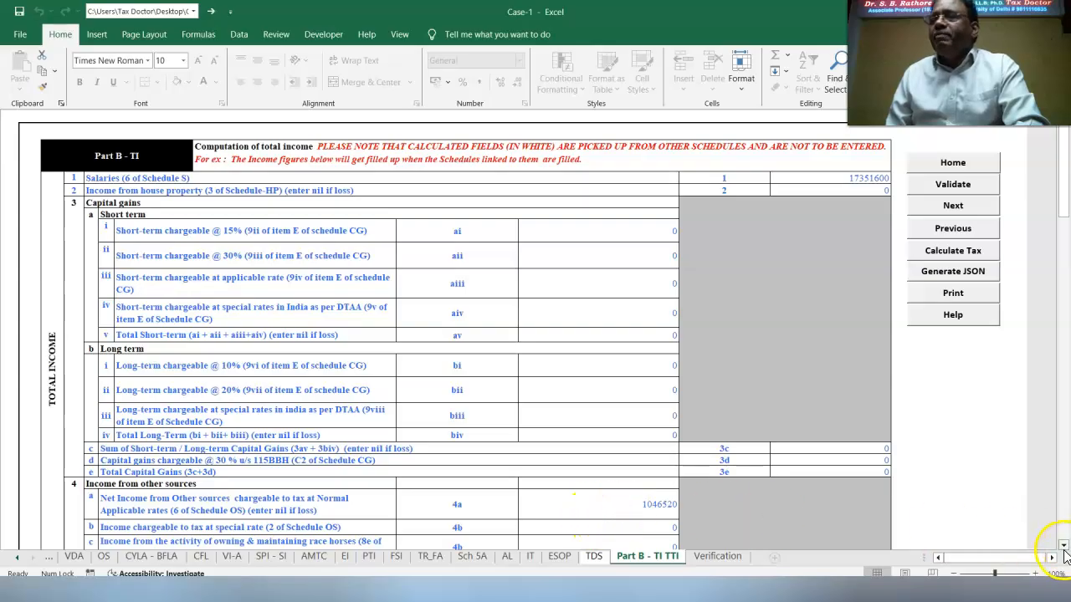
scroll(1065, 554, down, 6)
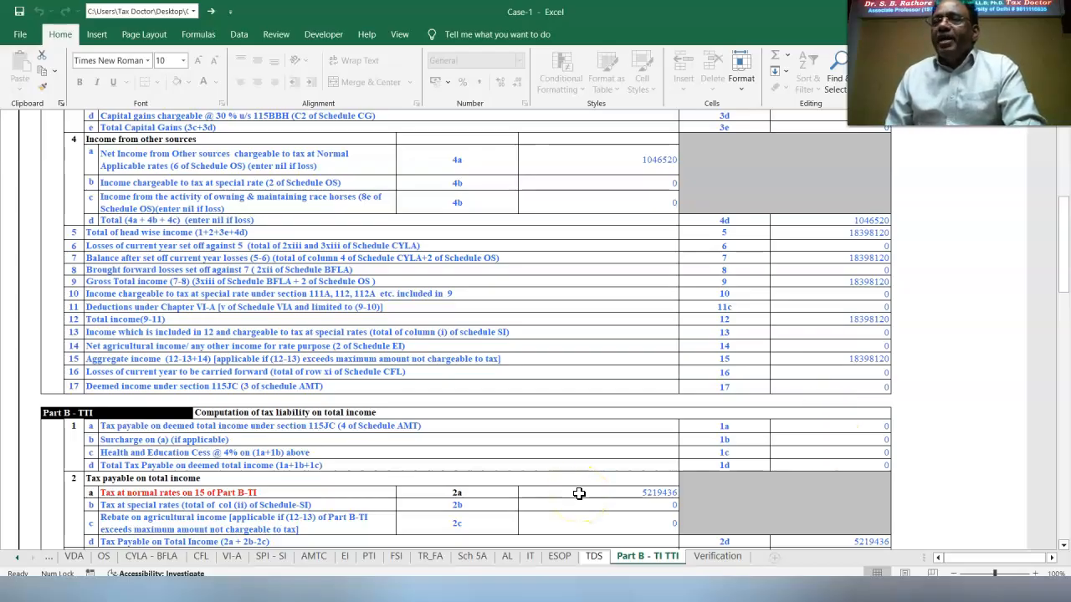
click(1064, 546)
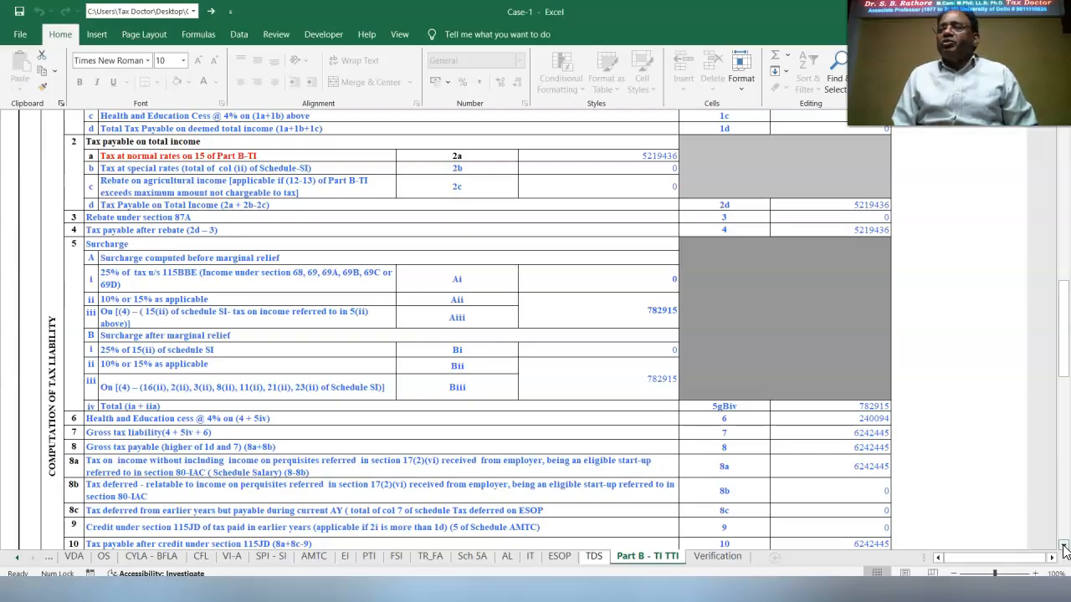
scroll(1063, 548, down, 6)
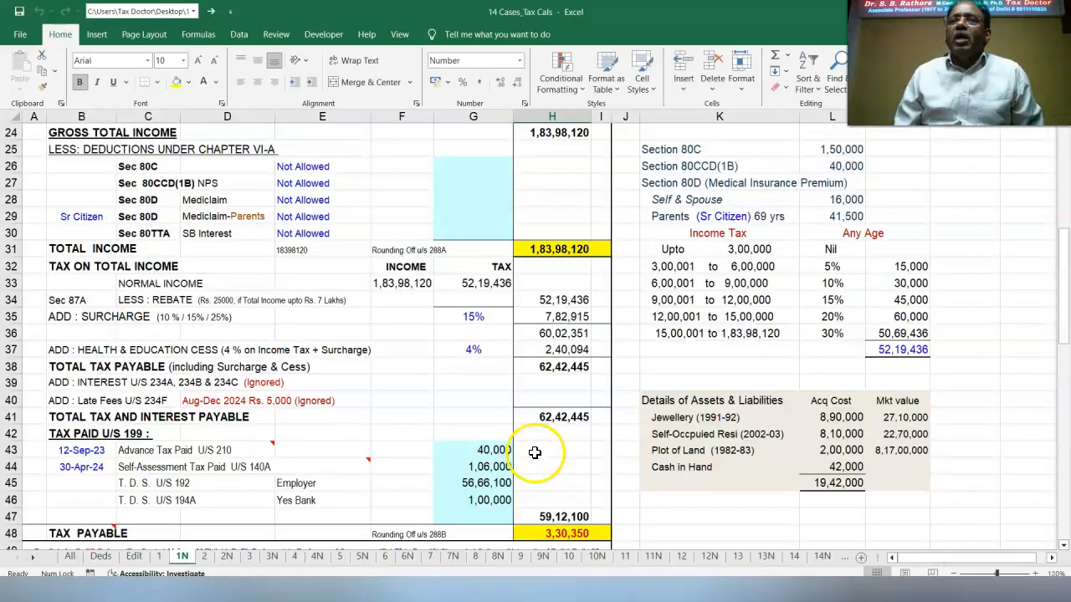
Check the reference workbook's tax payable, then clear the 234A interest and the 22738 234B interest.
click(538, 374)
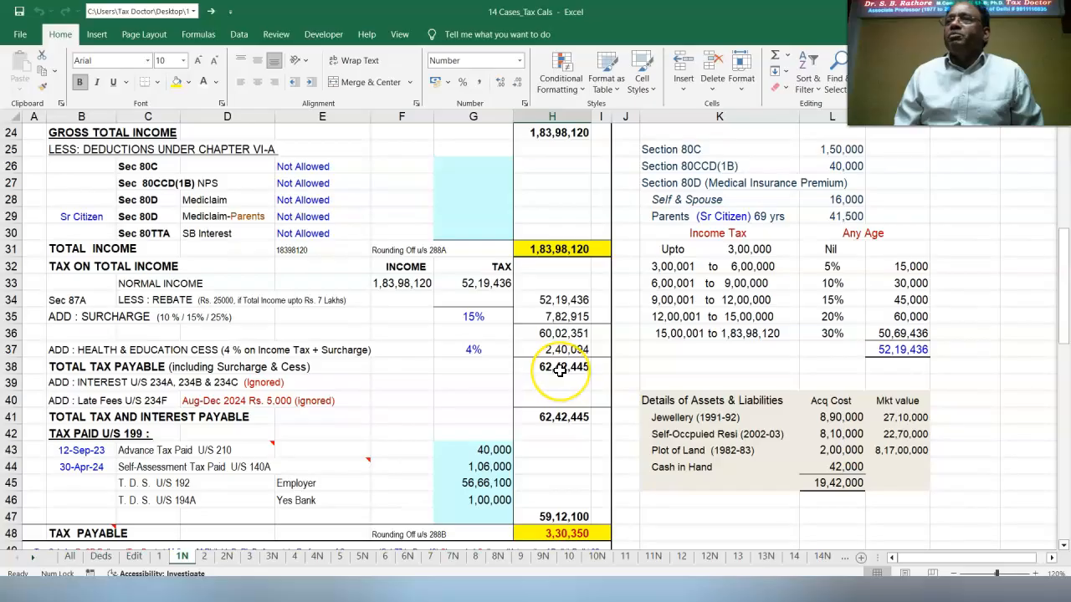
key(alt+Tab)
double_click(644, 371)
drag(645, 370, 718, 363)
key(BackSpace)
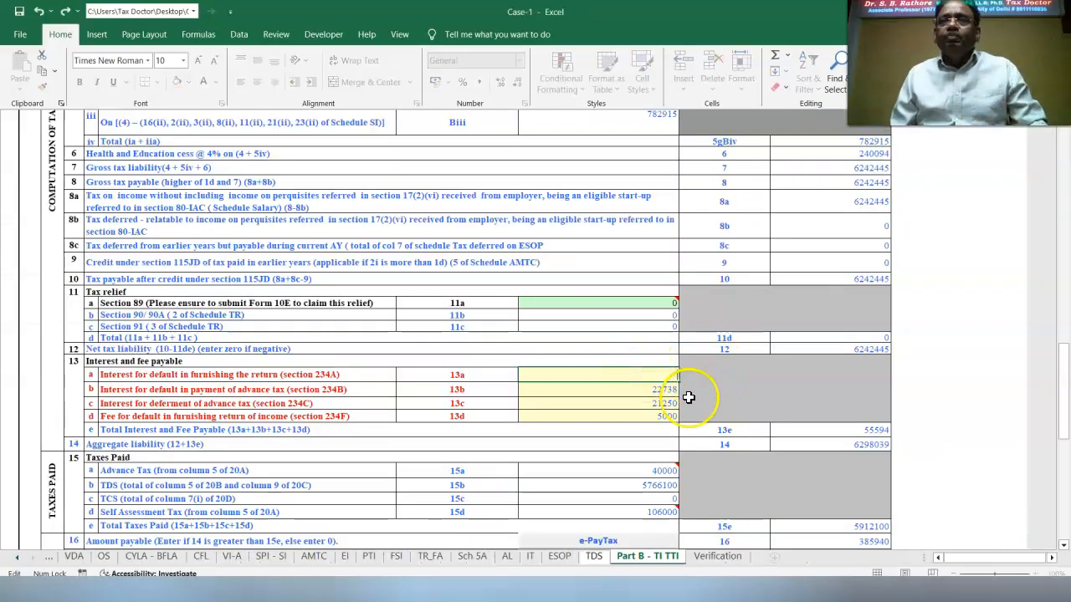
double_click(638, 391)
drag(638, 392, 715, 391)
key(BackSpace)
Clear the 21250 234C interest and 5000 late fee, then compare payable 330350 with 14 Cases_Tax Cals.
click(635, 407)
double_click(636, 407)
drag(634, 403, 720, 406)
key(BackSpace)
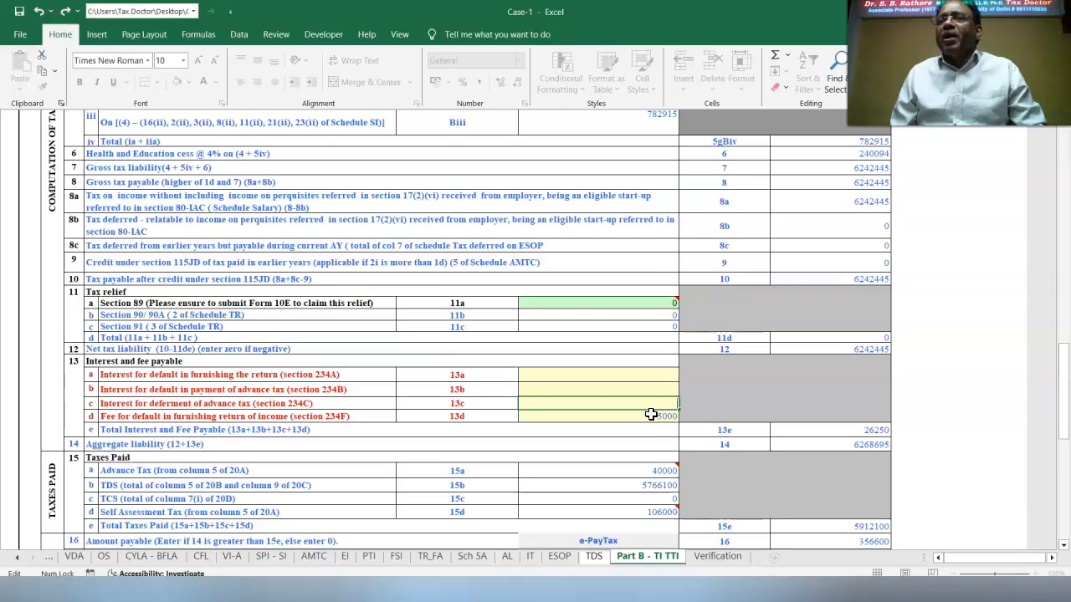
double_click(651, 416)
drag(651, 416, 717, 417)
key(BackSpace)
click(970, 413)
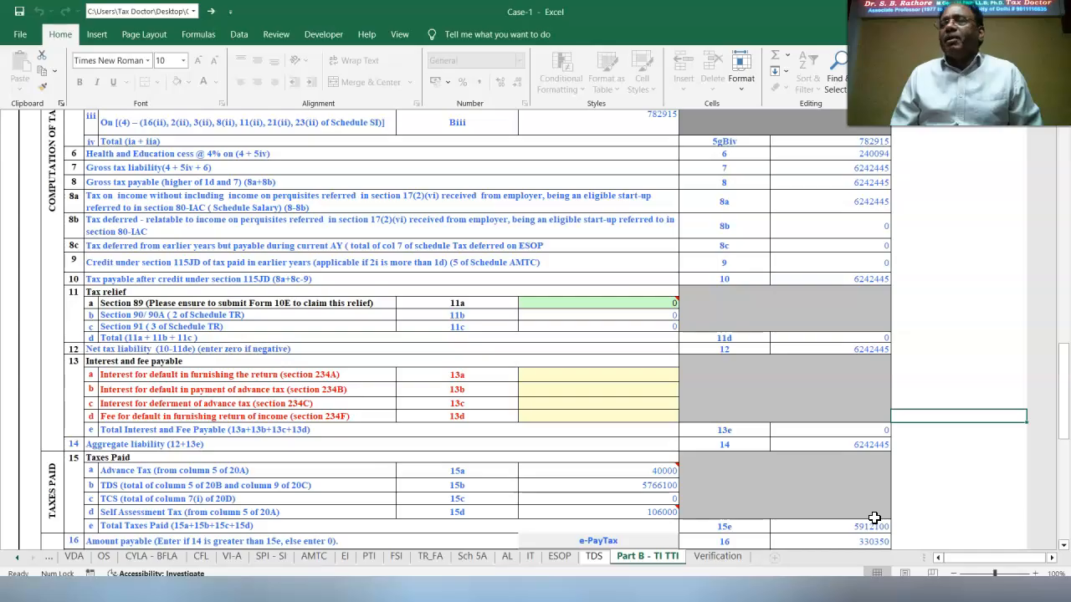
click(1061, 544)
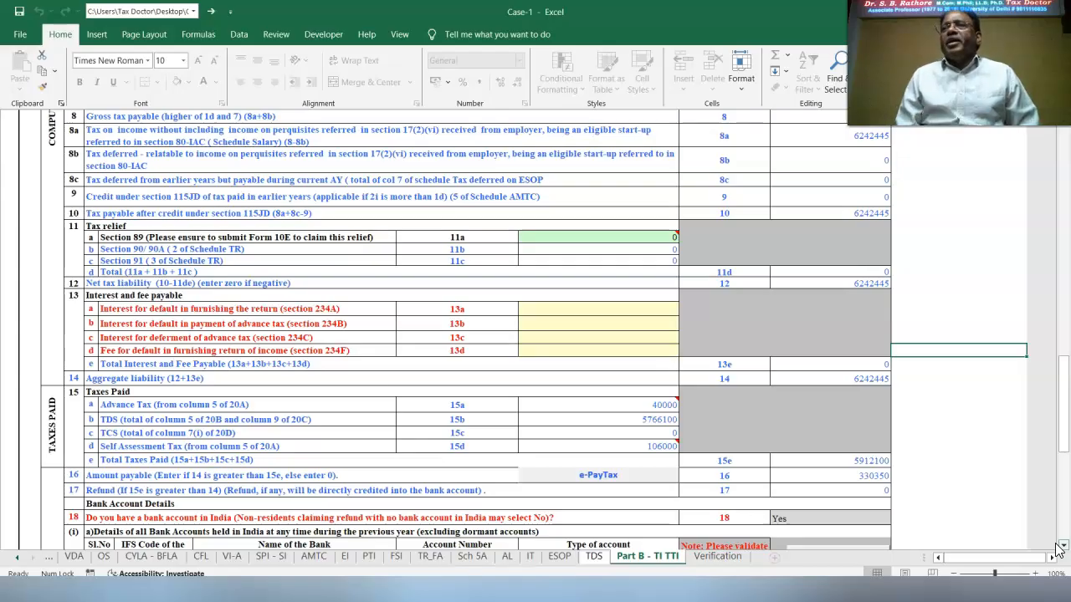
click(614, 594)
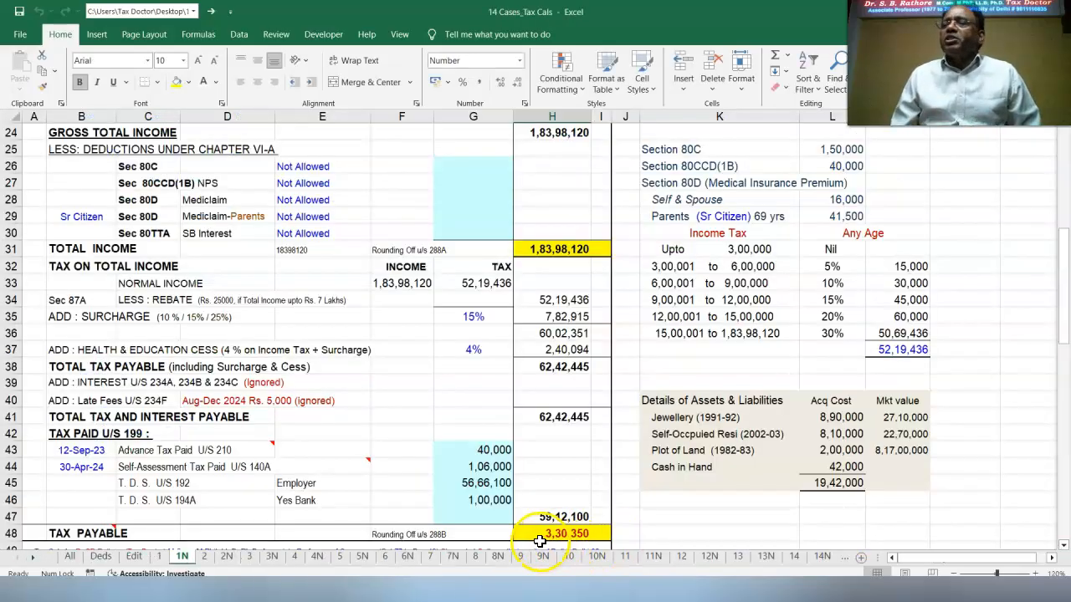
In Case-1, run Generate JSON and accept the three validation alerts to reach the SUMMARY sheet.
key(alt+Tab)
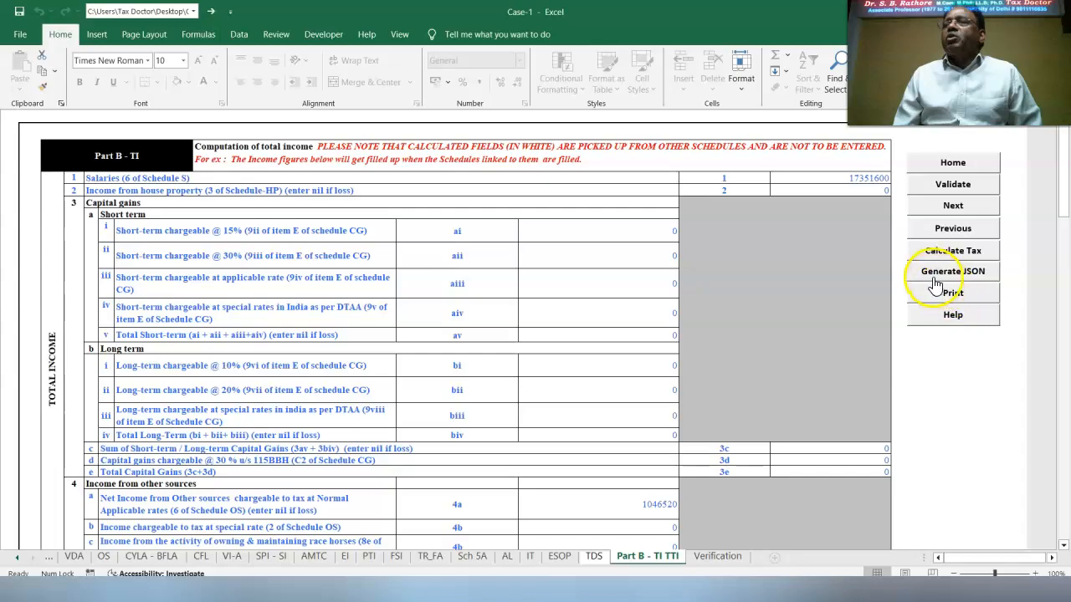
click(937, 276)
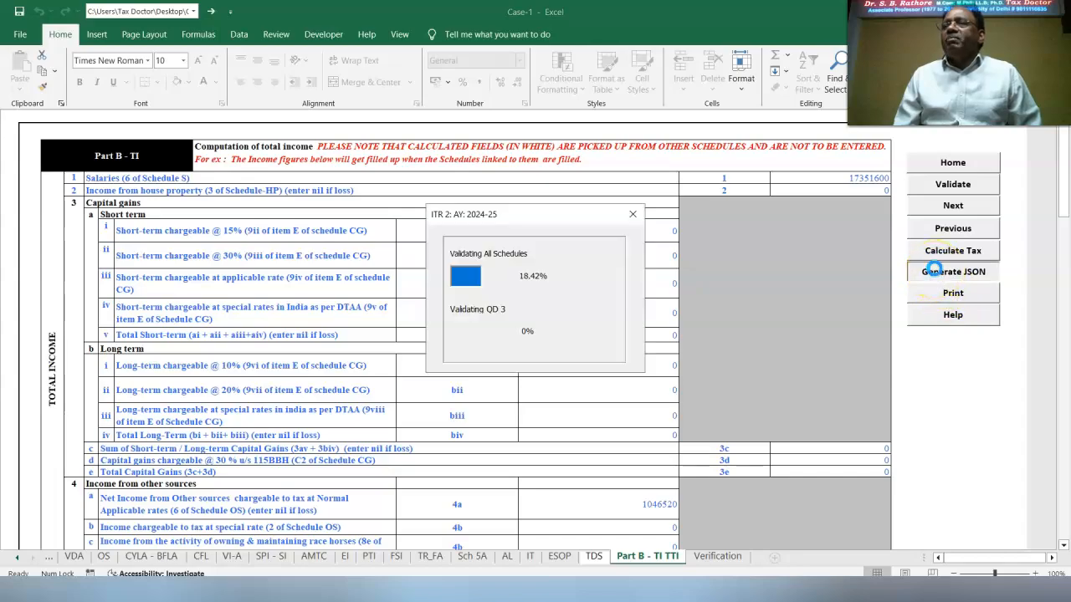
click(540, 383)
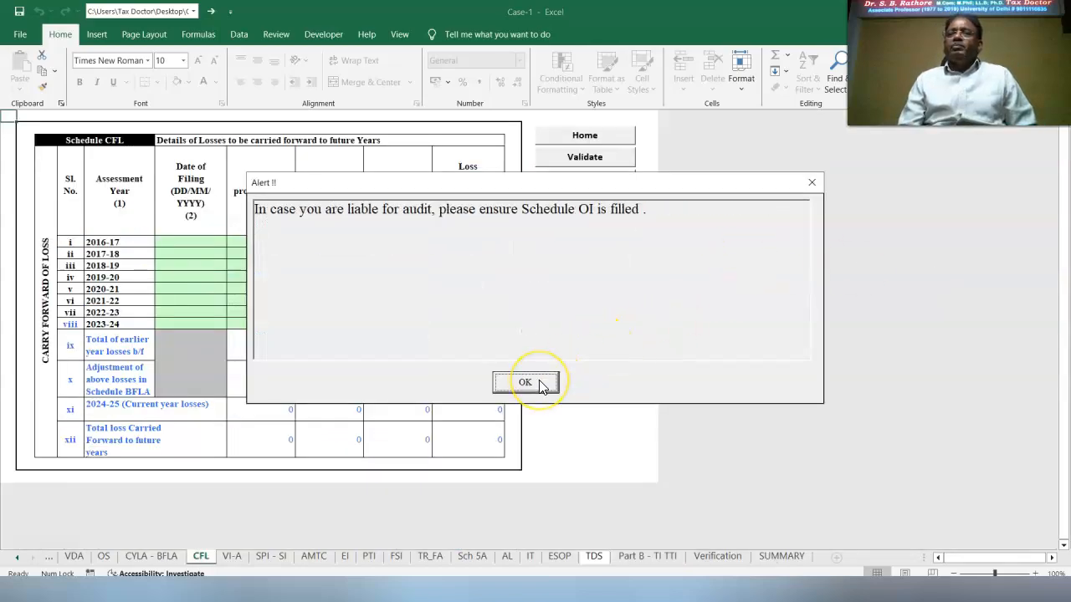
click(539, 383)
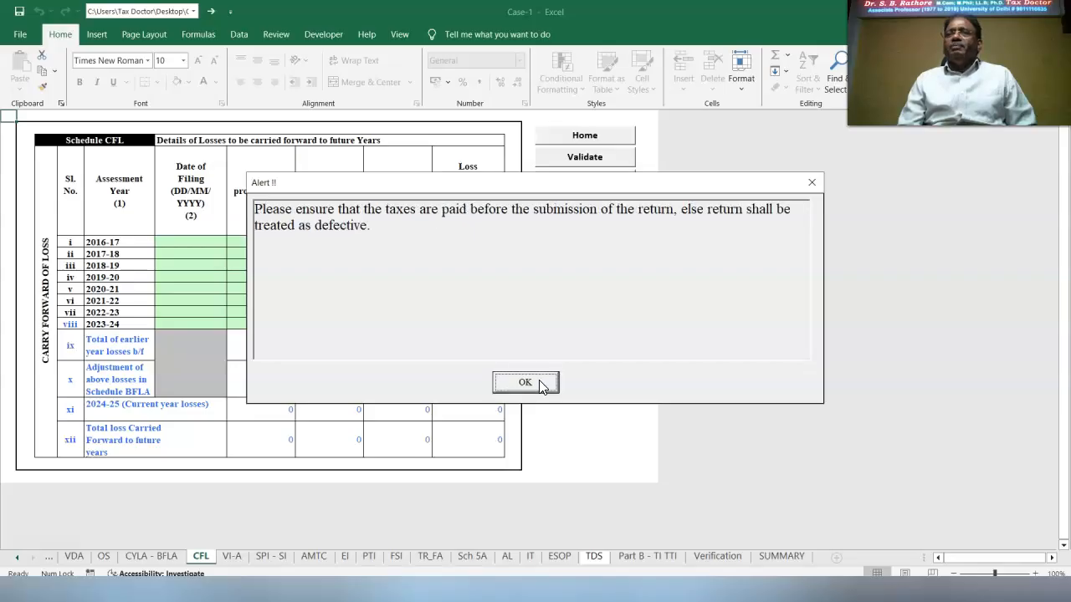
click(540, 383)
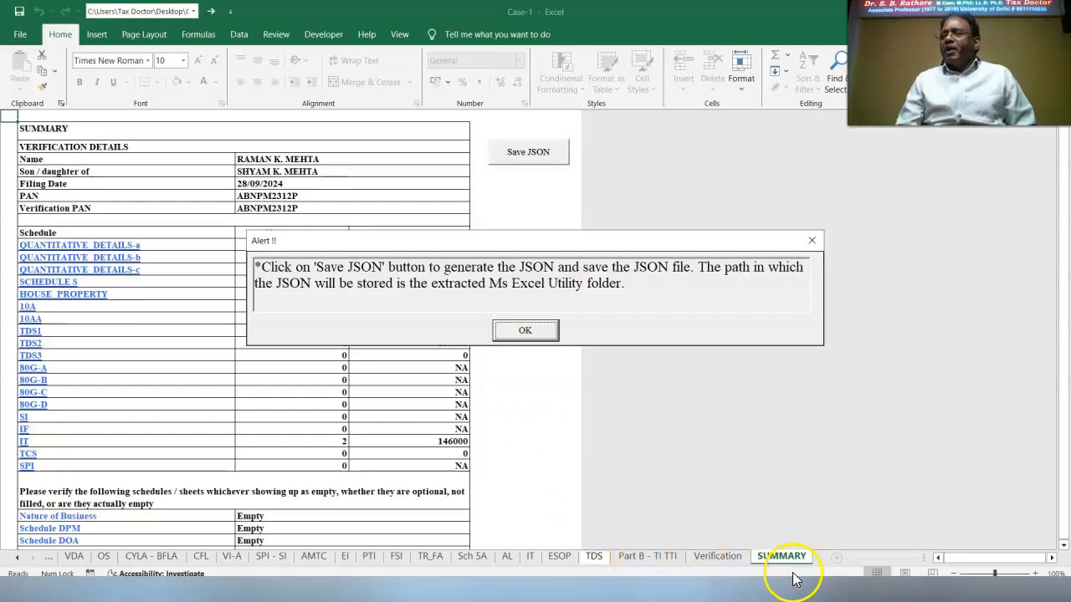
Save the ITR2 JSON from the SUMMARY sheet to the desktop and confirm the File Saved alert.
click(525, 333)
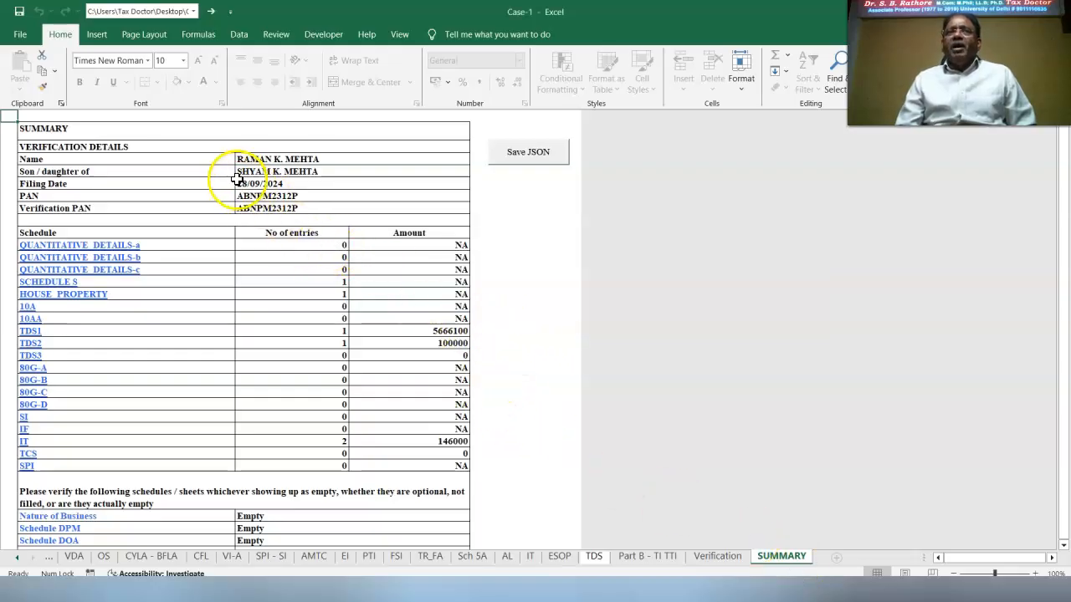
click(273, 201)
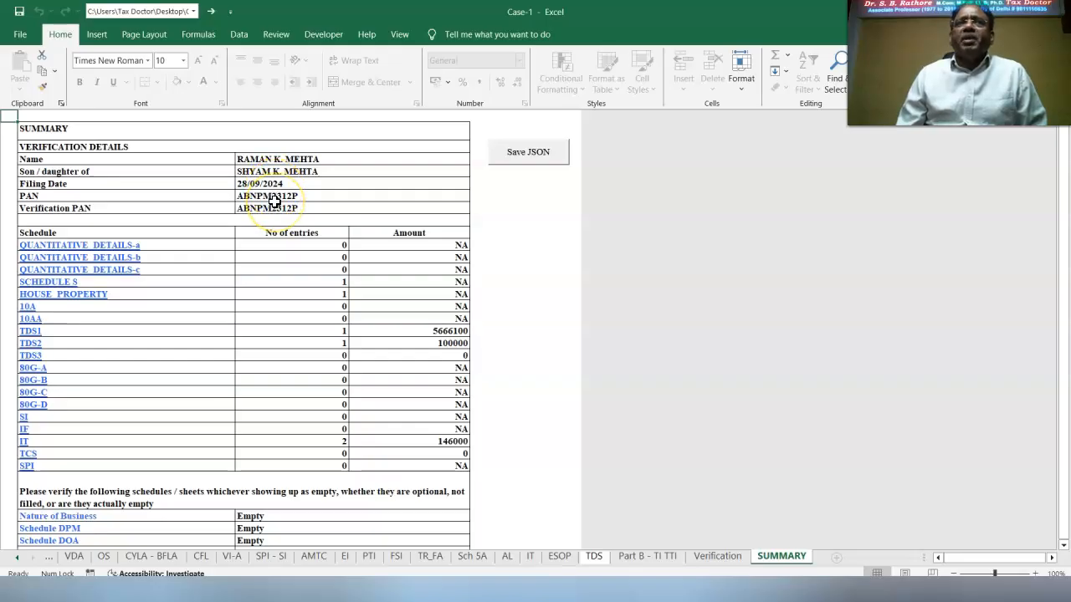
click(273, 220)
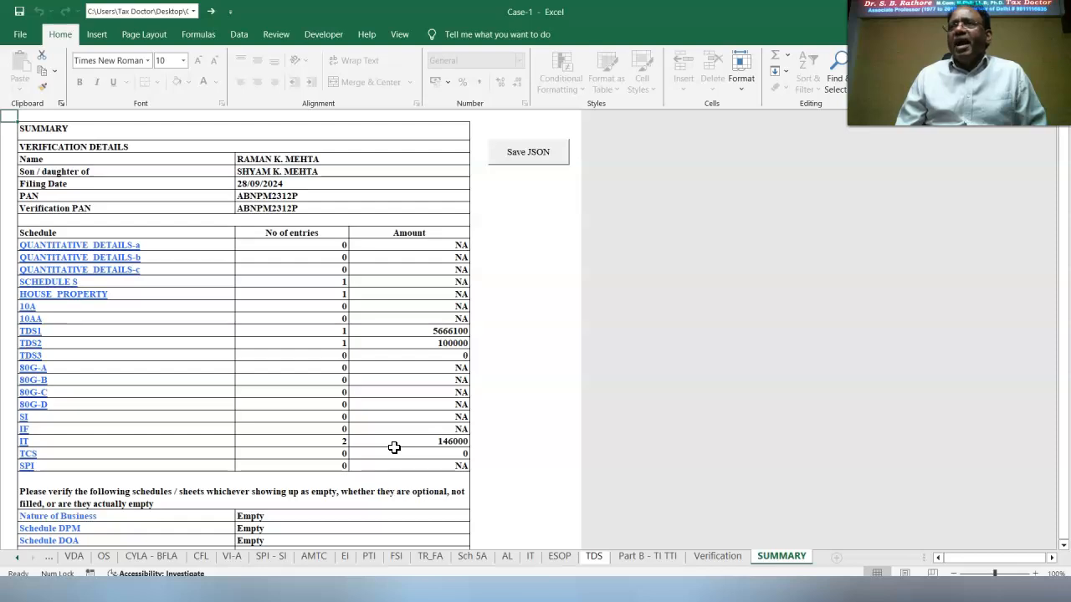
click(544, 154)
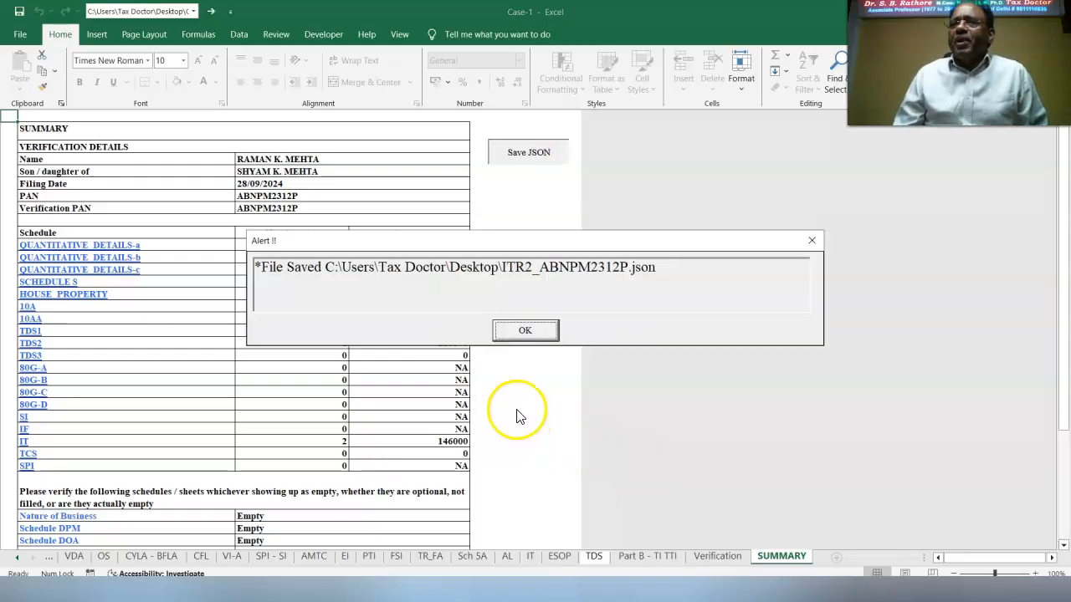
click(522, 331)
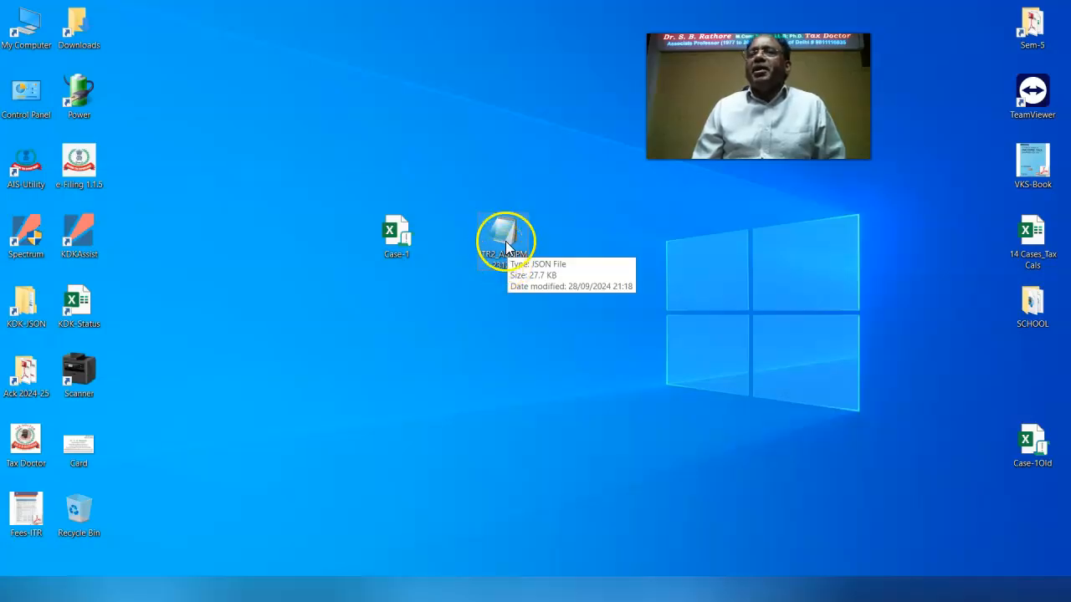
Open the saved ITR2 JSON file in Notepad and search it for 58000.
right_click(502, 240)
click(534, 248)
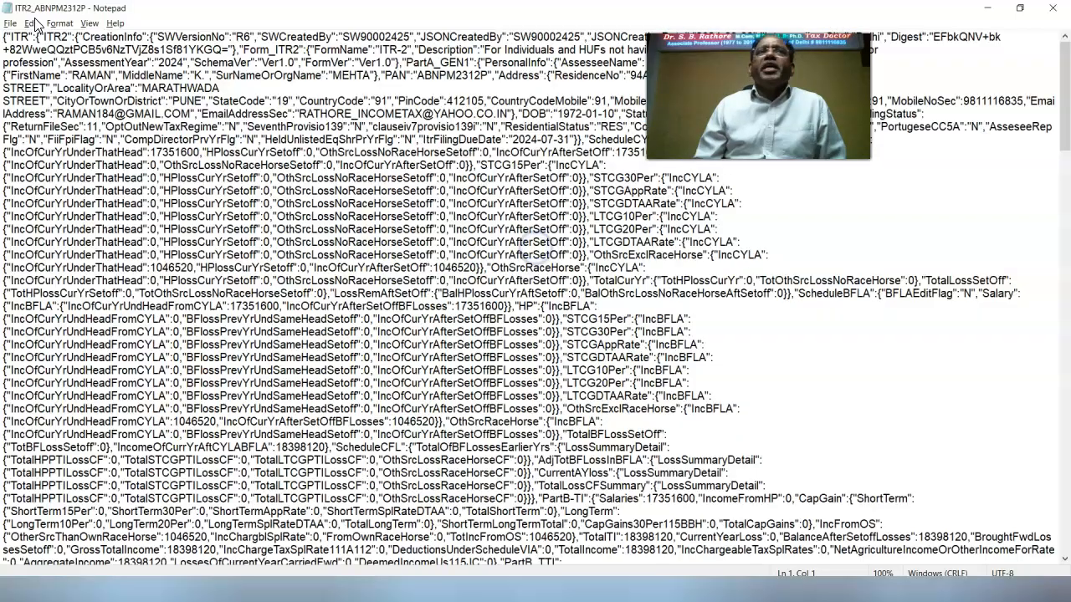
click(36, 23)
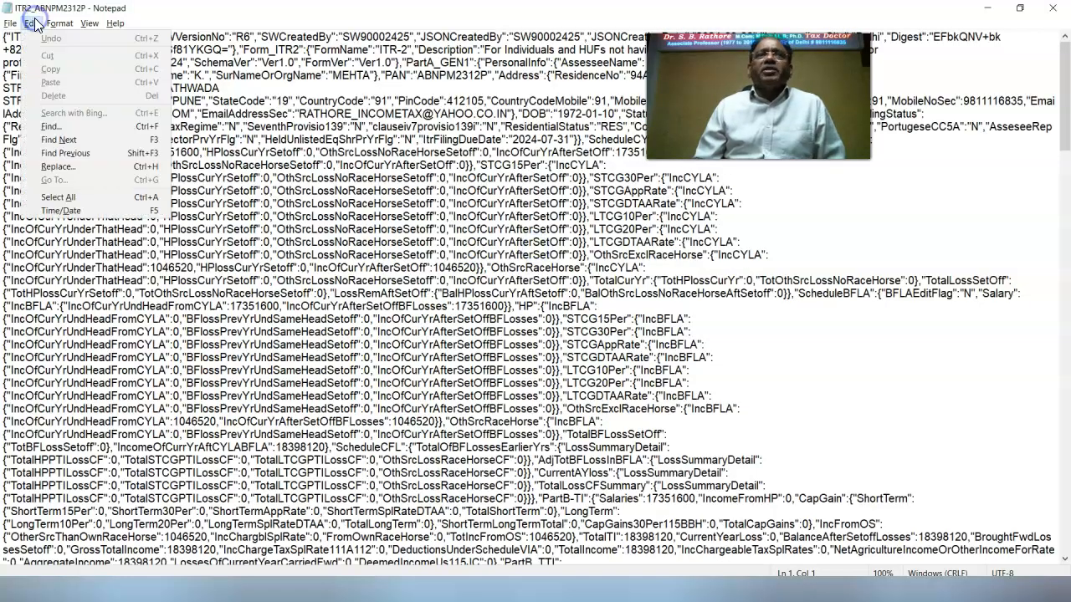
click(67, 146)
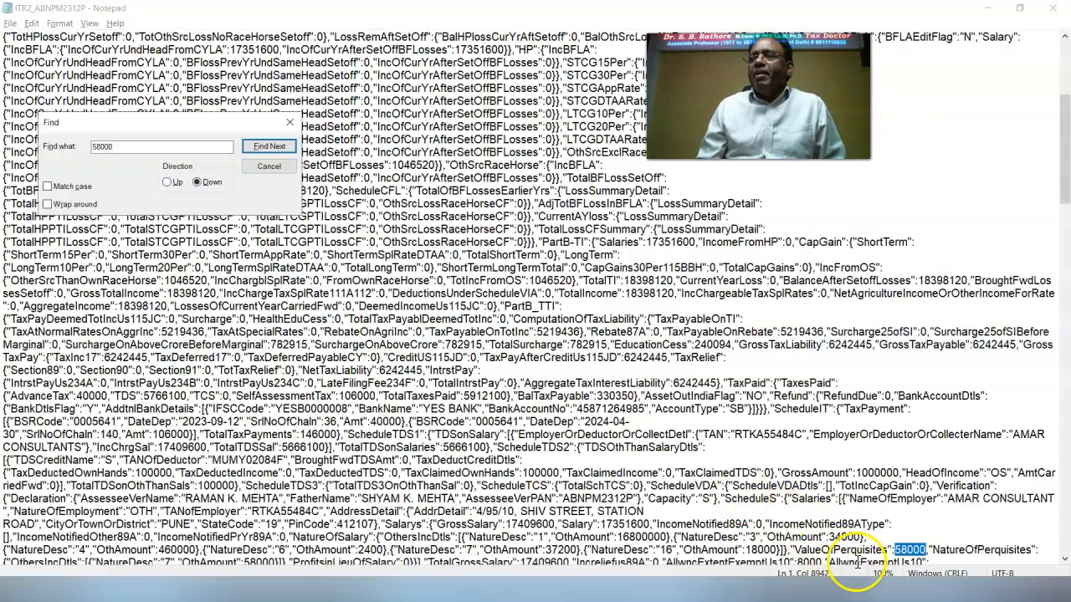
click(269, 146)
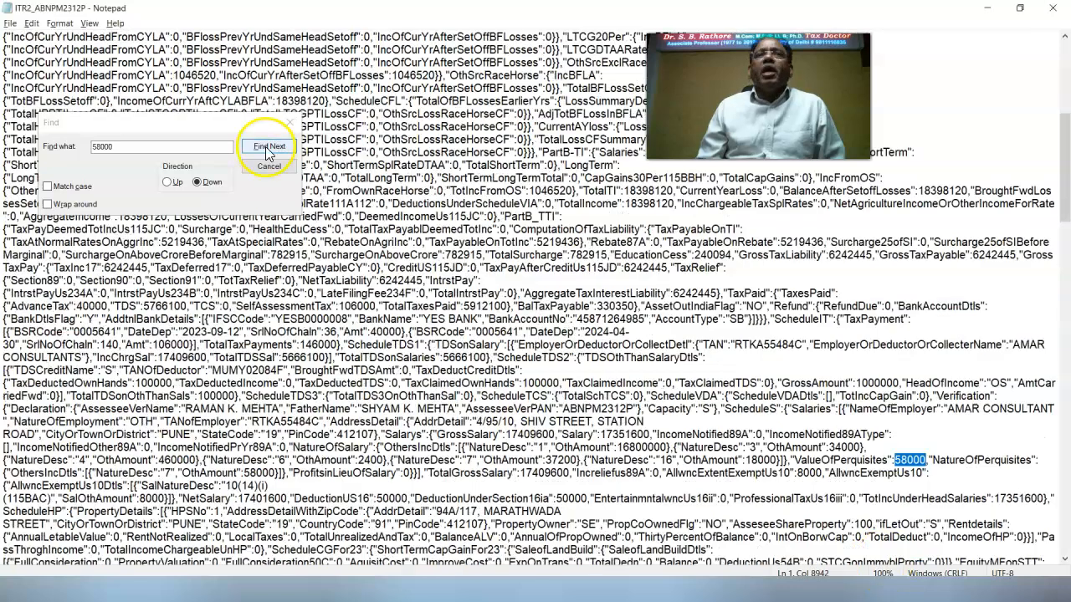
click(269, 147)
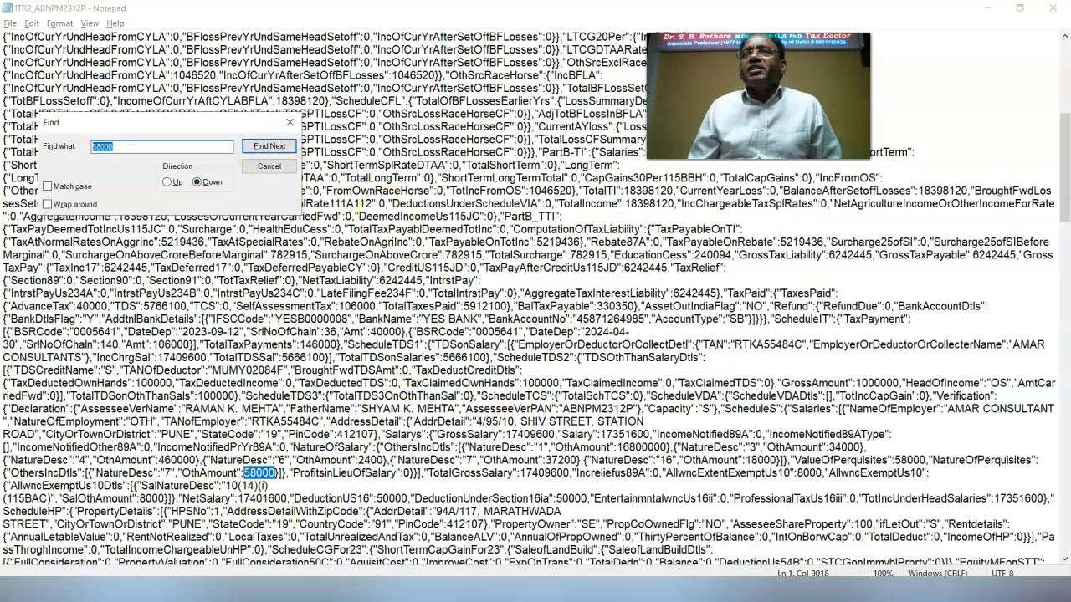
Search the JSON upward for 40000, locating it as the AdvanceTax value.
text(40000)
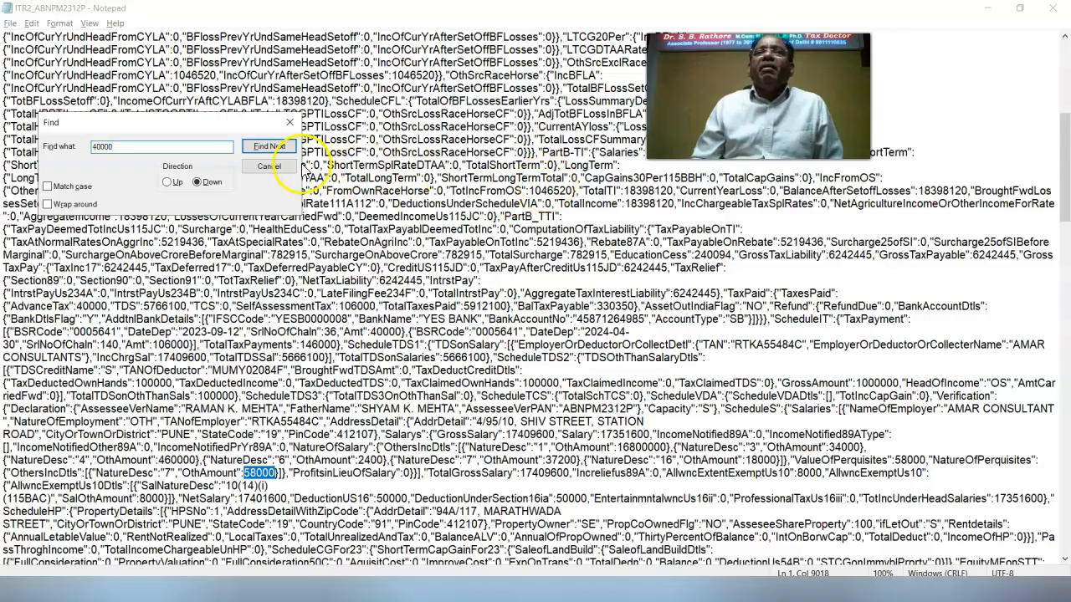
click(277, 150)
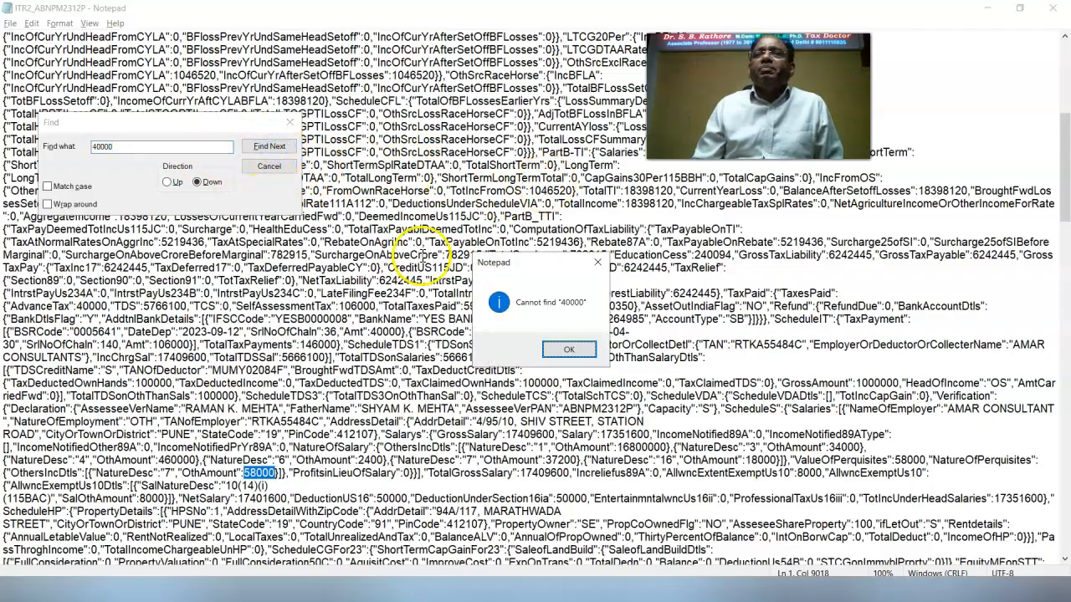
click(565, 349)
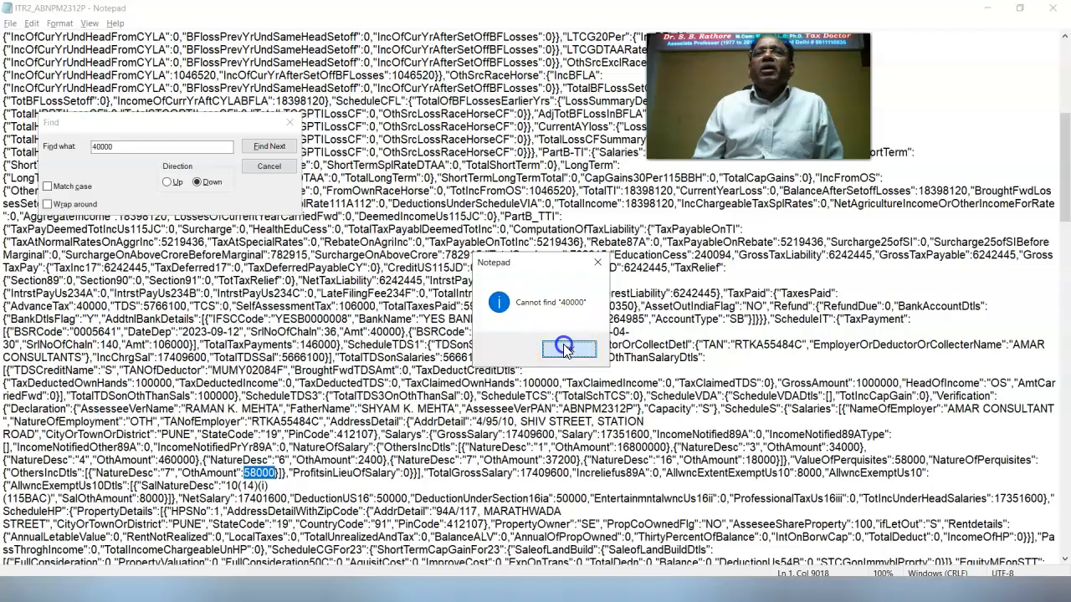
click(168, 183)
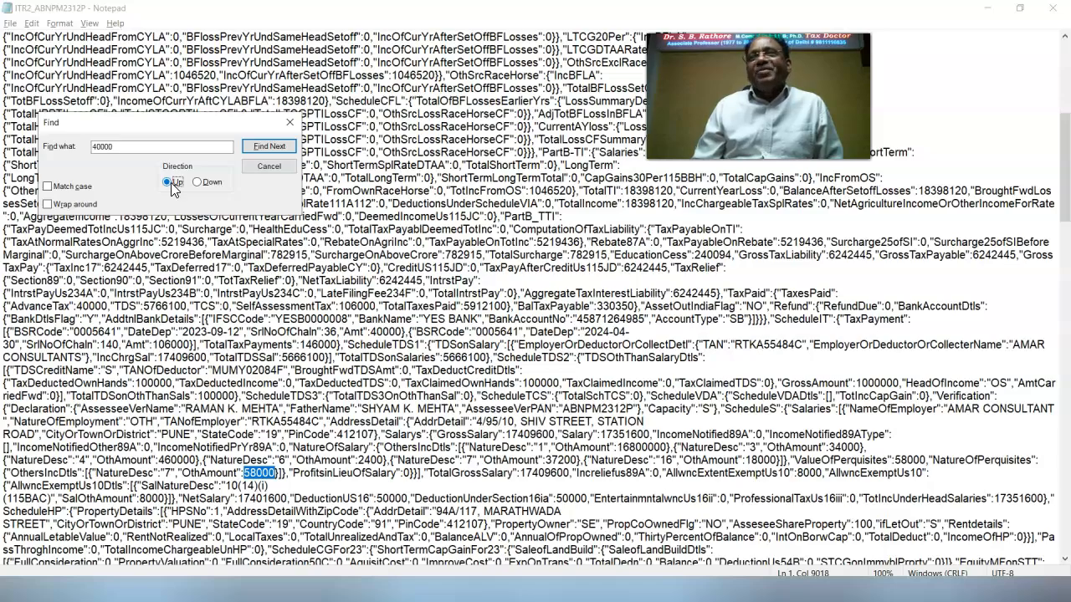
click(269, 146)
key(Return)
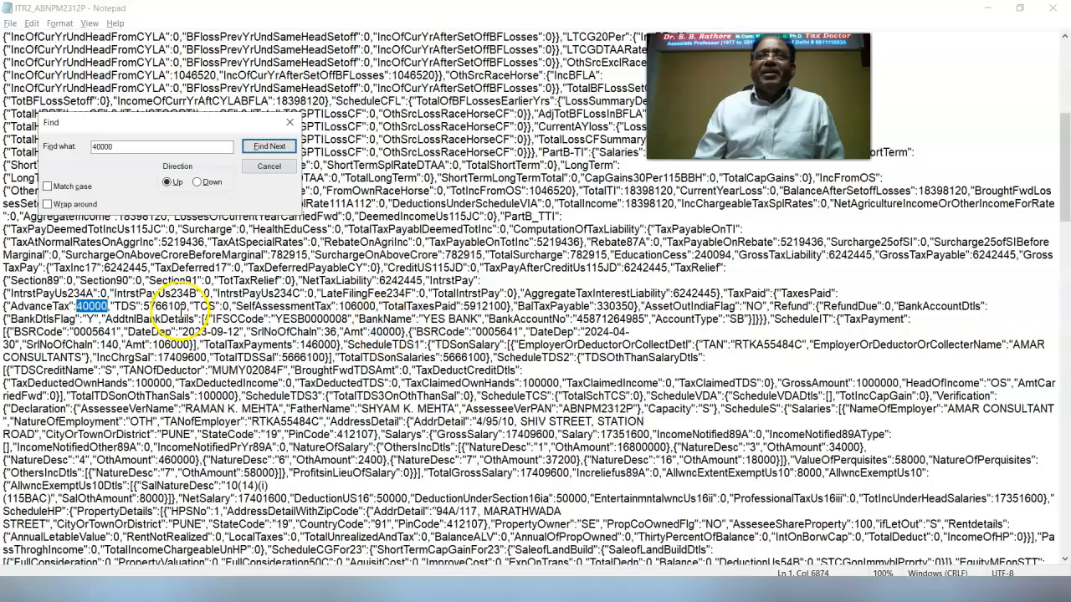
click(266, 148)
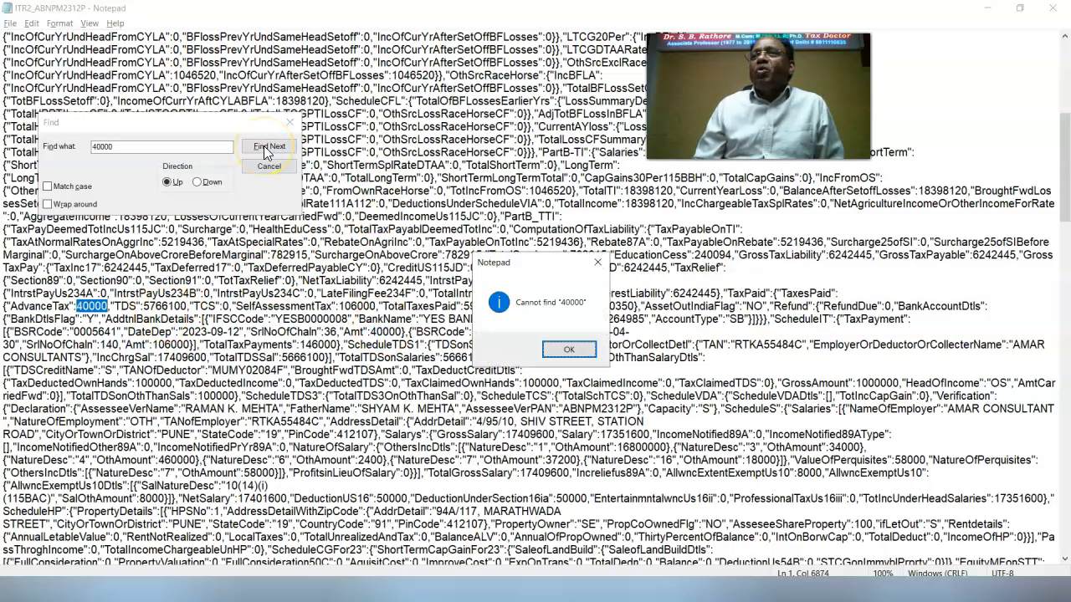